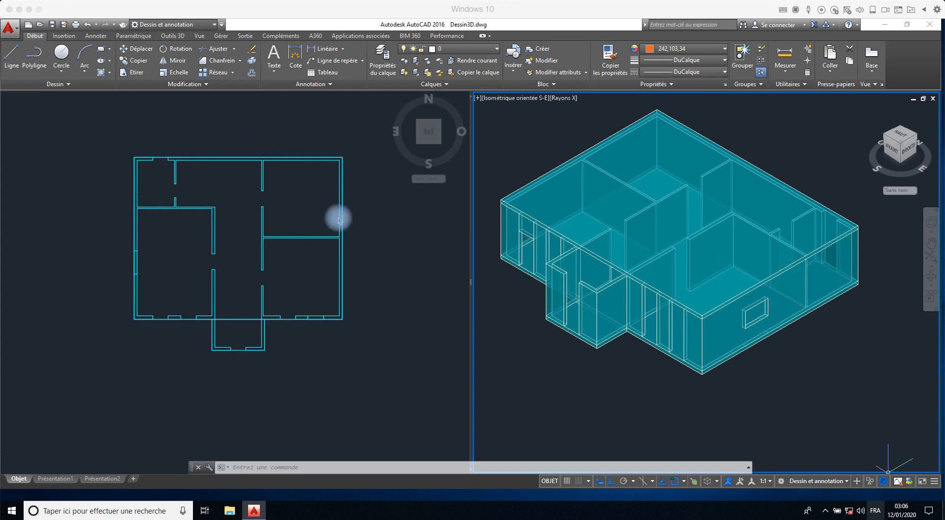
- Switch the 2D wireframe plan viewport from the bottom view to the top view, oriented with north up
left_click(434, 136)
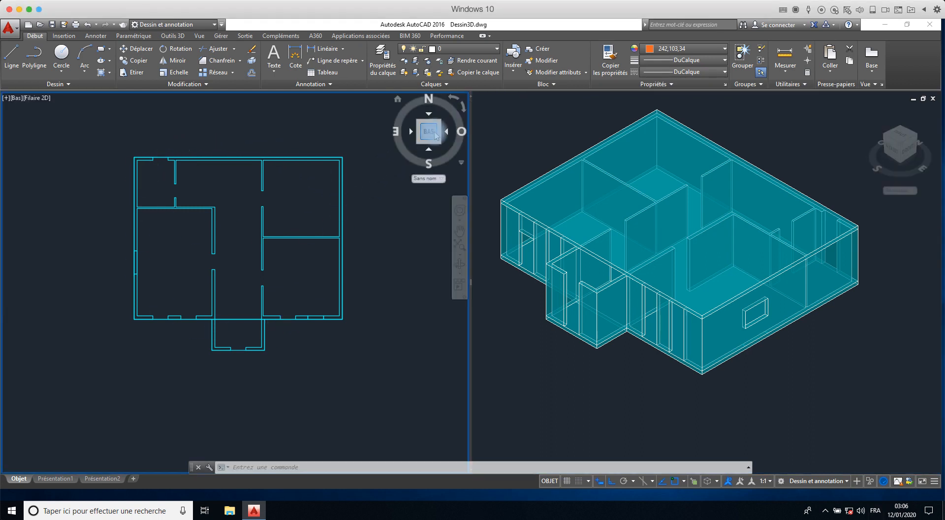
left_click(428, 116)
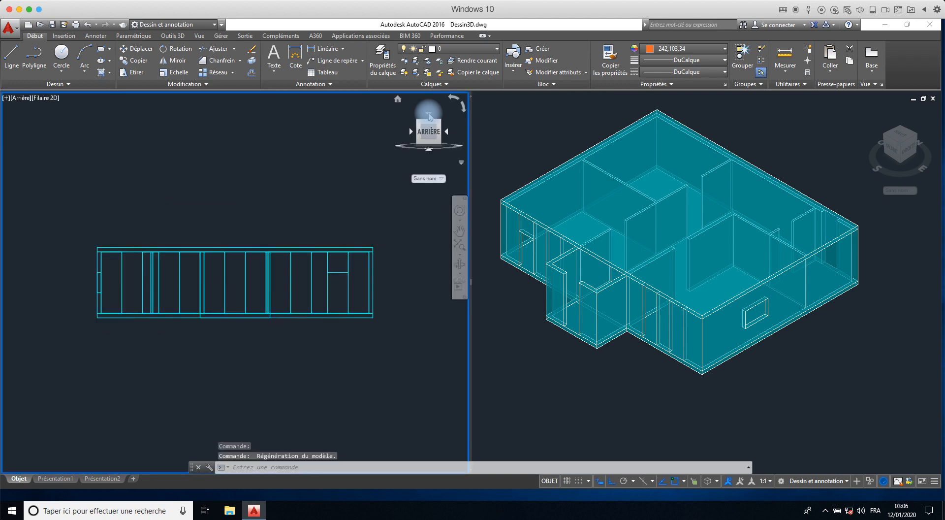
left_click(429, 117)
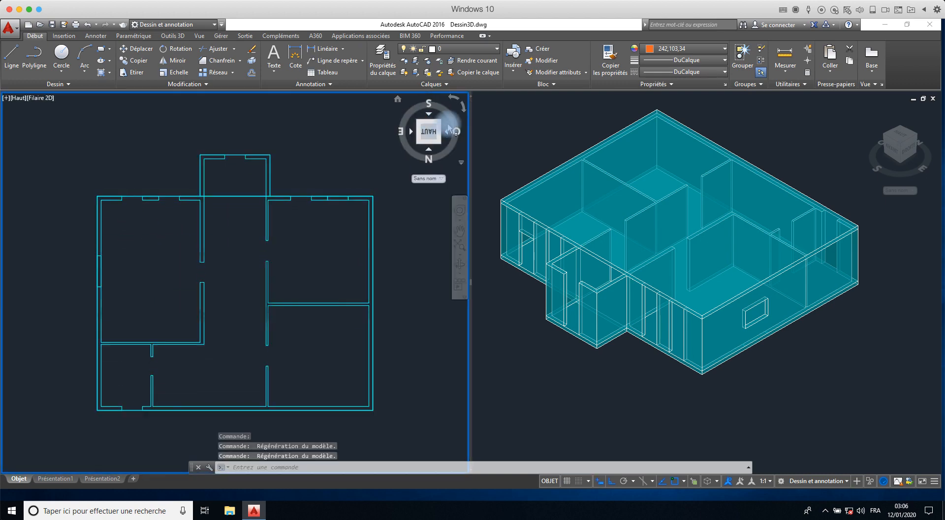
left_click(463, 109)
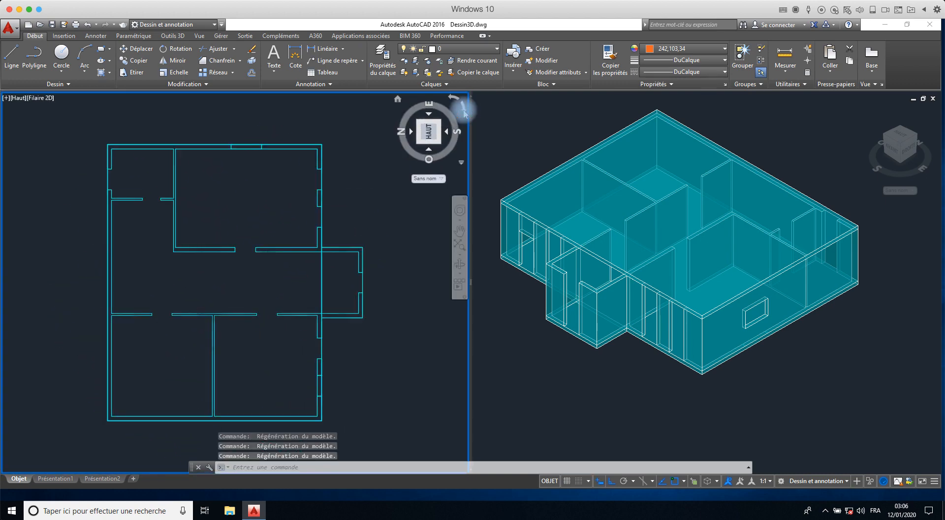
left_click(463, 109)
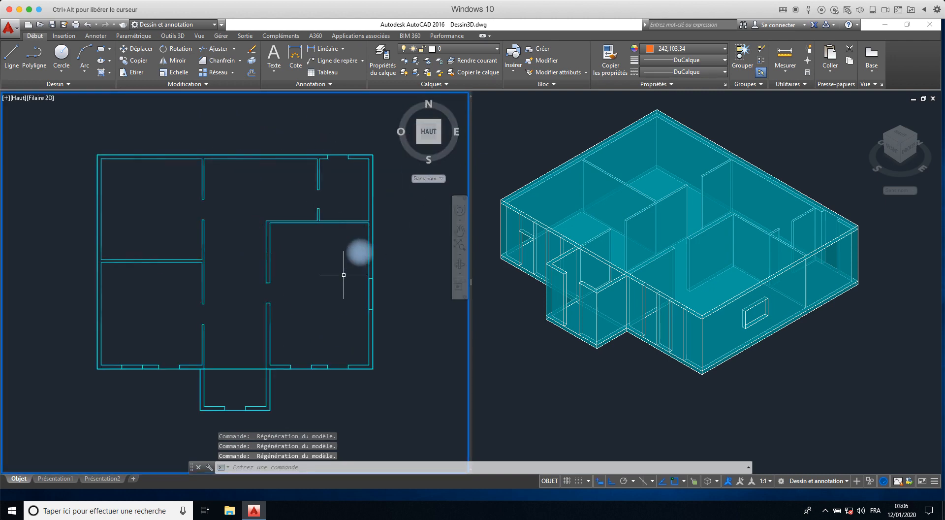
middle_click_drag(333, 281, 309, 251)
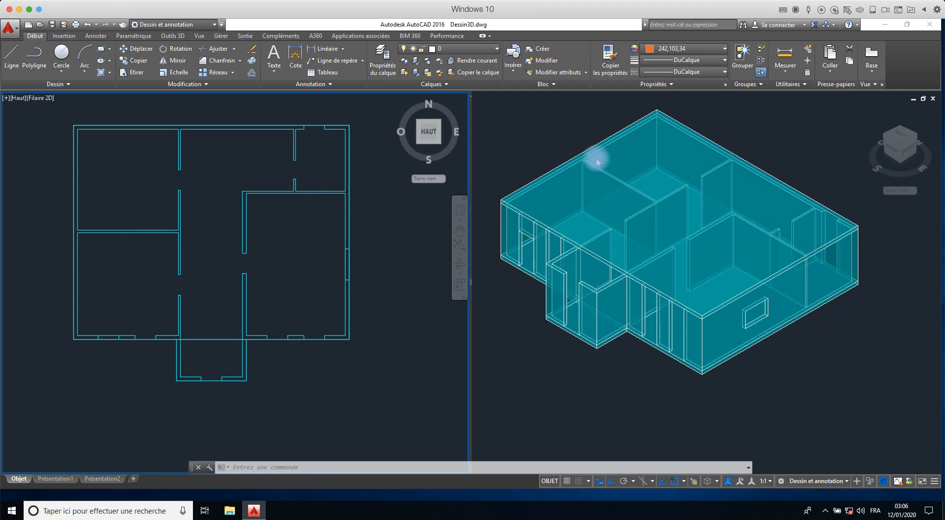
- Change the model space viewport configuration to a single viewport showing the plan
left_click(199, 36)
left_click(123, 57)
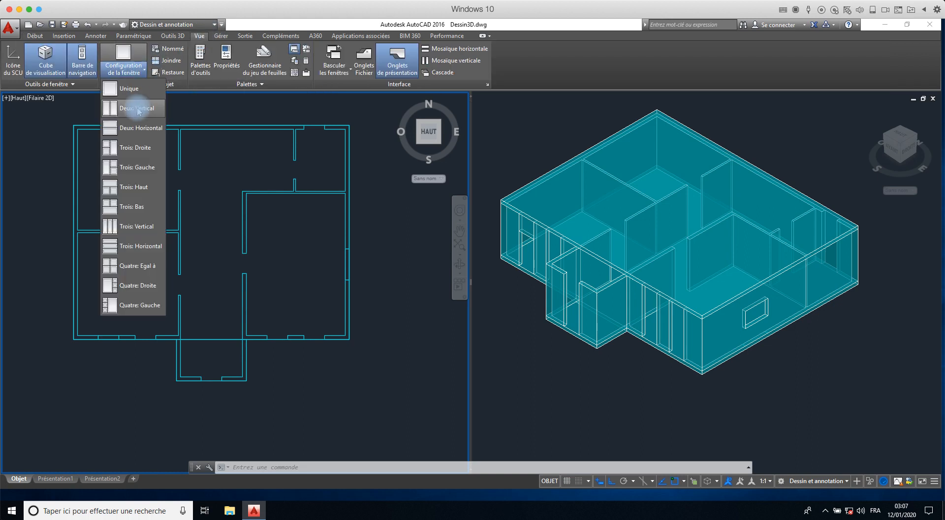
left_click(129, 89)
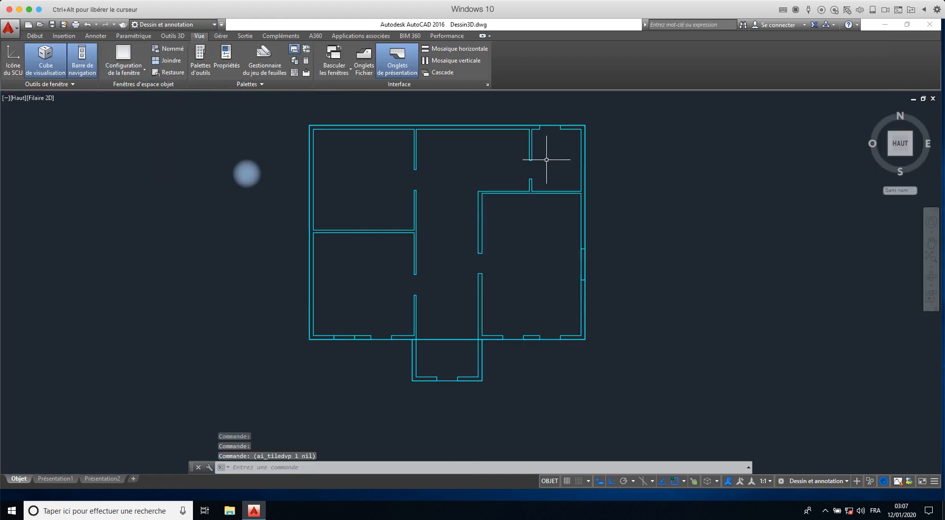
middle_click_drag(612, 178, 634, 220)
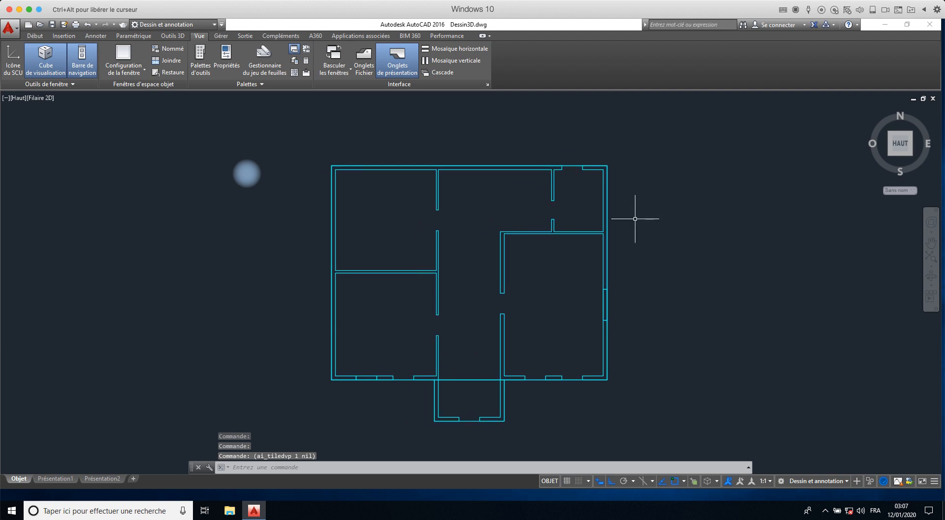
scroll(515, 240, "up", 2)
scroll(517, 241, "down", 2)
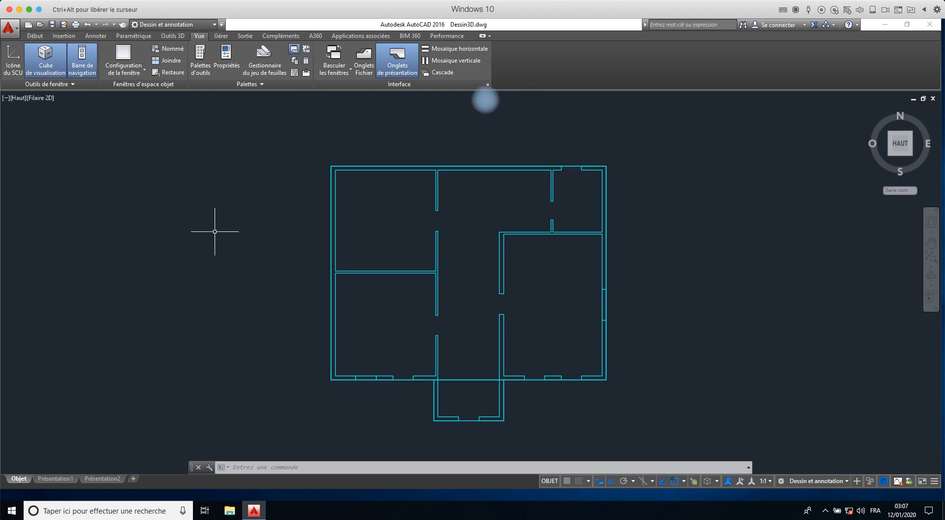
- Open DesignCenter with the ADC command and browse to the AutoCAD 2016 Sample\fr-fr\DesignCenter folder
type("ADC")
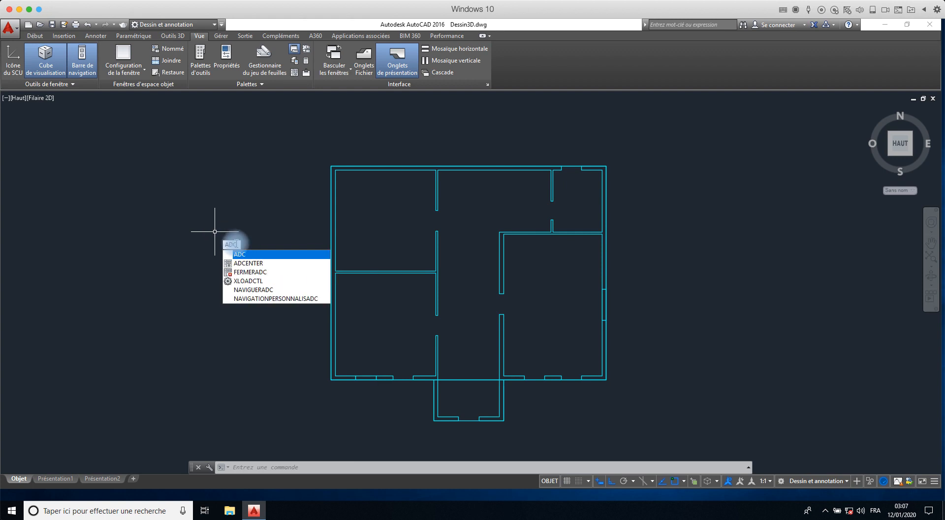
left_click(245, 252)
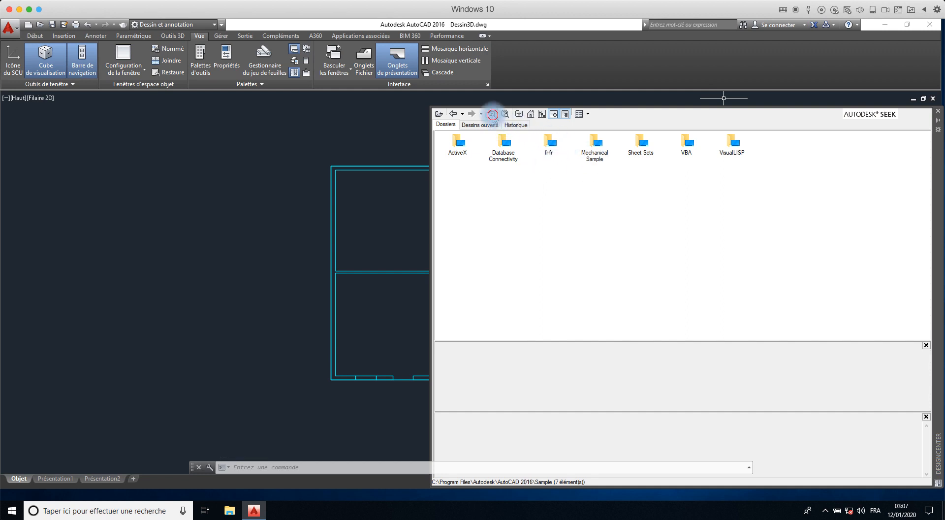
left_click(493, 115)
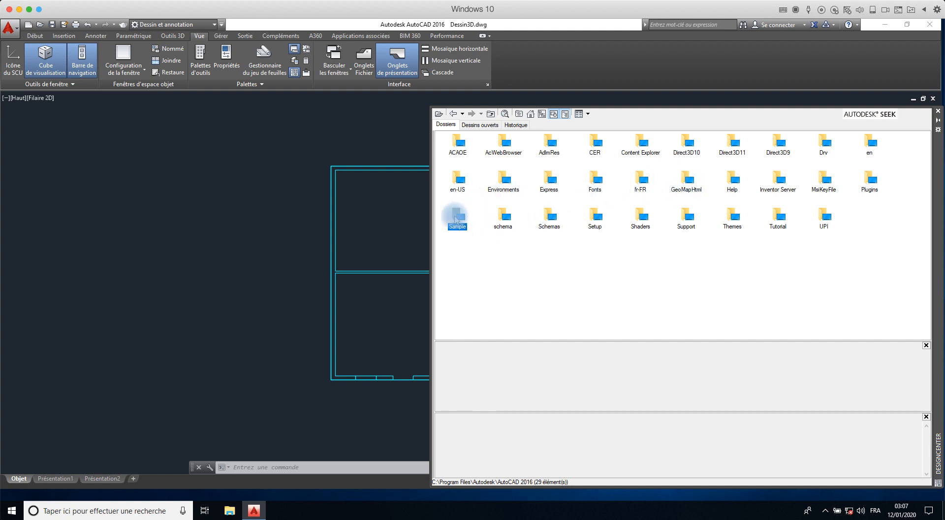
double_click(454, 214)
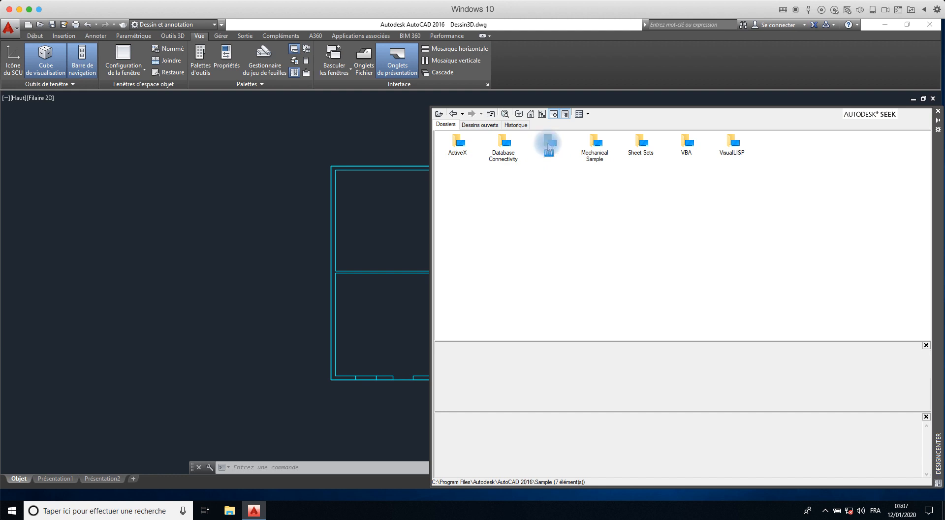
double_click(547, 142)
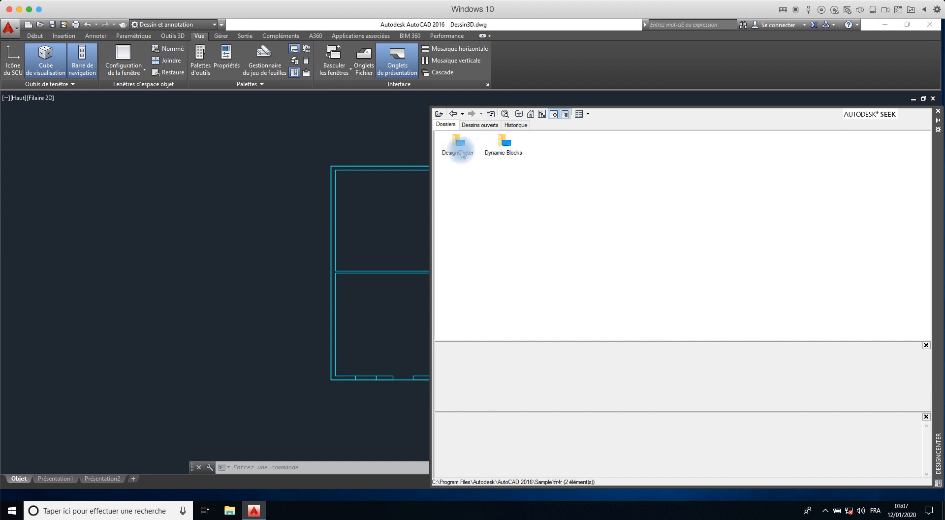
double_click(456, 144)
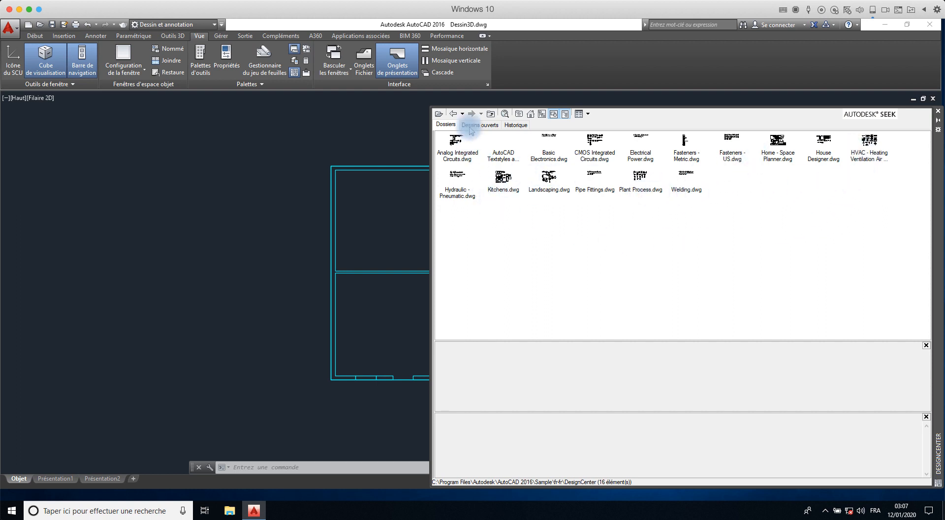
left_click(453, 113)
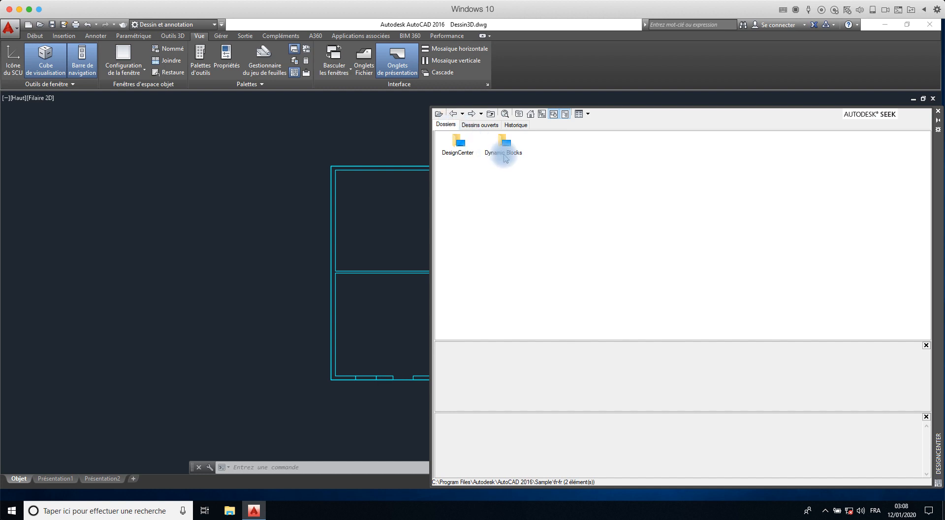
double_click(450, 146)
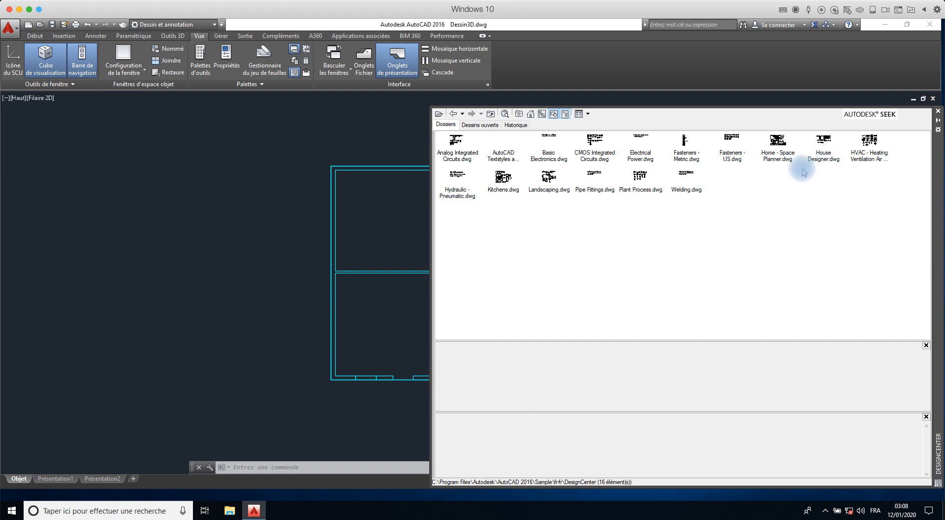
- Open the block collection of Home - Space Planner.dwg in DesignCenter
double_click(777, 148)
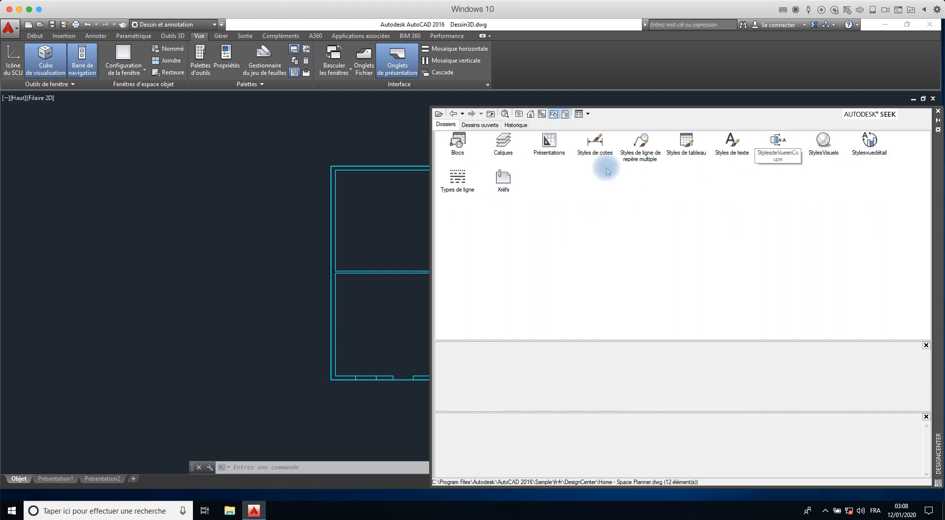
double_click(459, 142)
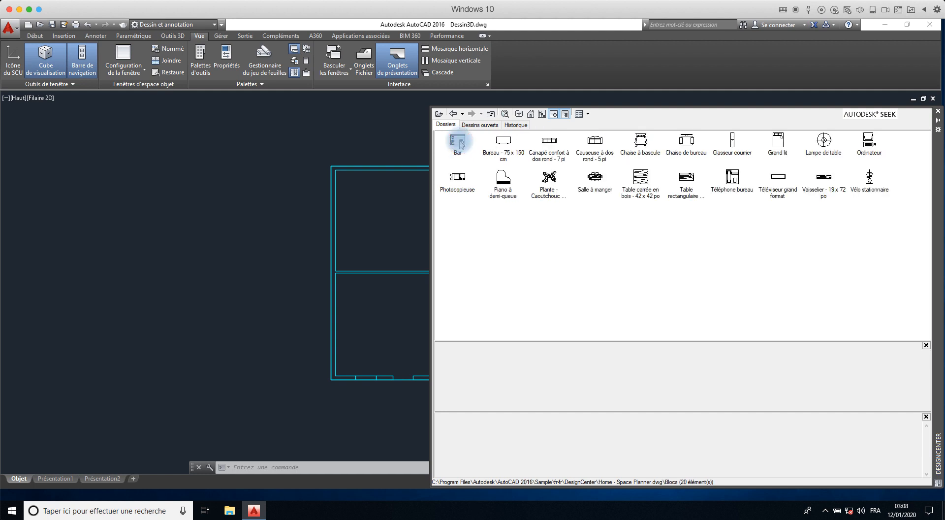
left_click(453, 114)
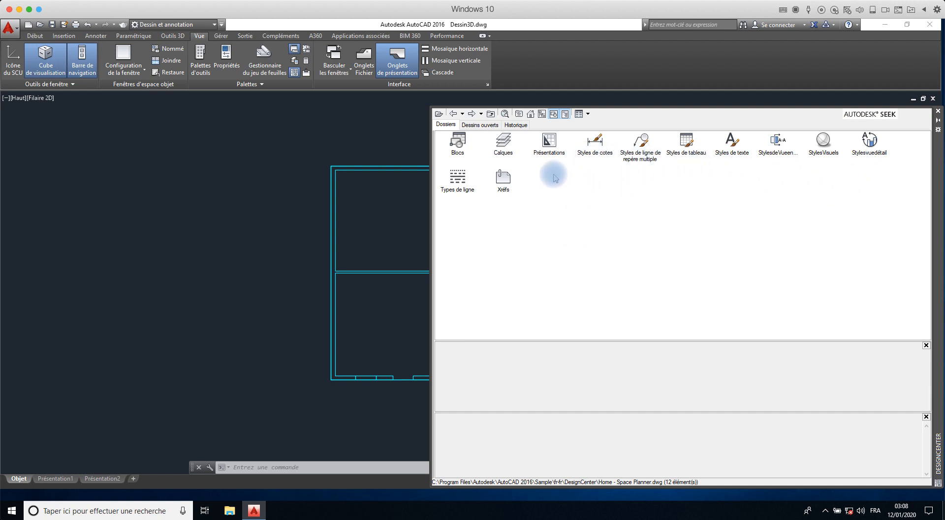
double_click(460, 144)
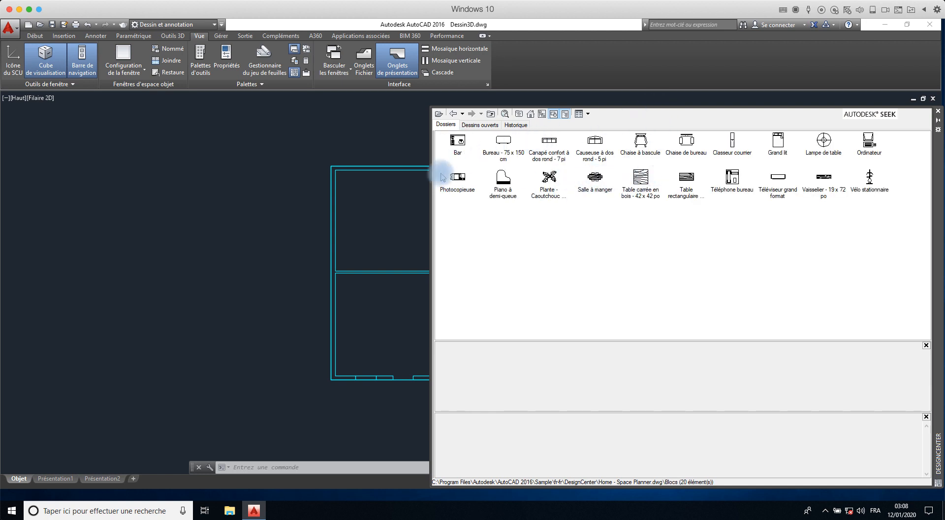
- Insert the Grand lit block in the upper-right corner of the plan's large lower-right room
left_click(398, 214)
middle_click_drag(399, 213, 138, 210)
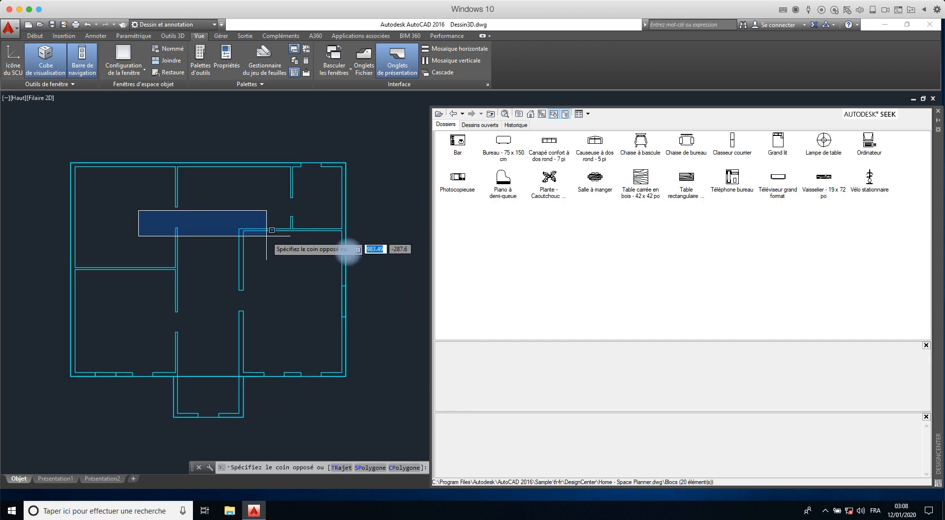
key("Escape")
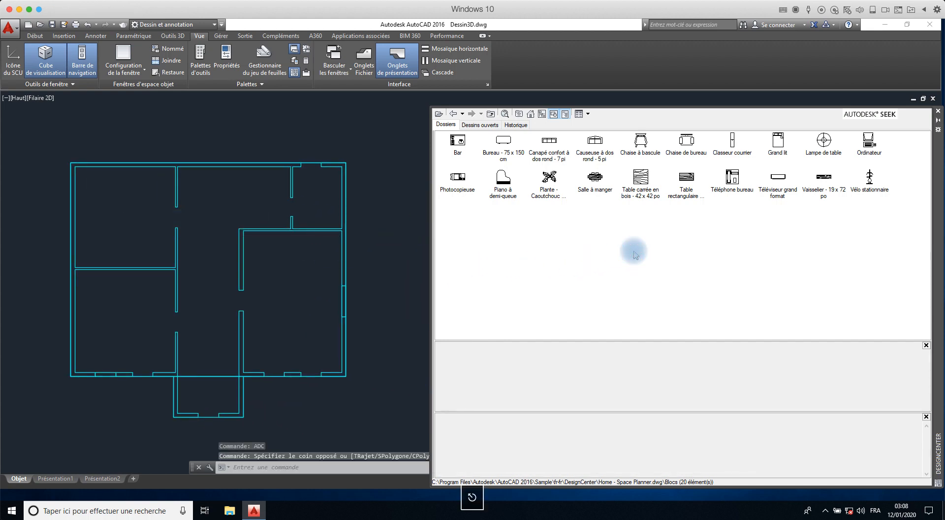
left_click(778, 142)
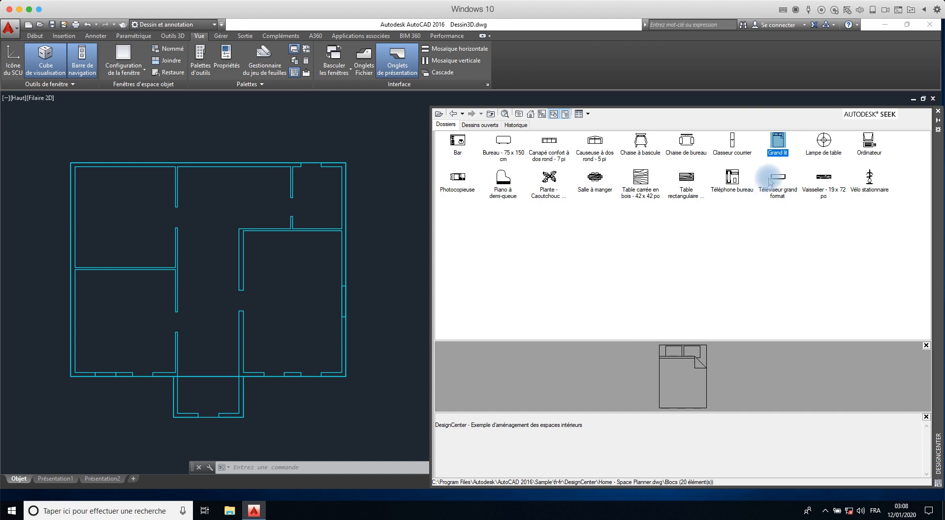
right_click(778, 144)
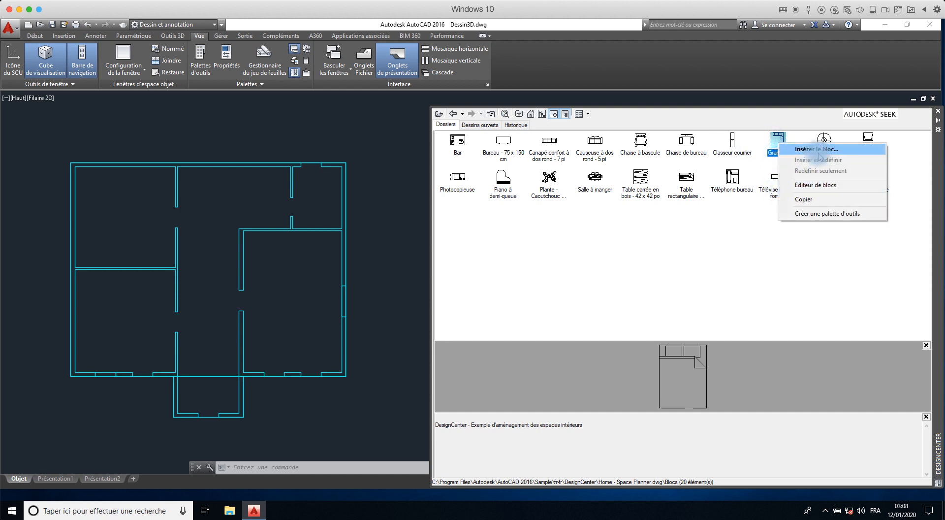
left_click(774, 213)
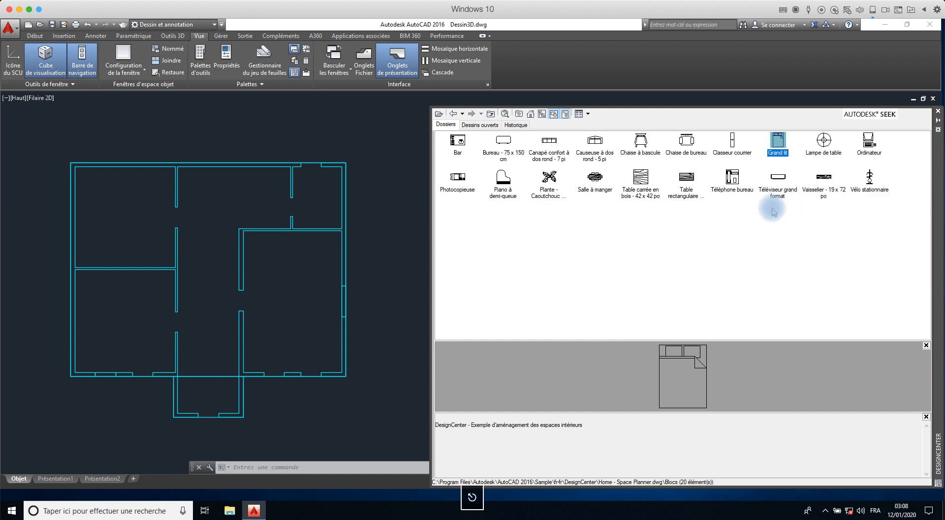
mouse_move(776, 156)
left_mouse_down()
mouse_move(432, 167)
mouse_move(388, 268)
mouse_move(310, 270)
mouse_move(303, 242)
left_mouse_up()
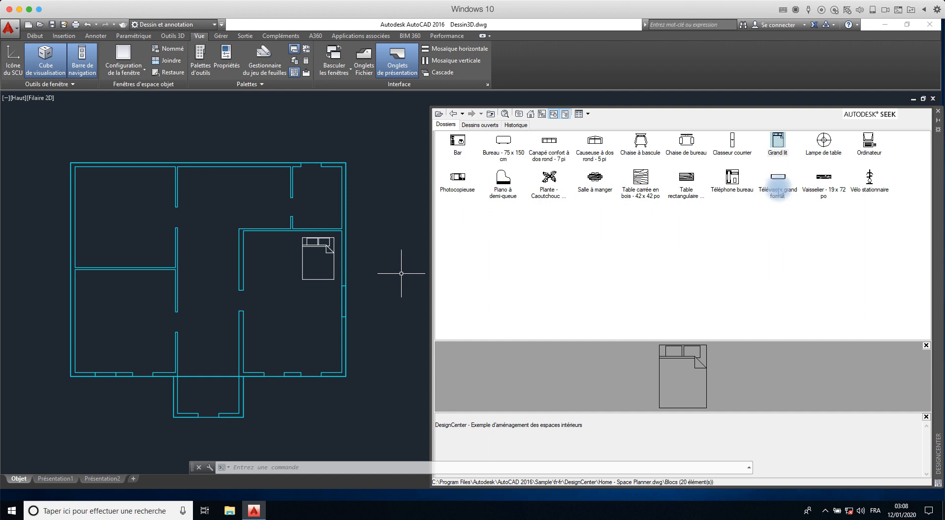
- Insert the Téléviseur grand format and Bureau - 75 x 150 cm blocks near the lower wall of the bed's room
left_click_drag(779, 181, 768, 180)
left_click_drag(572, 249, 307, 361)
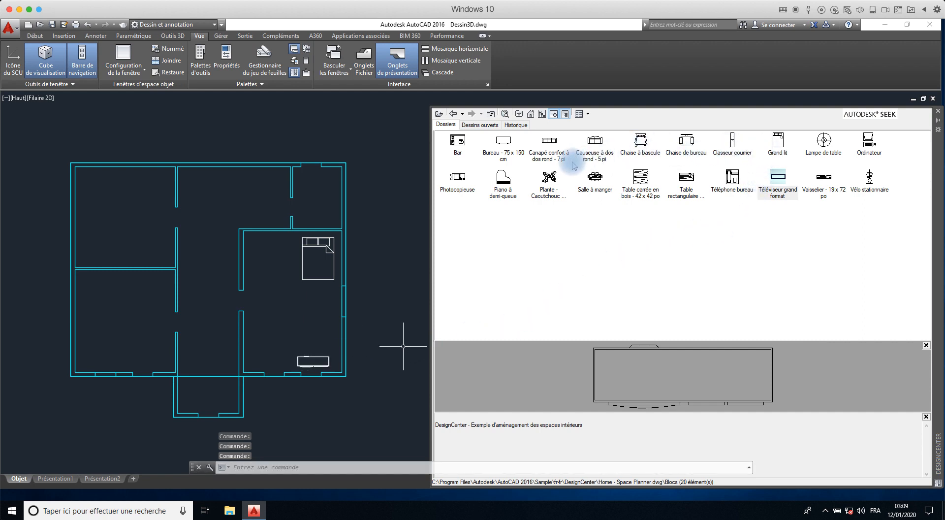
left_click_drag(503, 143, 283, 347)
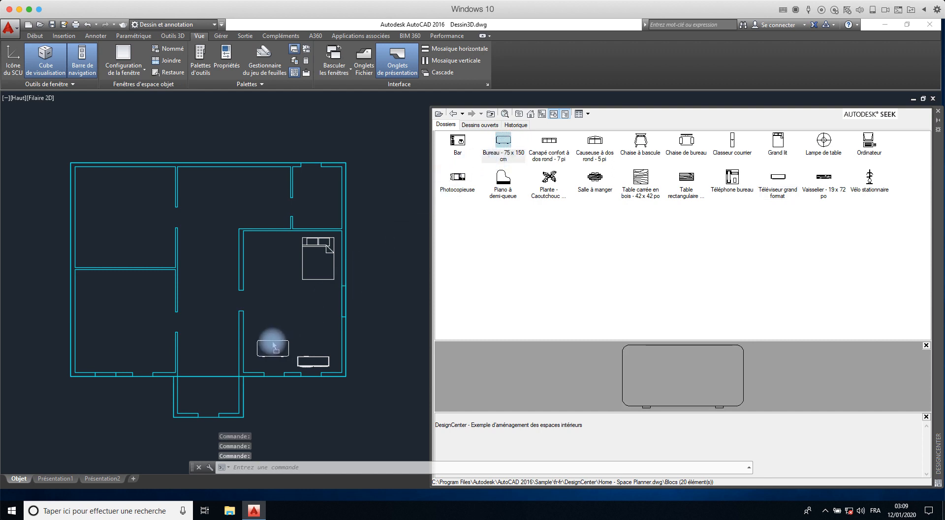
- Try to rotate the desk block near the lower wall about its upper-left corner
left_click(269, 345)
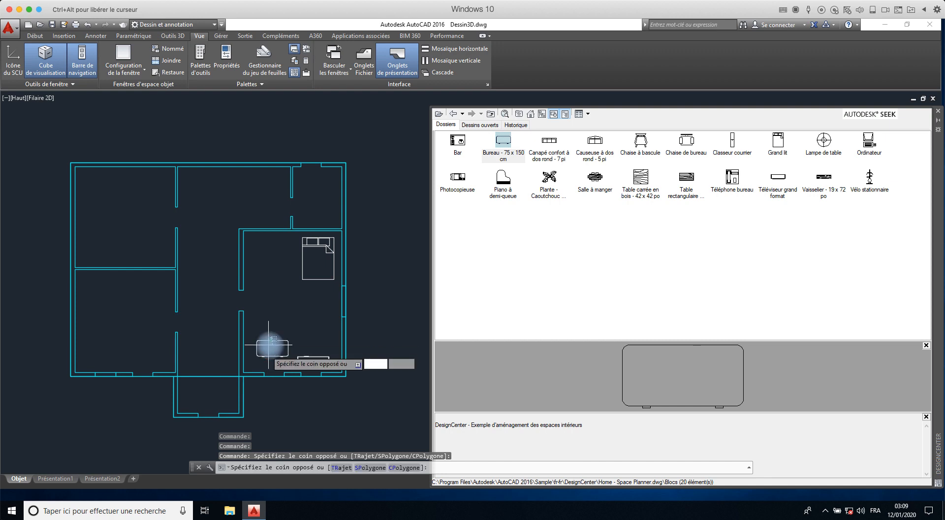
left_click(271, 345)
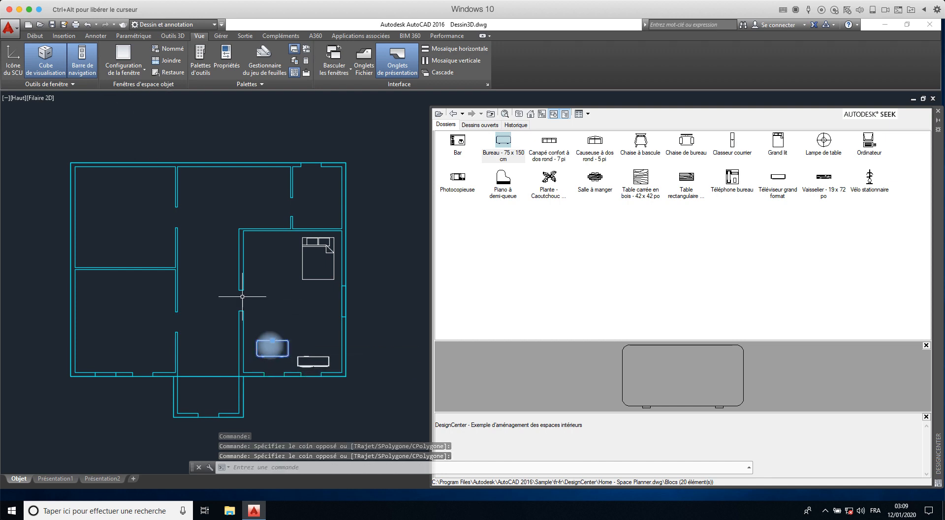
left_click(35, 36)
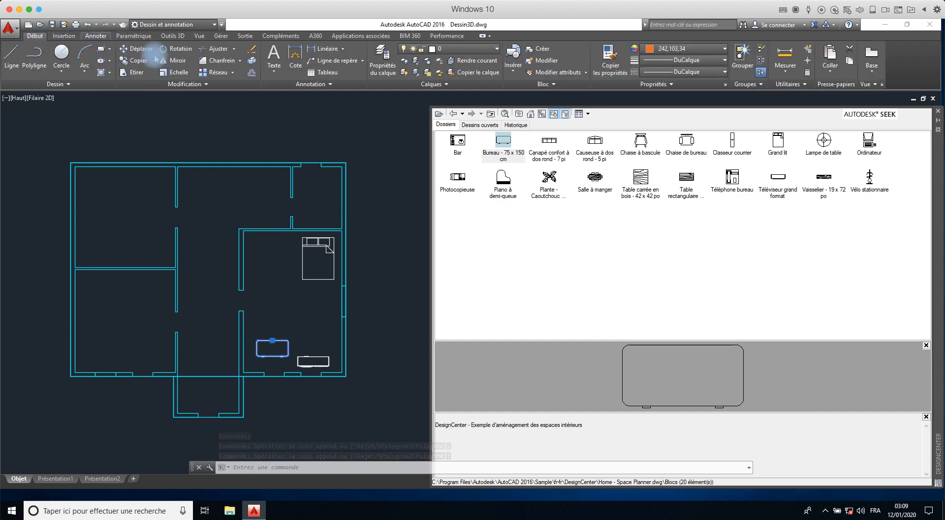
left_click(175, 48)
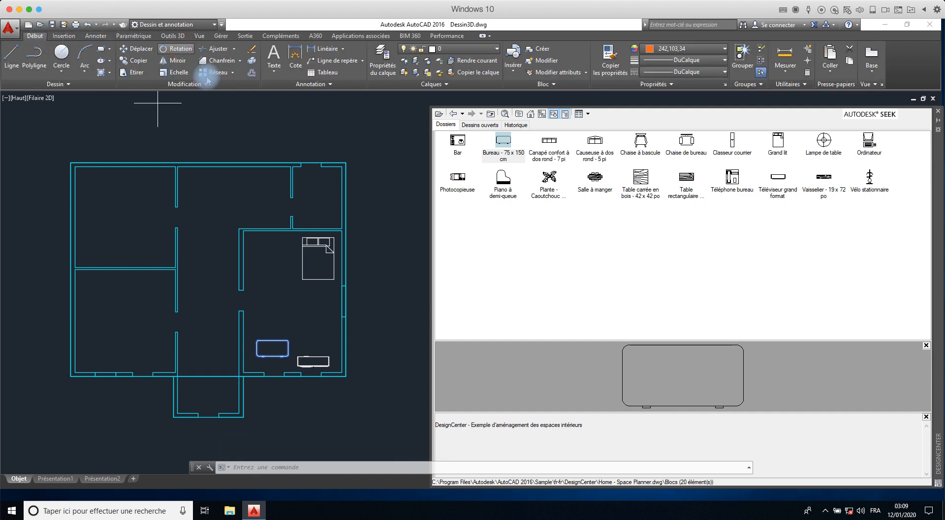
left_click(258, 339)
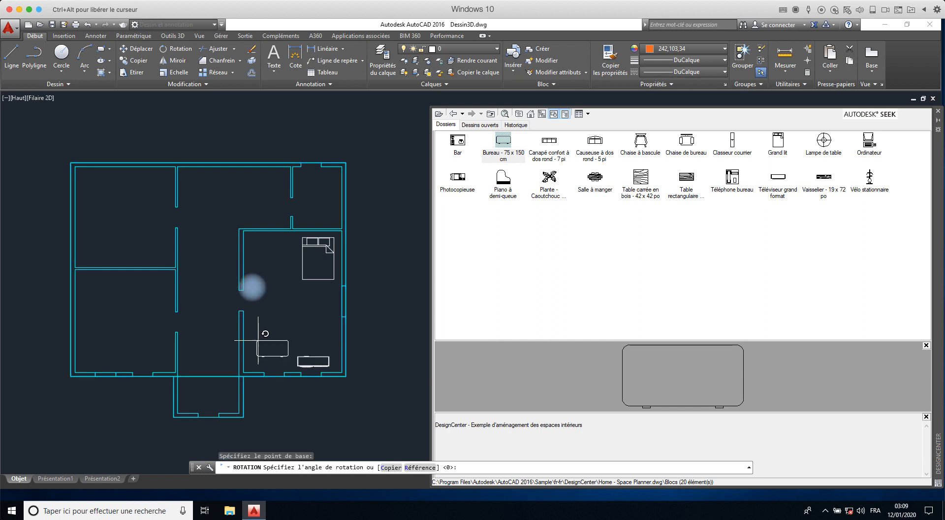
left_click(304, 331)
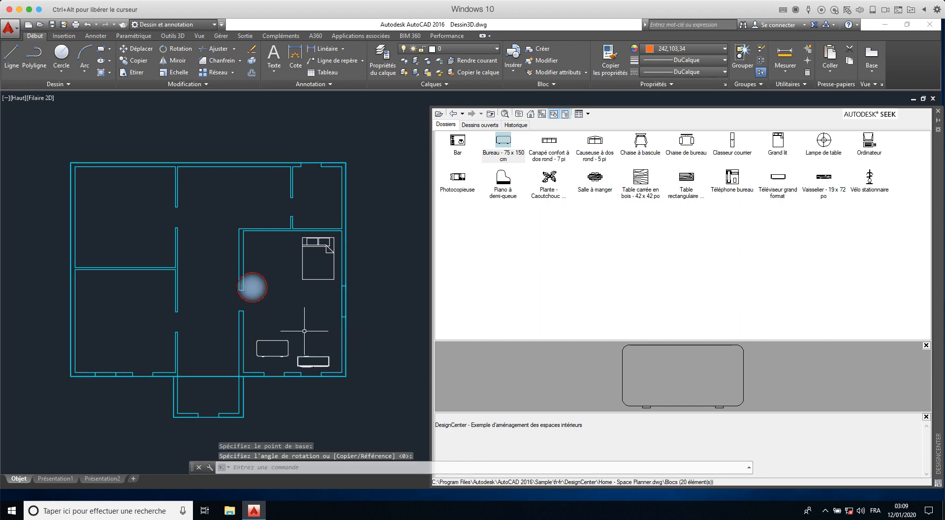
- Rotate the desk block 180° about its upper-left corner
left_click(260, 339)
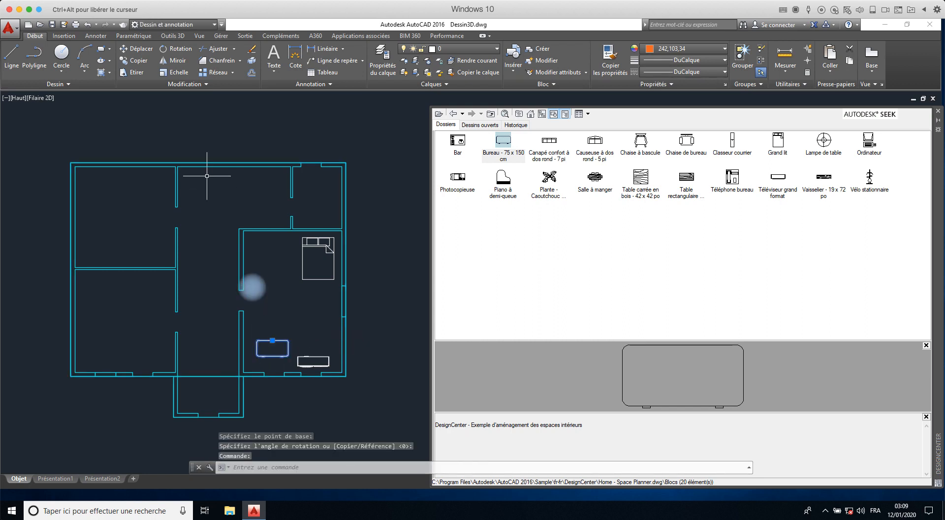
left_click(176, 48)
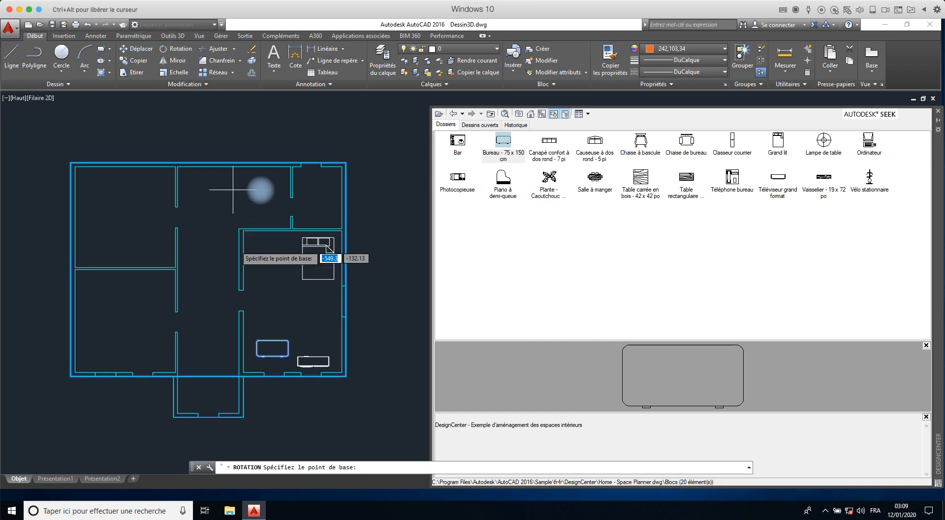
left_click(256, 340)
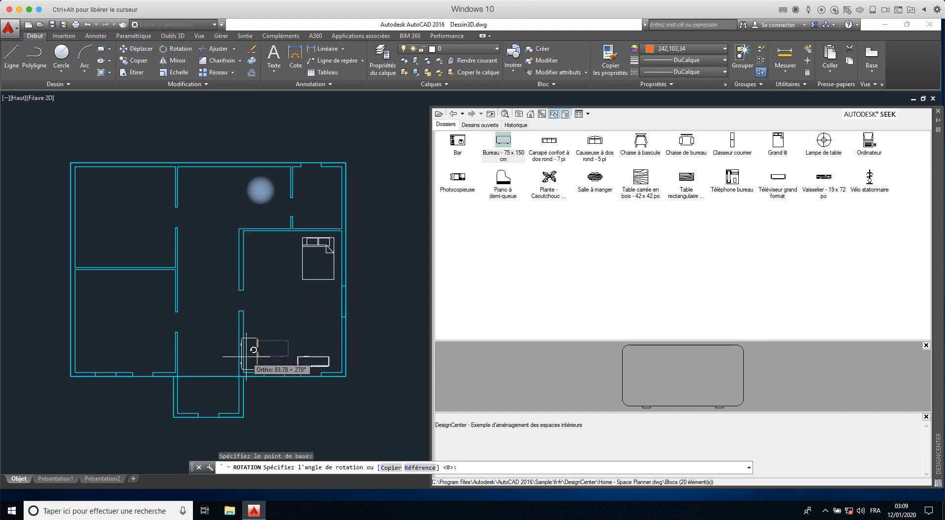
left_click(214, 347)
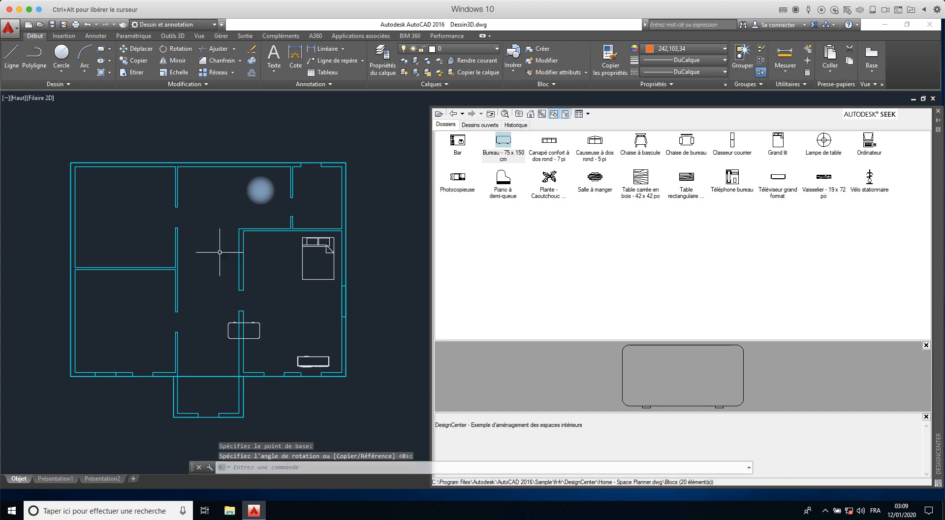
- Turn off Ortho mode and move the desk block by its base grip against the lower wall of the bed's room
left_click(130, 49)
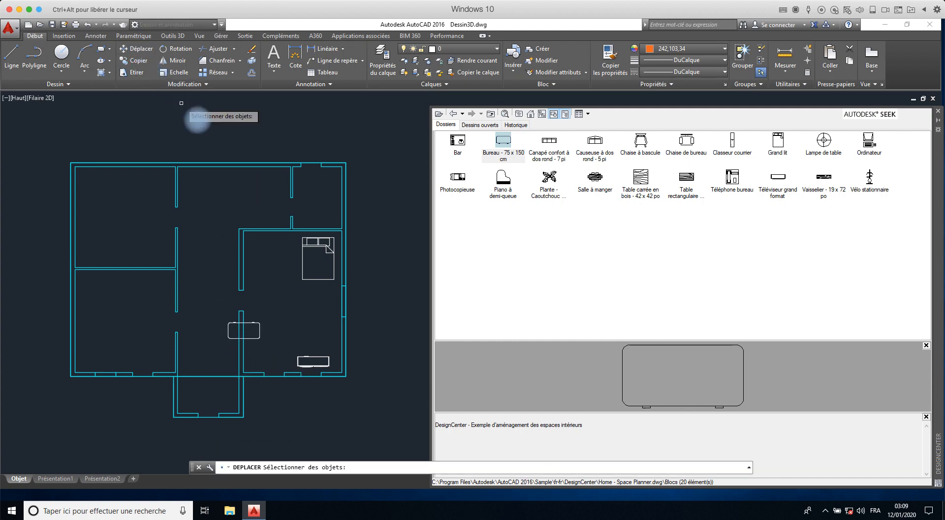
key("Escape")
left_click(259, 330)
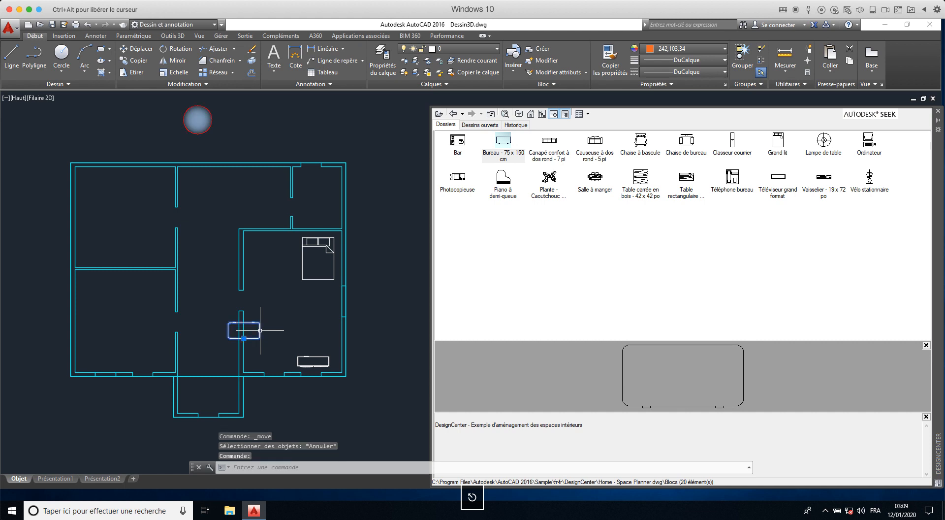
left_click(243, 338)
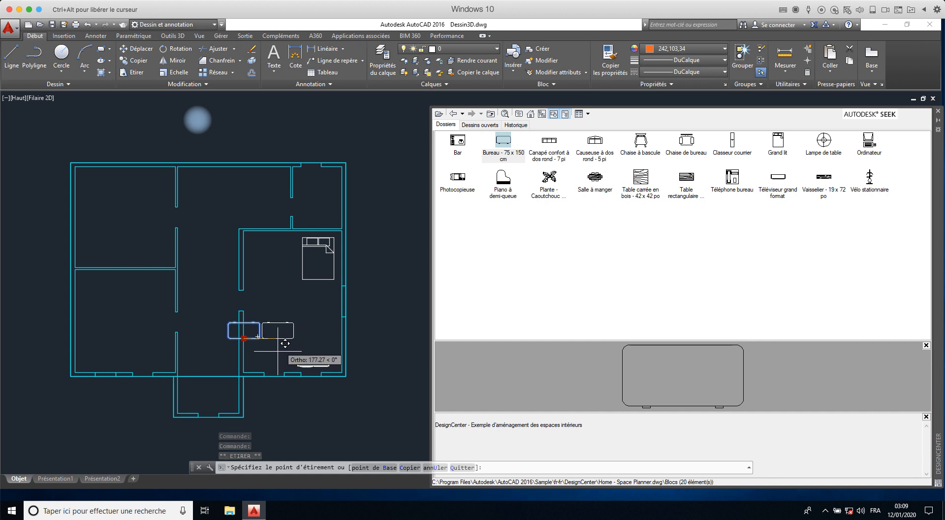
key("F8")
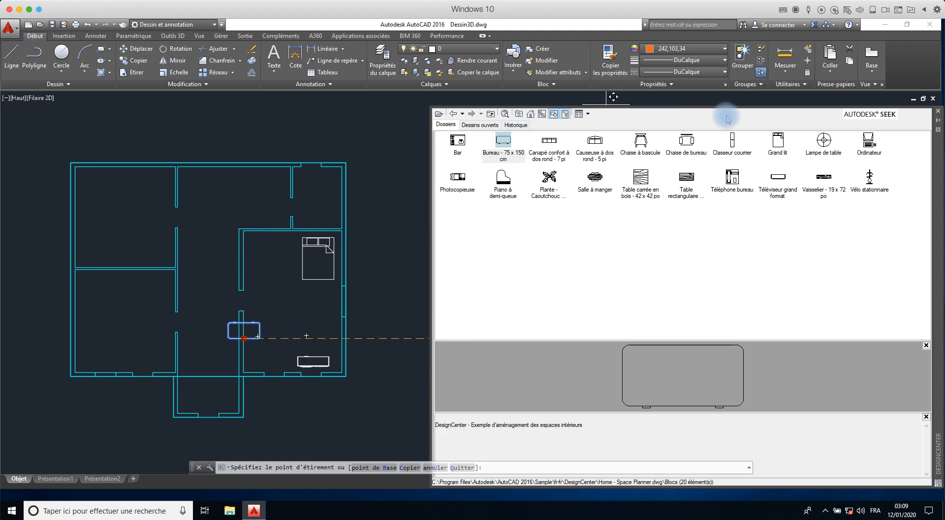
left_click(937, 120)
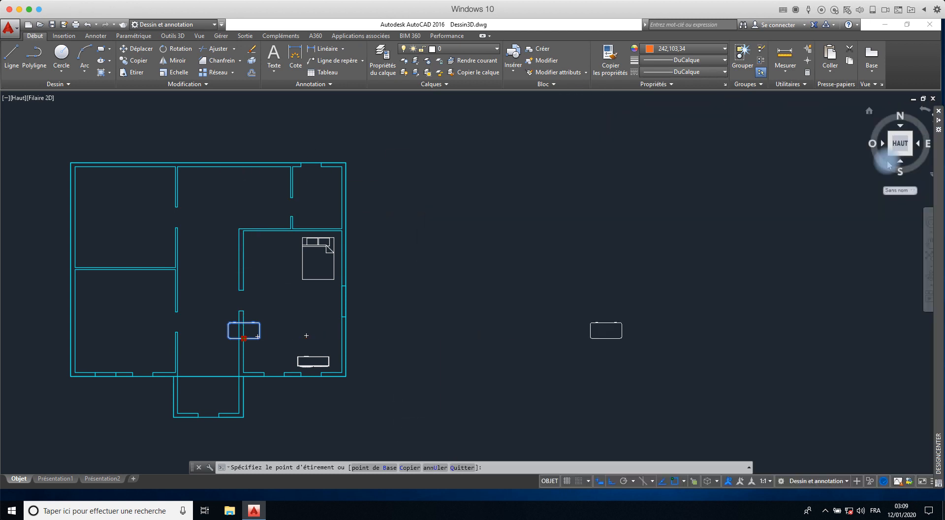
left_click(612, 482)
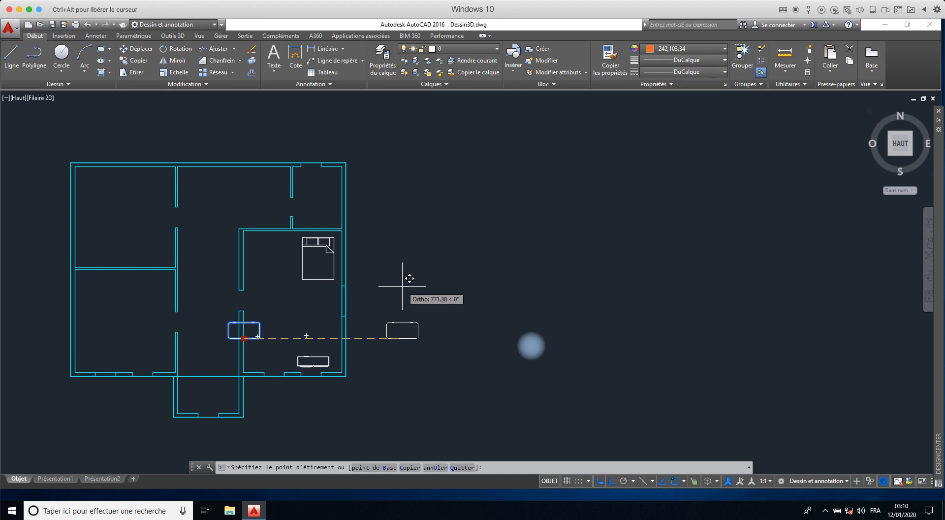
key("F8")
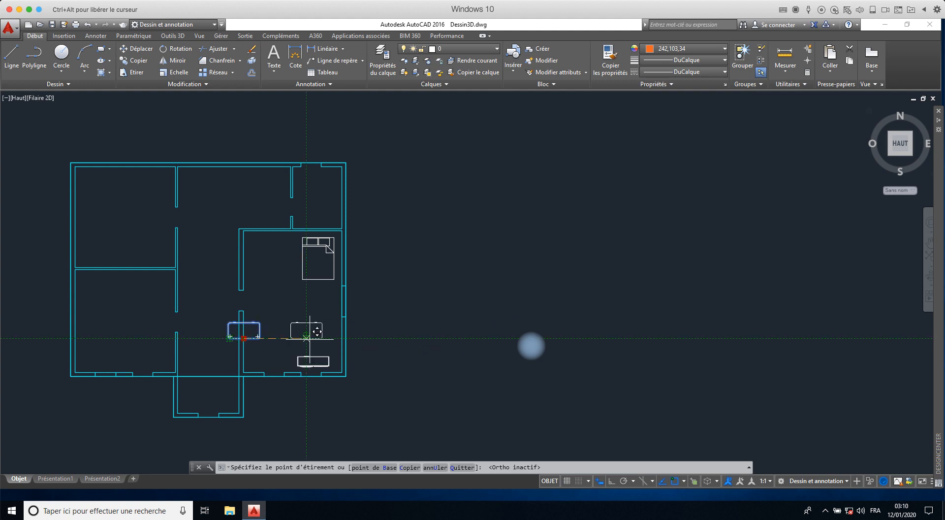
left_click(264, 372)
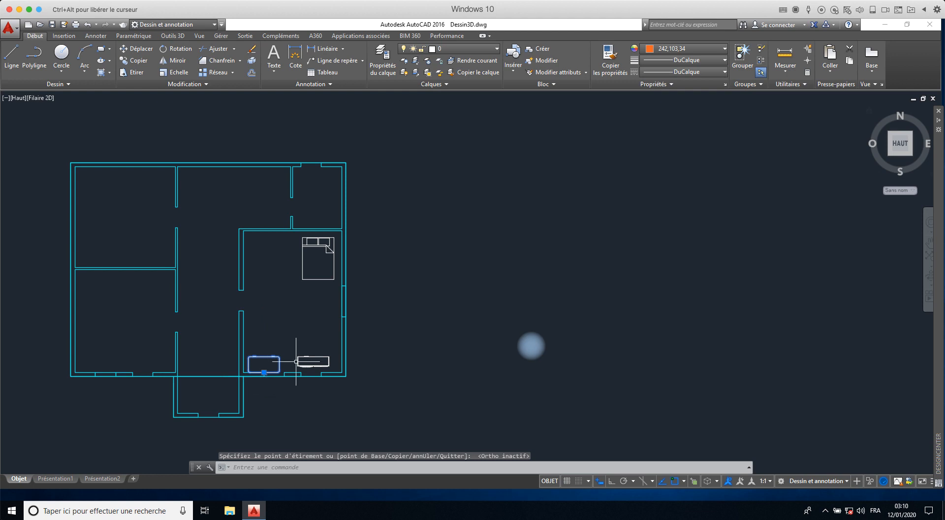
key("Escape")
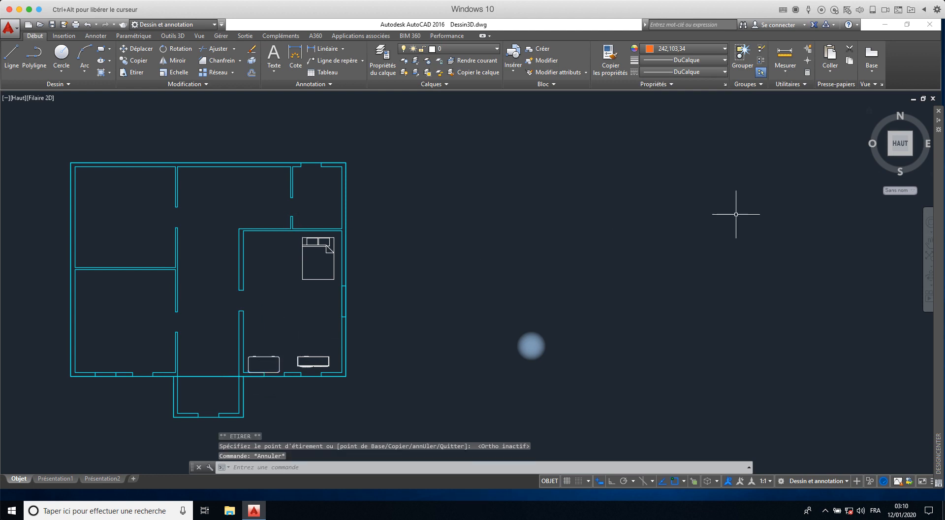
- Insert two Canapé confort à dos rond - 7 pi blocks side by side along the upper wall of the lower-left room
mouse_move(939, 195)
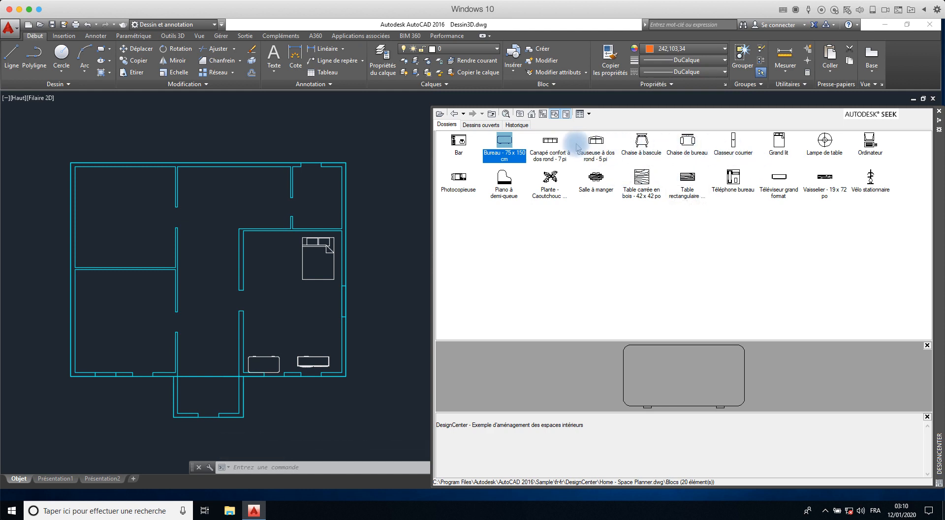
left_click(550, 155)
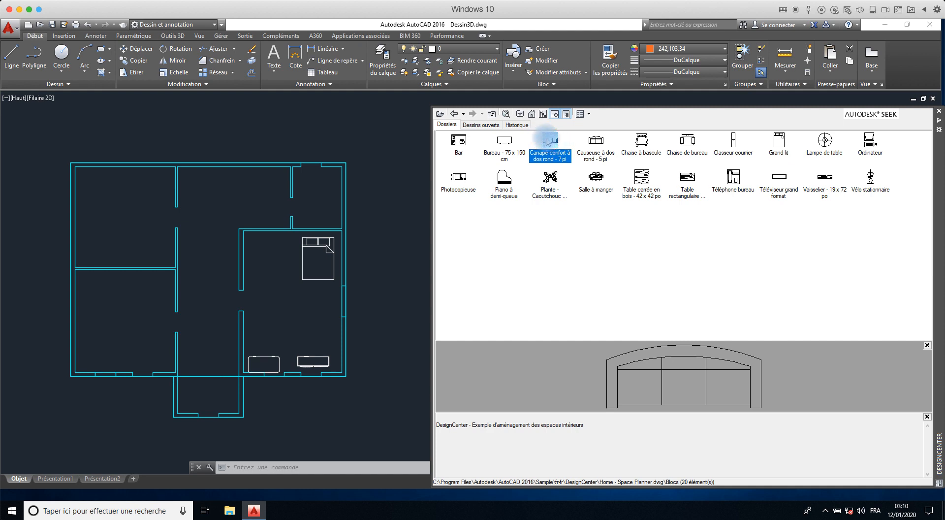
left_click_drag(549, 141, 141, 282)
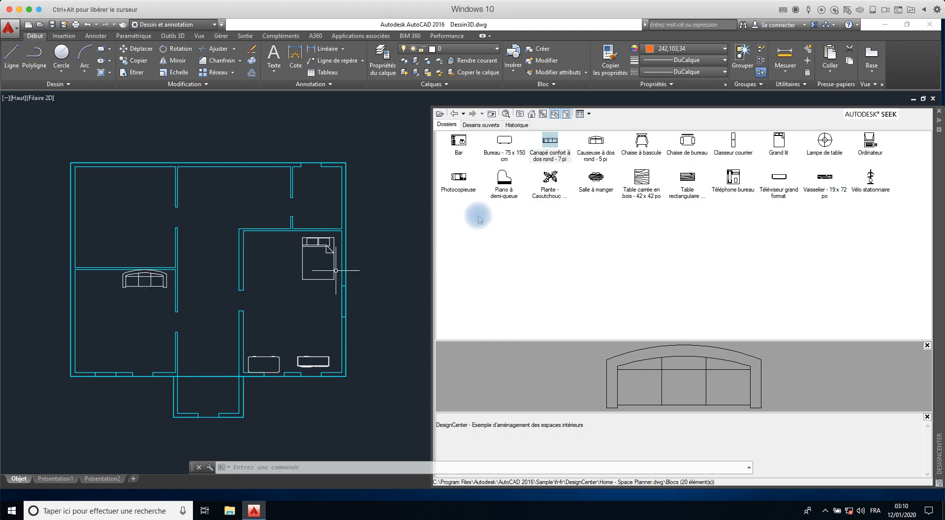
left_click_drag(550, 142, 101, 282)
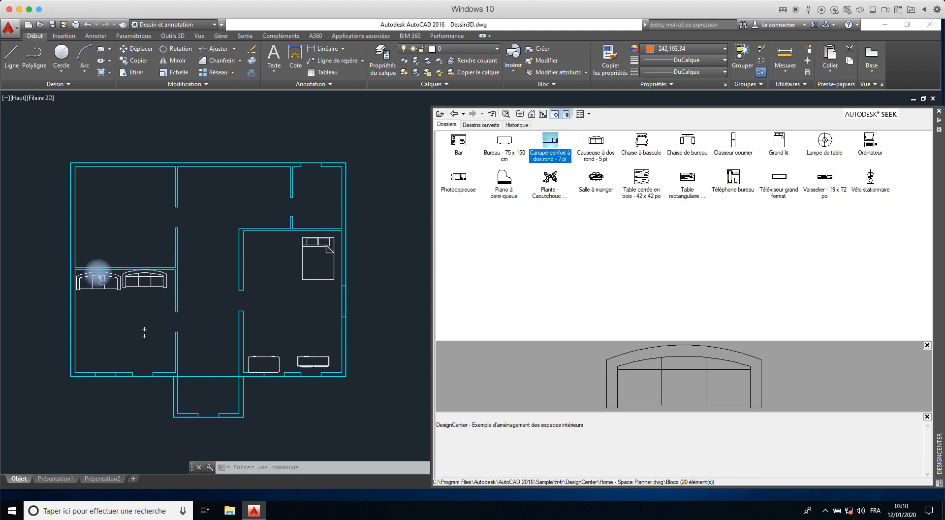
key("ctrl+2")
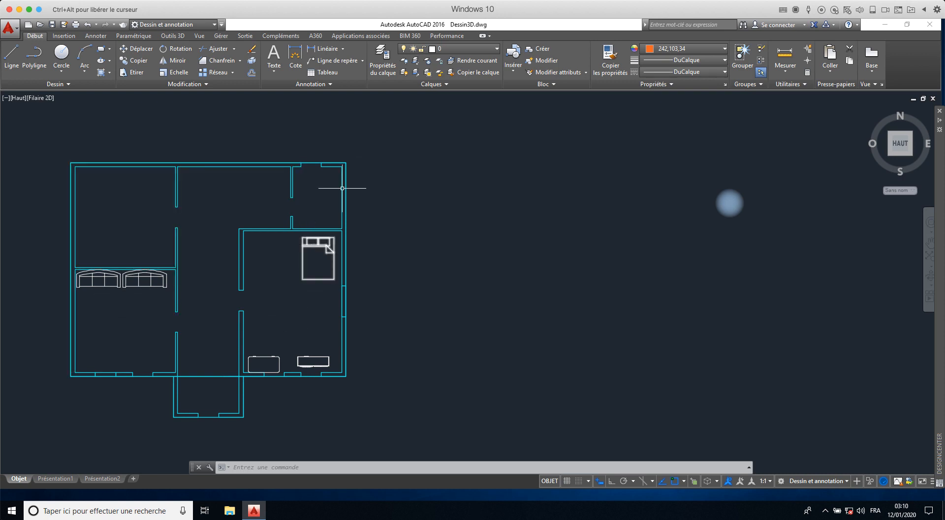
- Create the layers Baies and Fourniture and make Fourniture the current layer
left_click(385, 66)
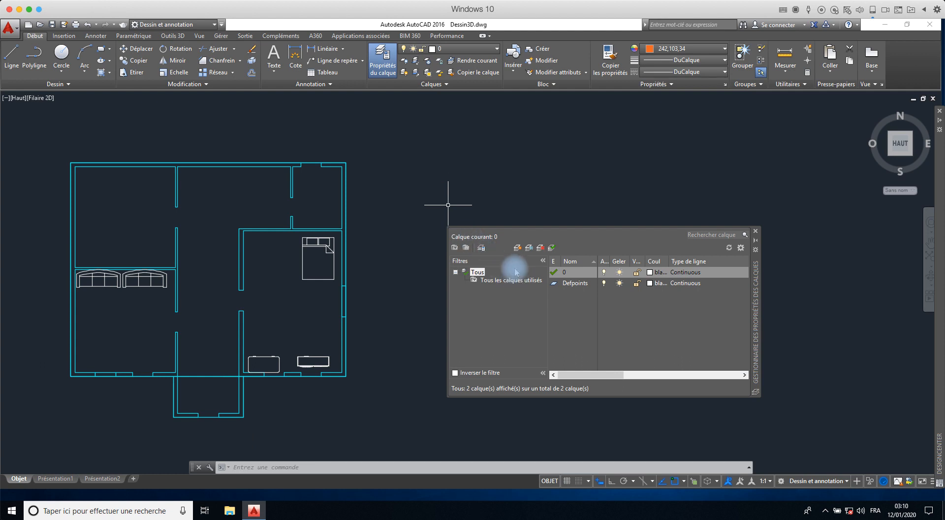
left_click(516, 249)
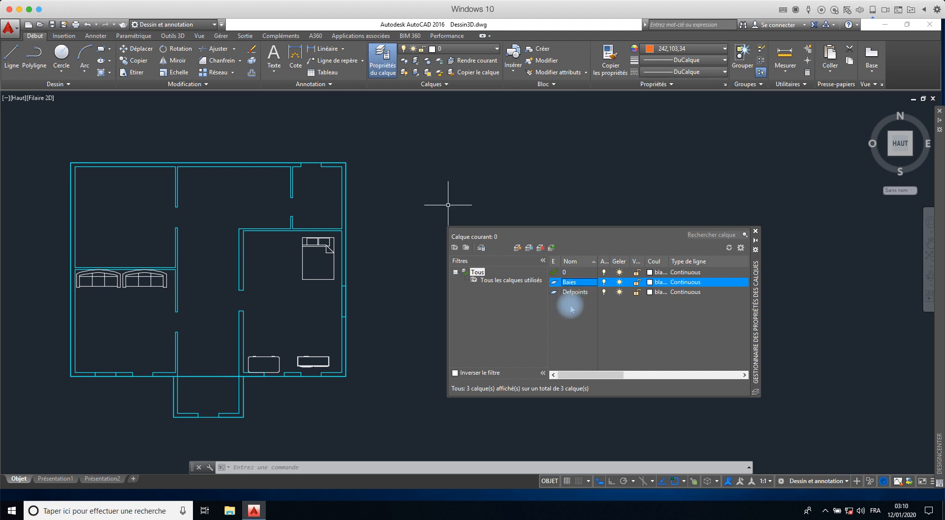
left_click(517, 247)
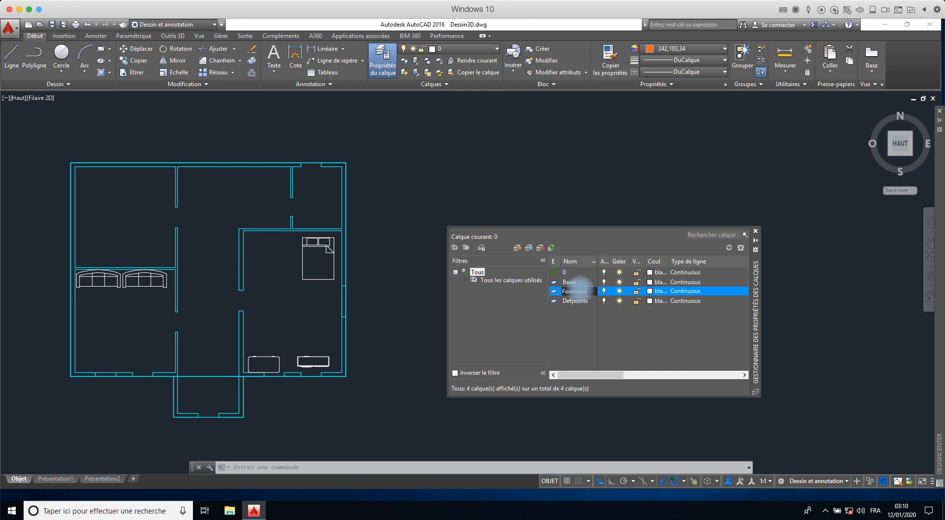
key("Return")
key("Return")
key("Return")
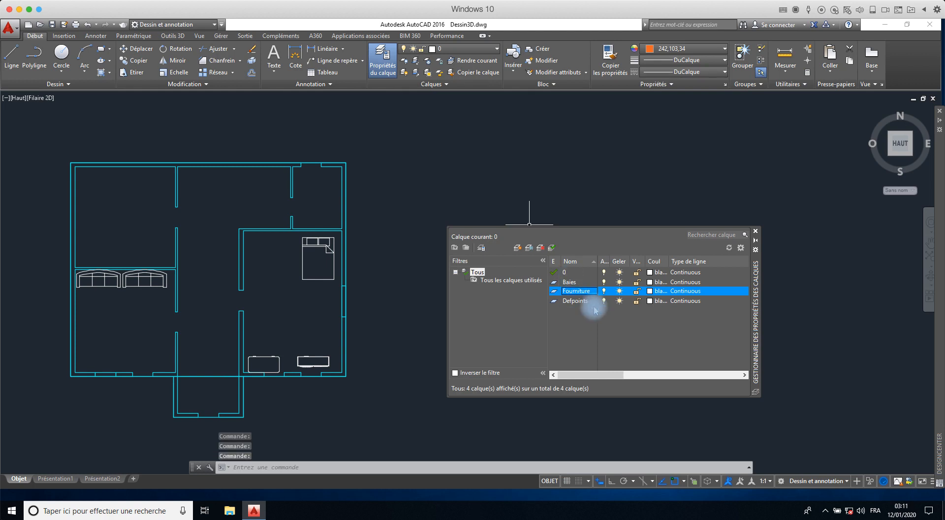
double_click(553, 292)
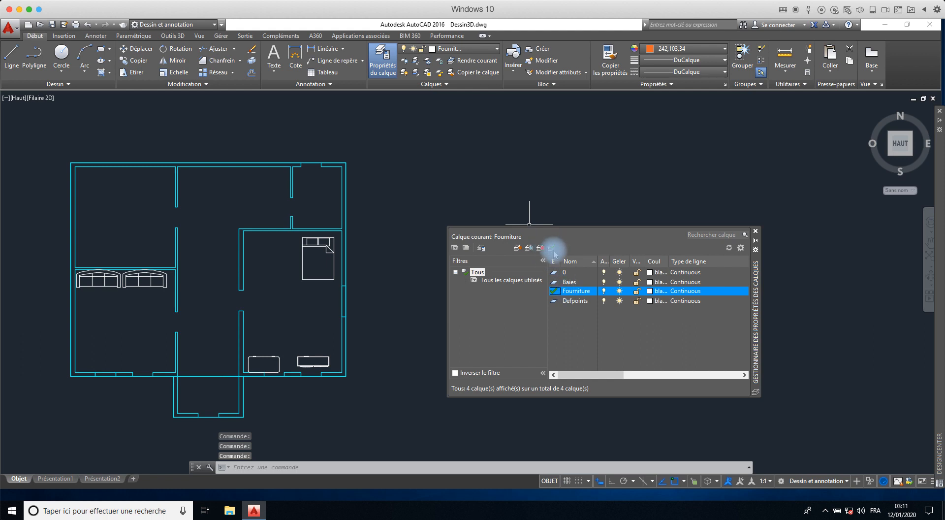
left_click(755, 230)
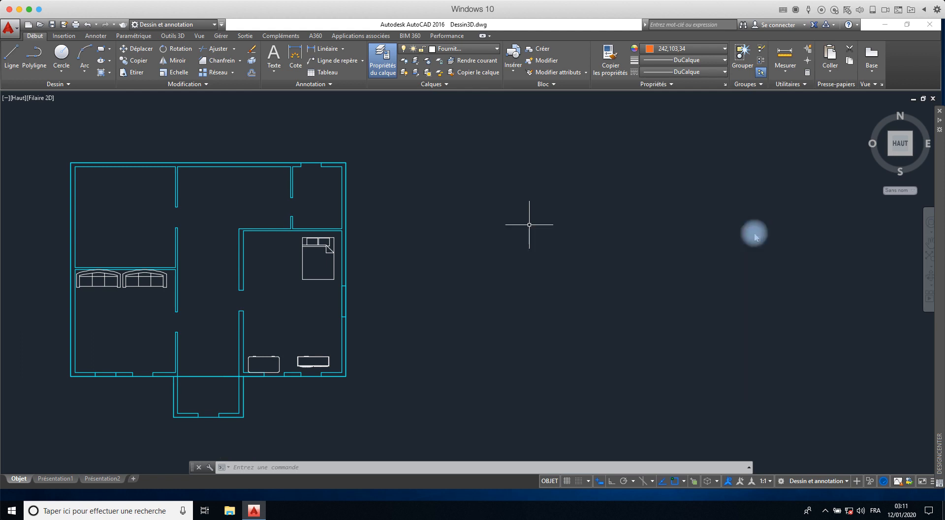
- Set the Fourniture layer's colour to index colour 65
left_click(434, 51)
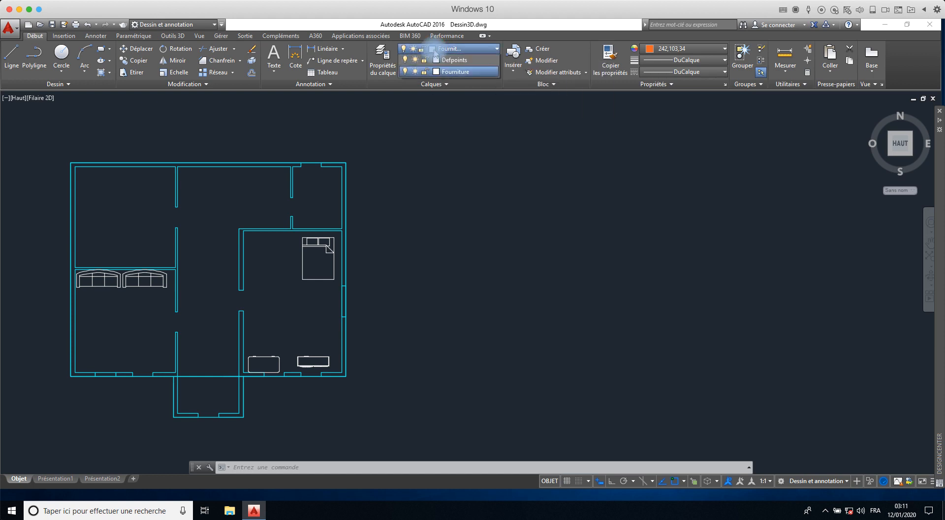
left_click(435, 96)
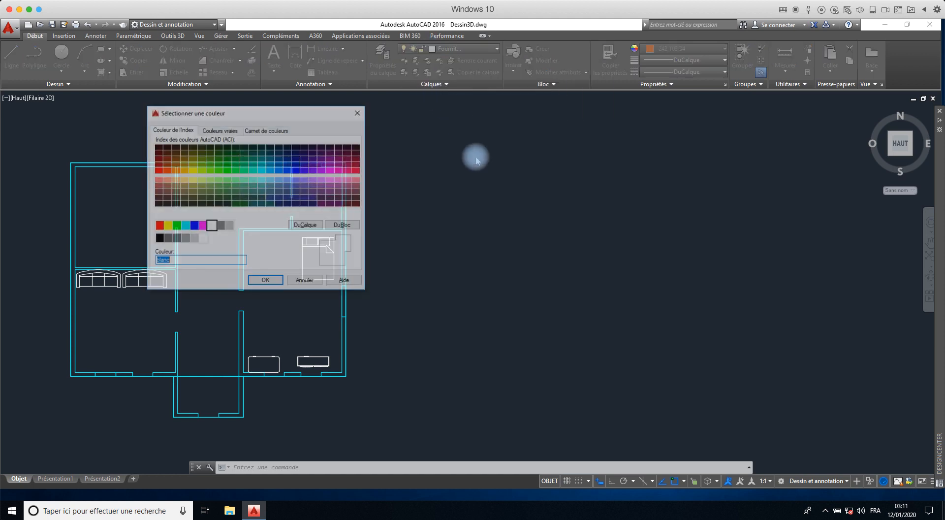
left_click(201, 191)
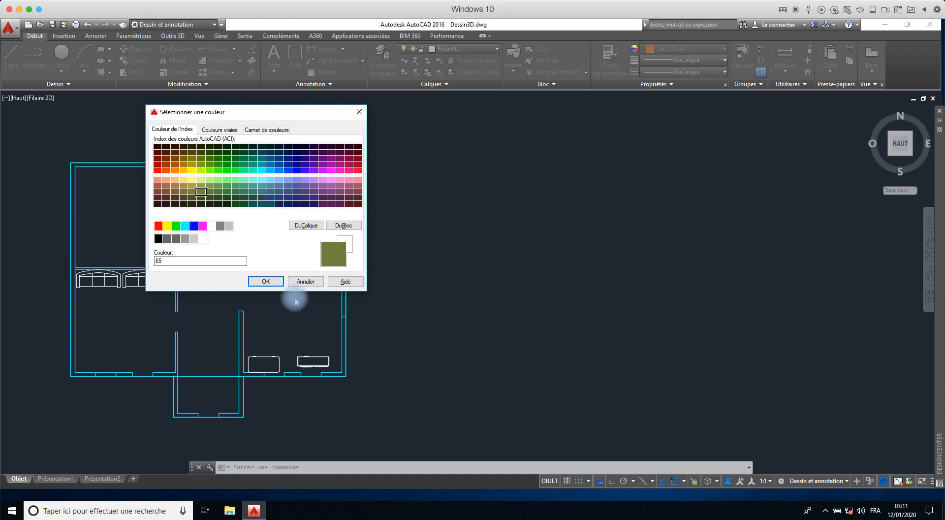
left_click(266, 281)
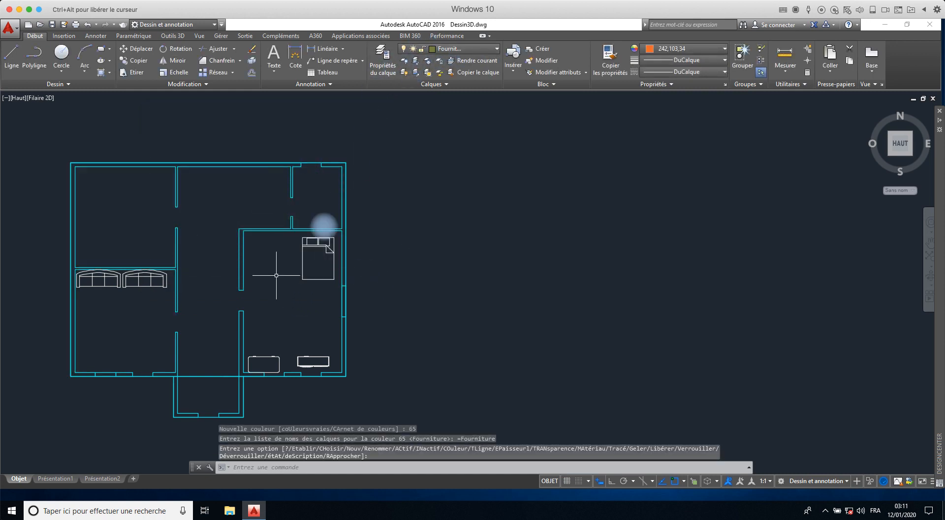
- Move the bed, desk, television and both sofas to the Fourniture layer
left_click(323, 241)
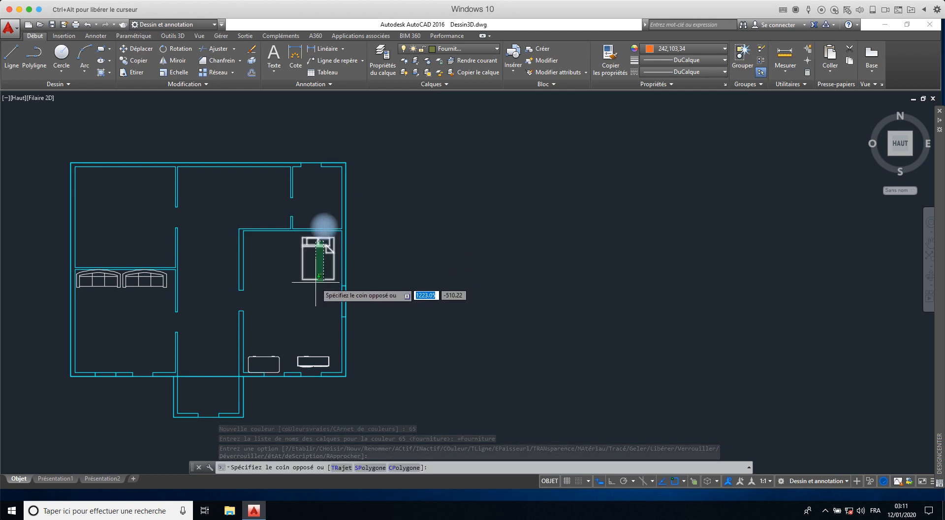
left_click(316, 282)
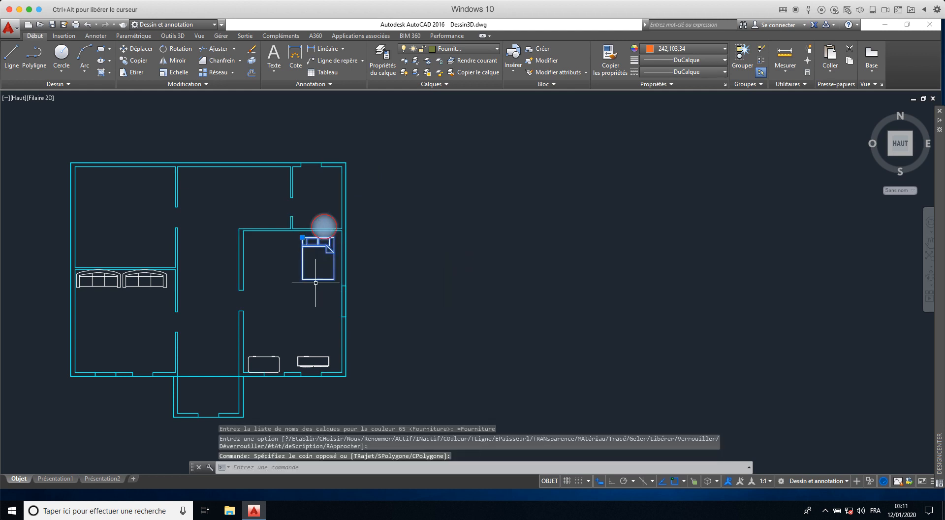
left_click(311, 361)
left_click(270, 357)
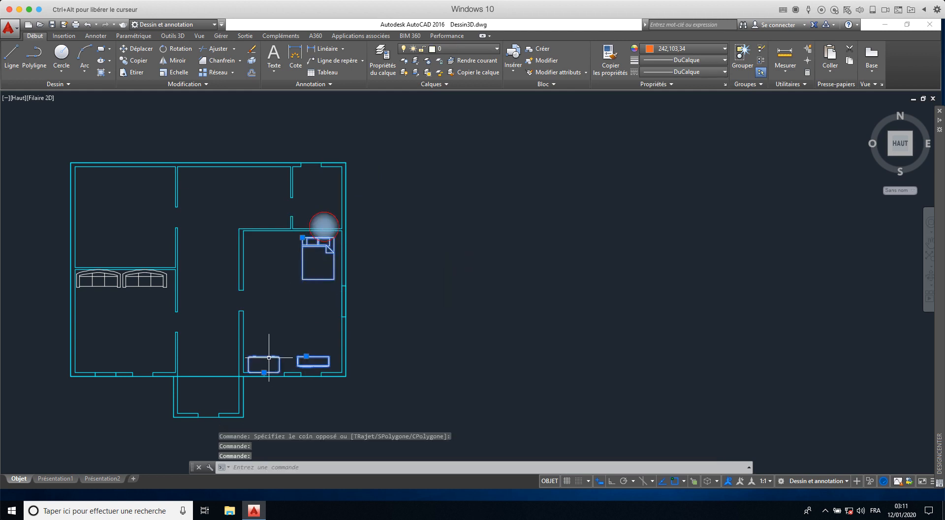
left_click(122, 284)
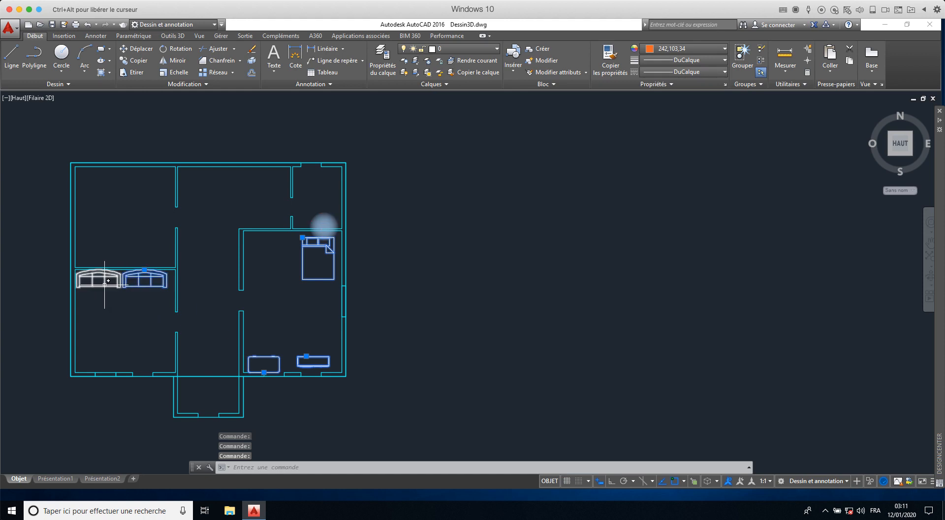
left_click(475, 49)
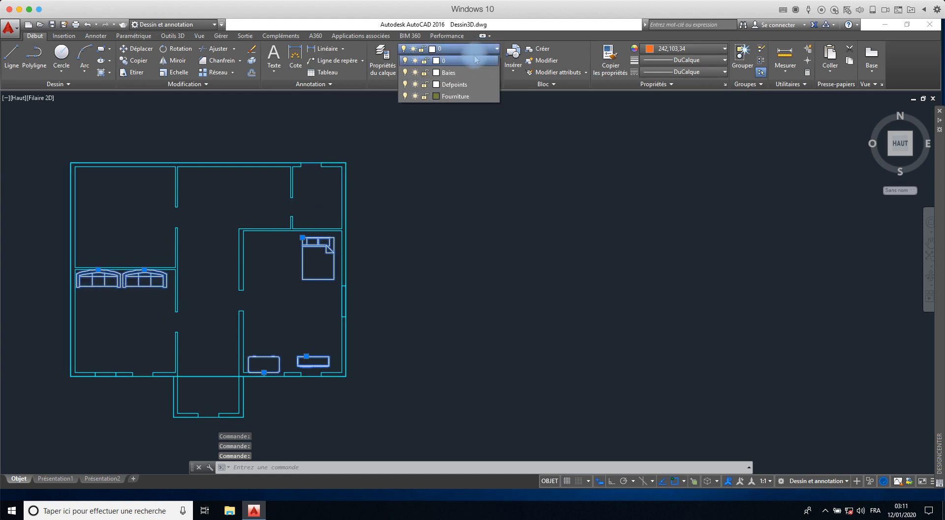
left_click(460, 96)
key("Escape")
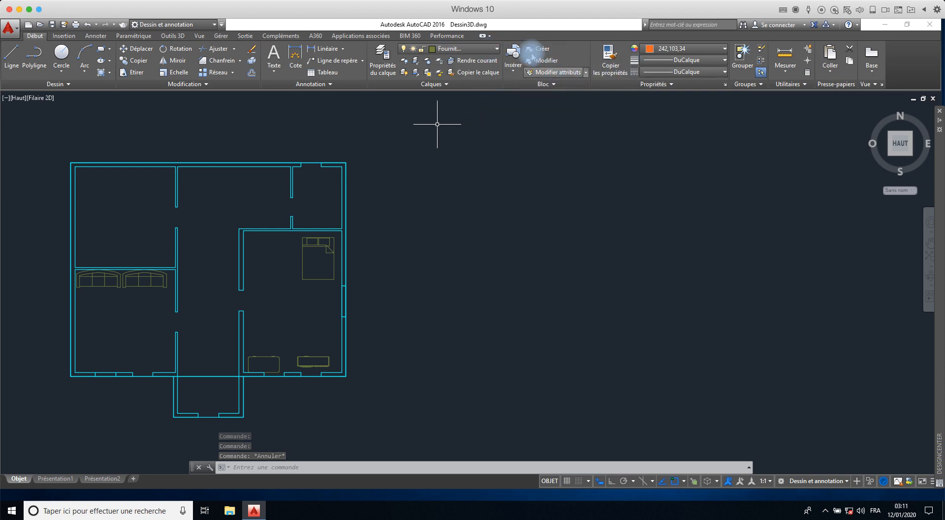
- Set the Fourniture layer's colour to index colour 80
left_click(490, 49)
left_click(436, 97)
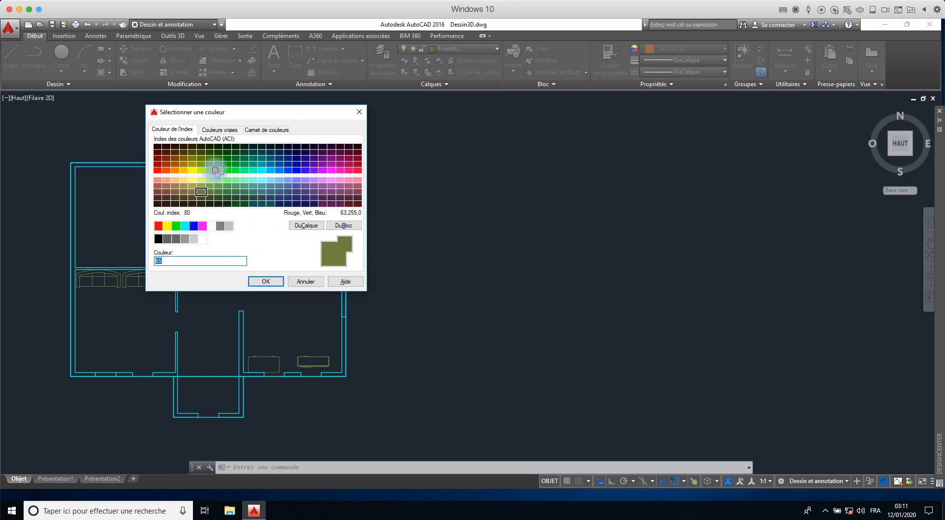
left_click(216, 170)
left_click(265, 281)
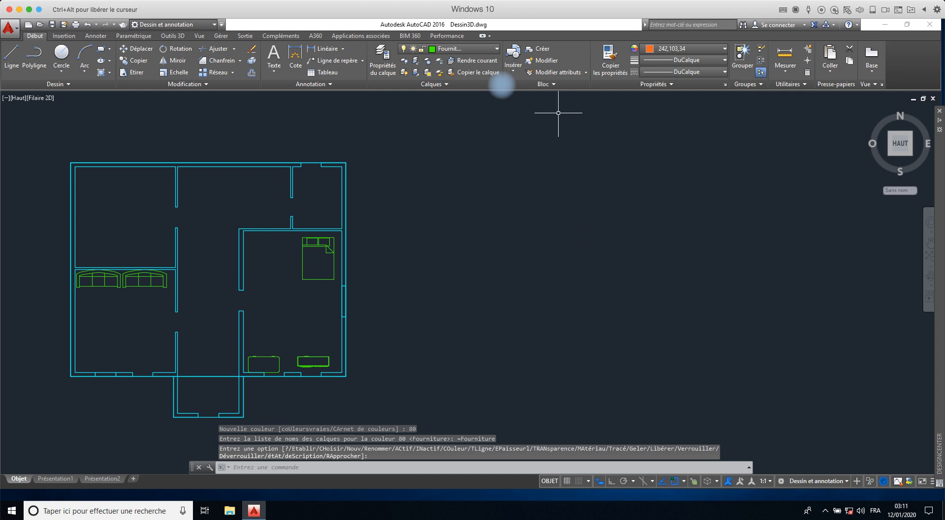
- Examine the previews of the Home - Space Planner blocks and of the other DesignCenter sample drawings
mouse_move(939, 197)
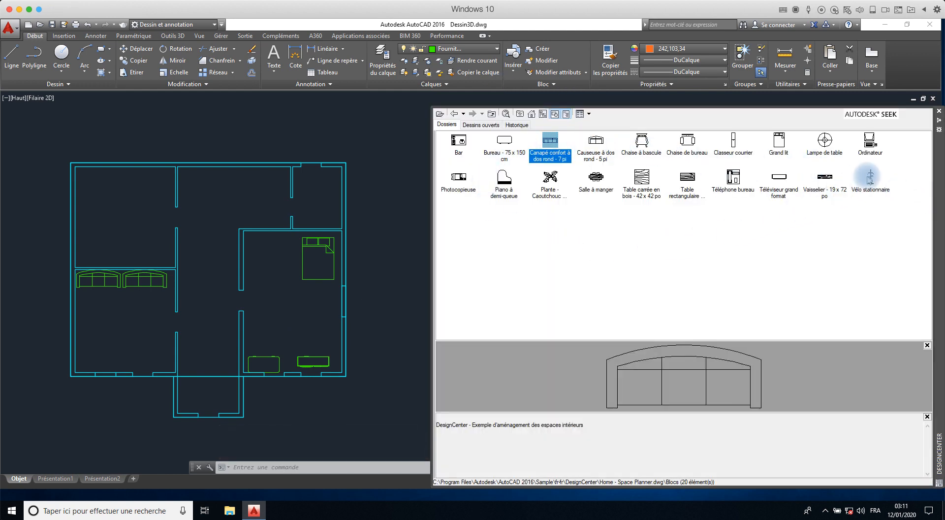
left_click(825, 193)
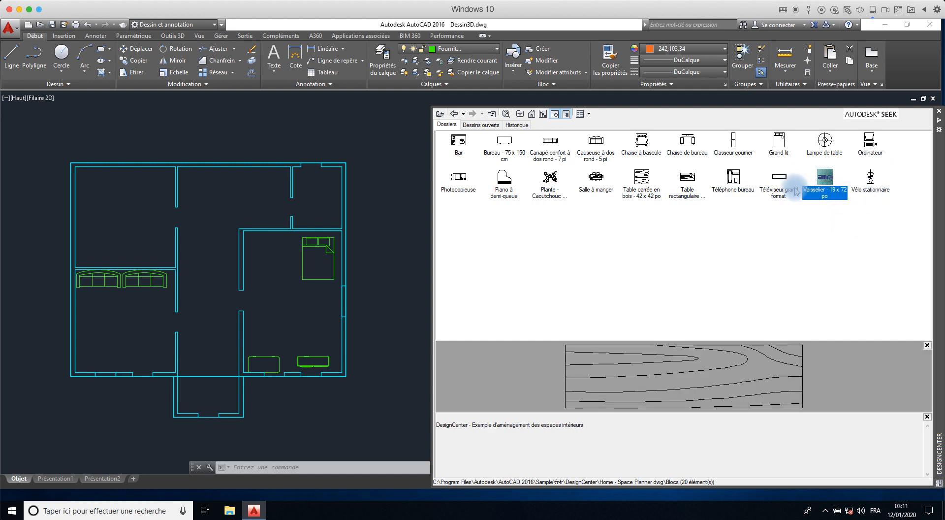
left_click(732, 142)
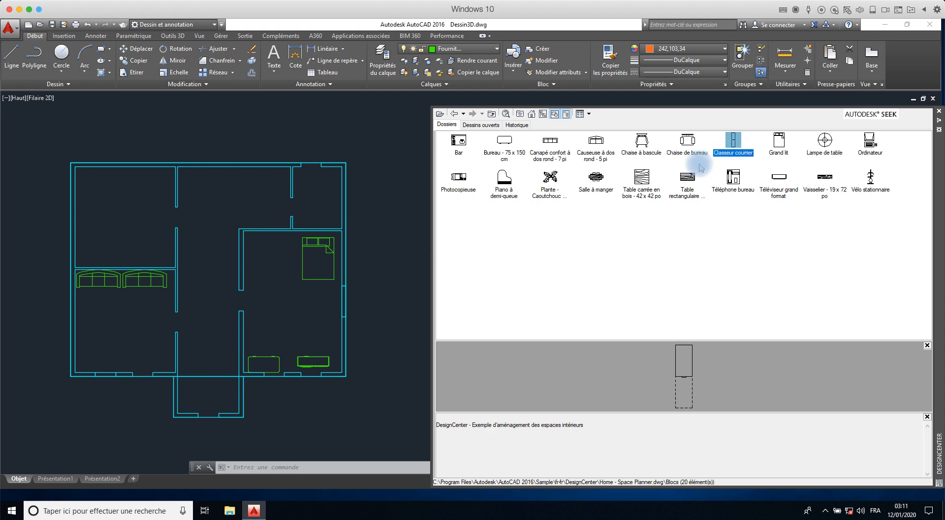
left_click(501, 178)
left_click(460, 180)
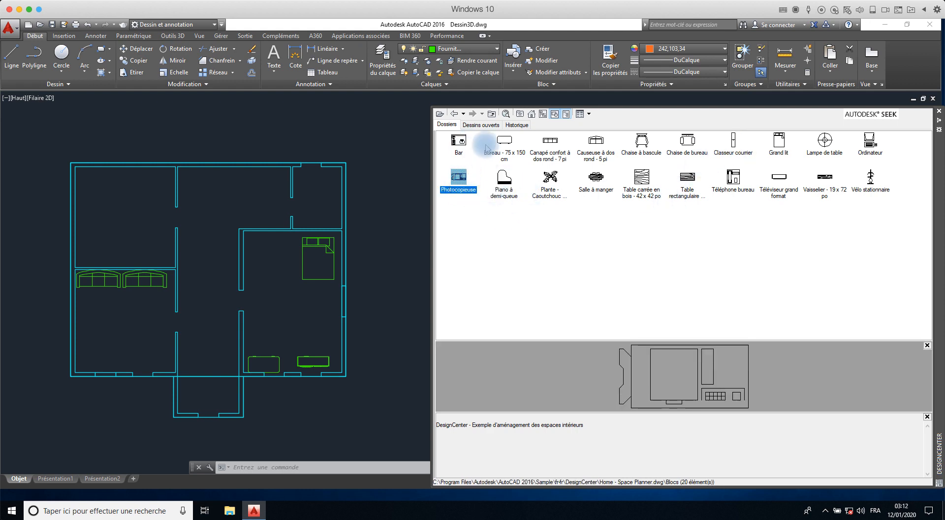
left_click(453, 113)
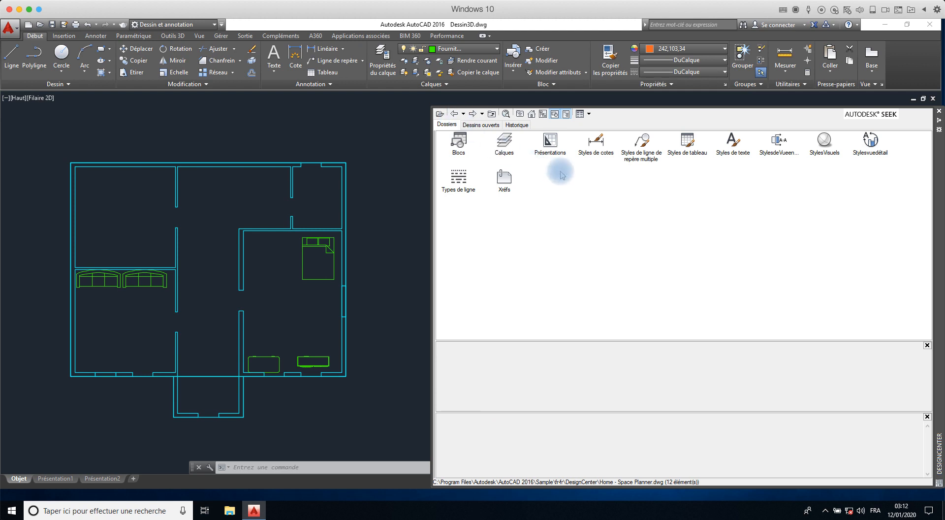
left_click(453, 114)
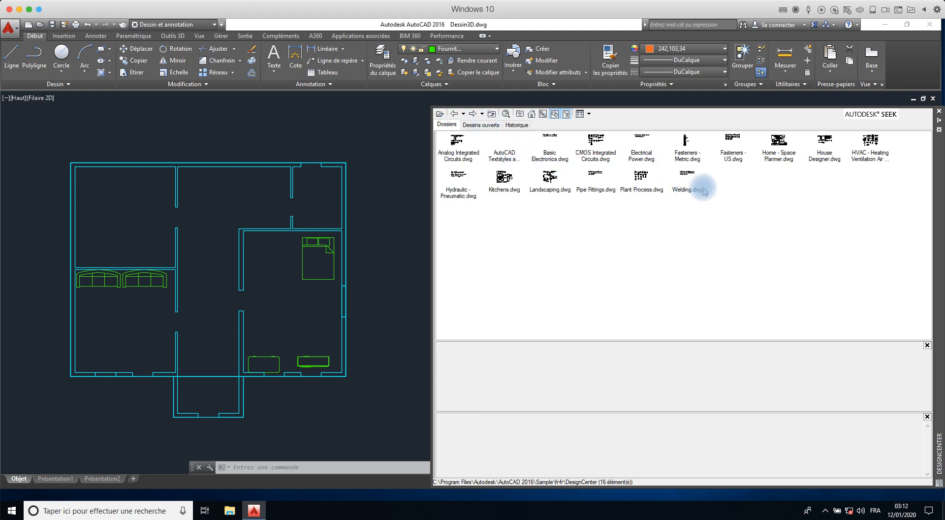
left_click(778, 148)
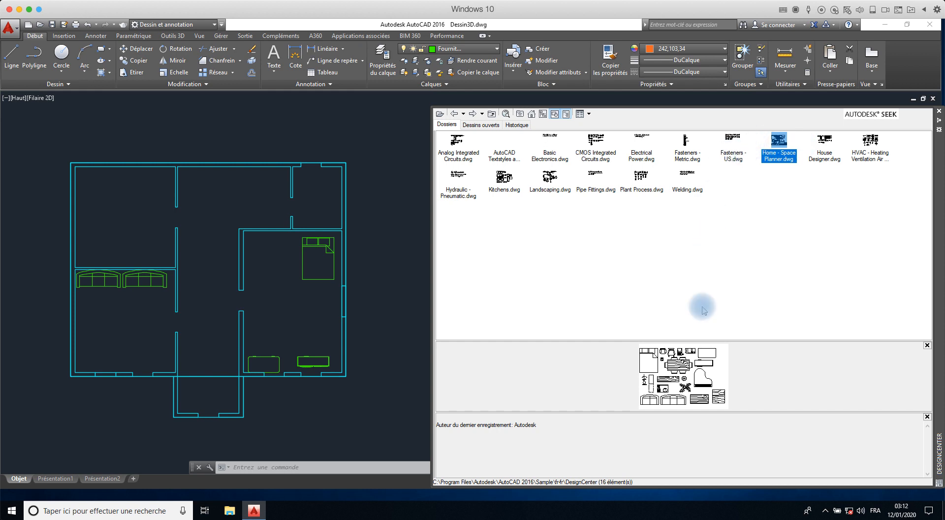
left_click(731, 147)
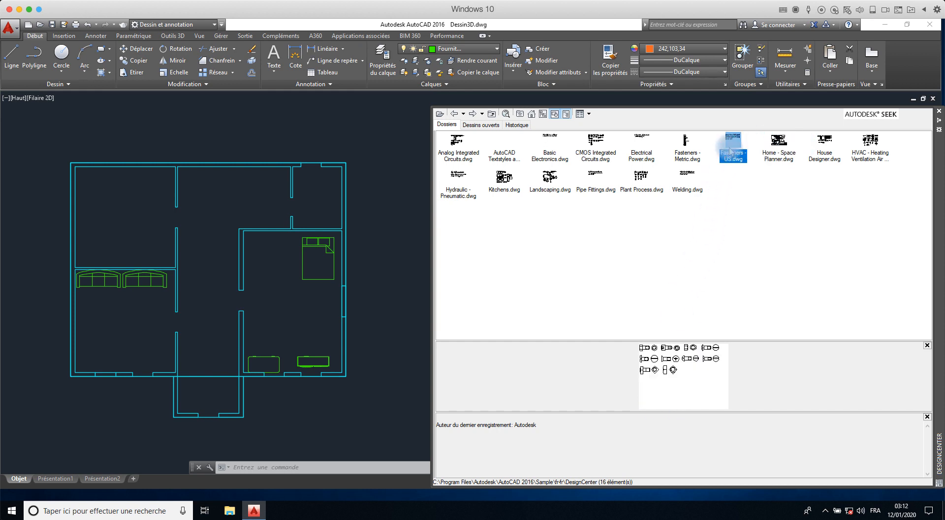
left_click(687, 148)
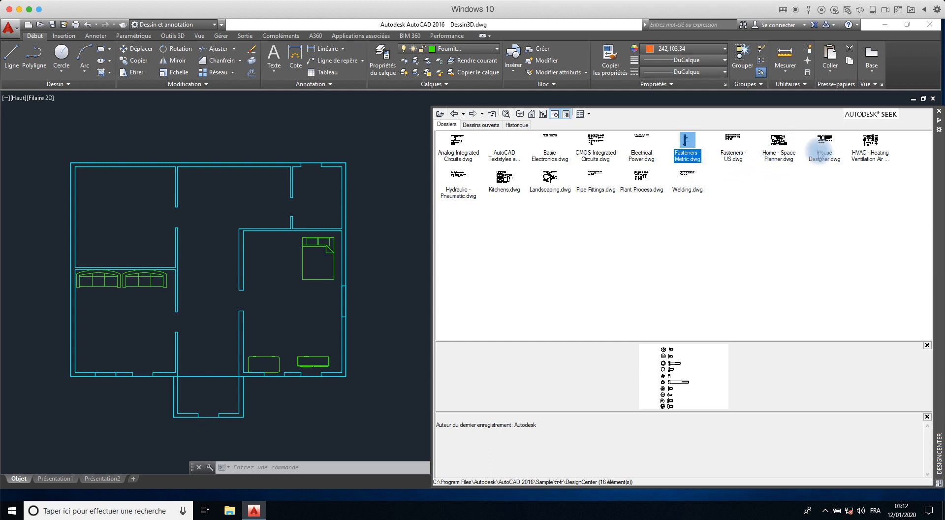
- Open the Blocs collection of House Designer.dwg in DesignCenter
left_click(826, 162)
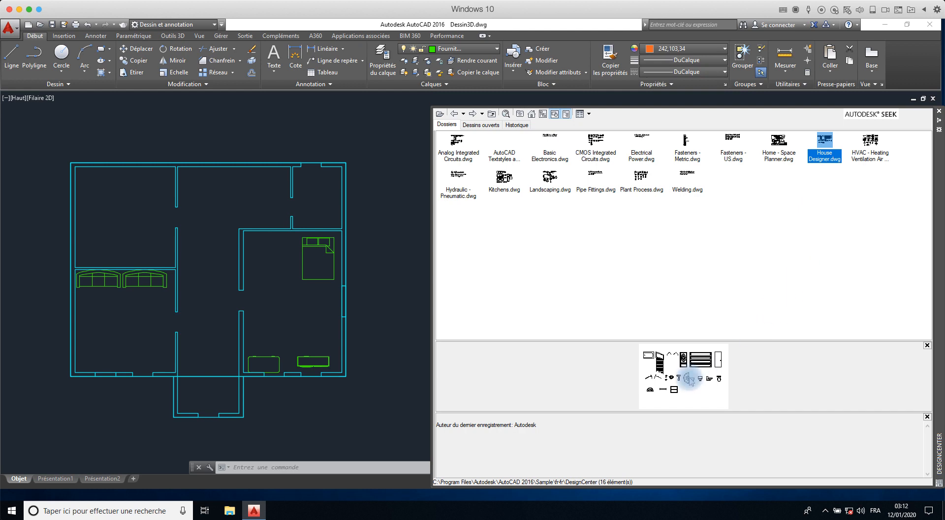
double_click(819, 151)
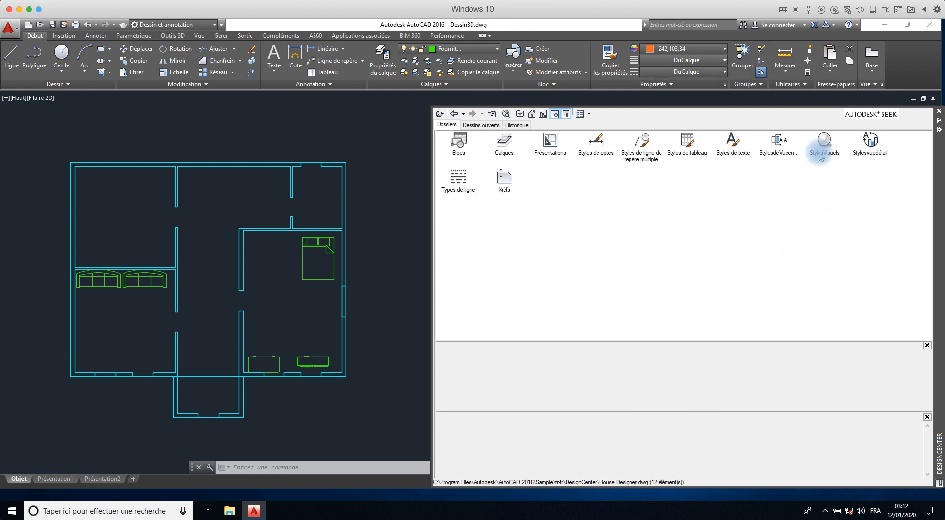
double_click(457, 142)
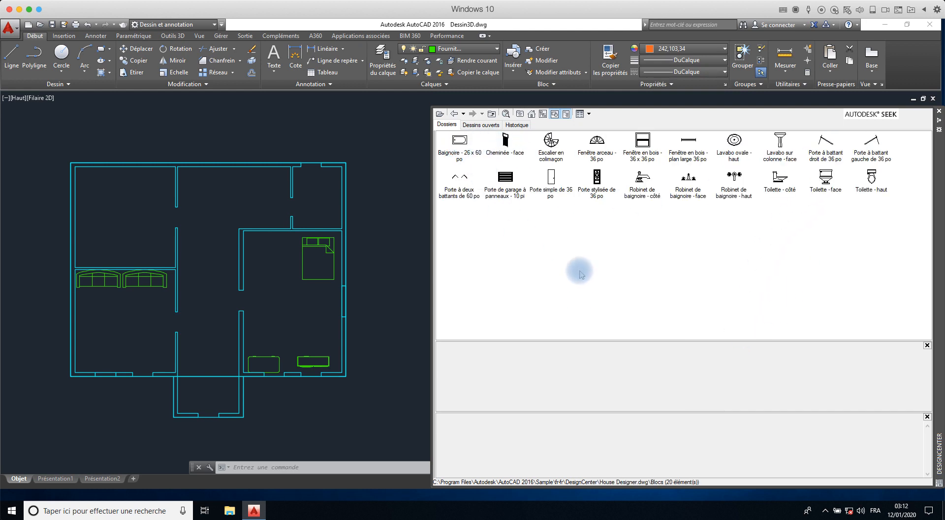
- Insert the Fenêtre en bois - plan large 36 po block and move it by its base grip into the bed's room
left_click(599, 143)
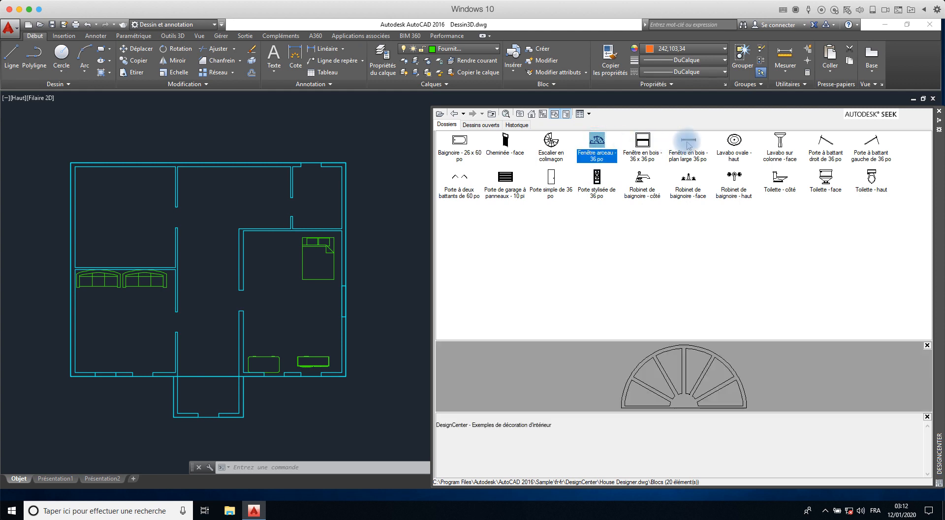
left_click(694, 153)
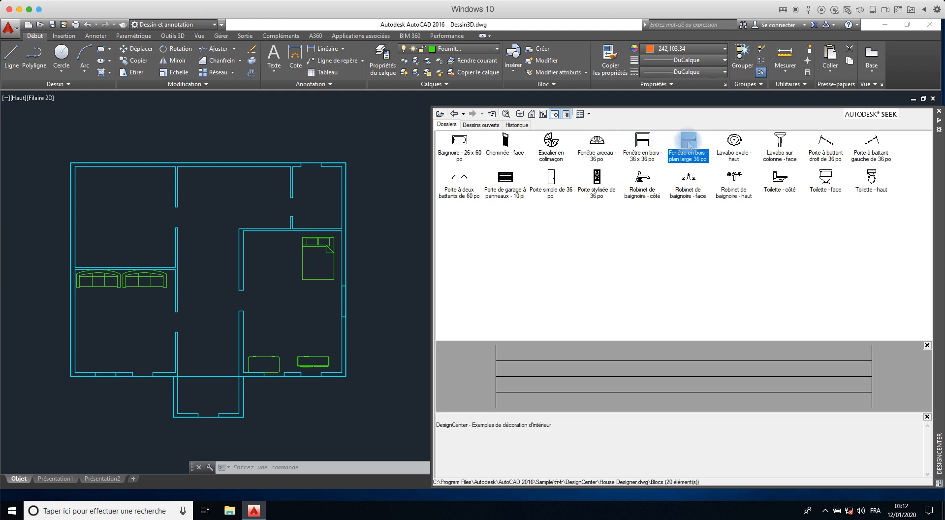
left_click_drag(689, 145, 230, 315)
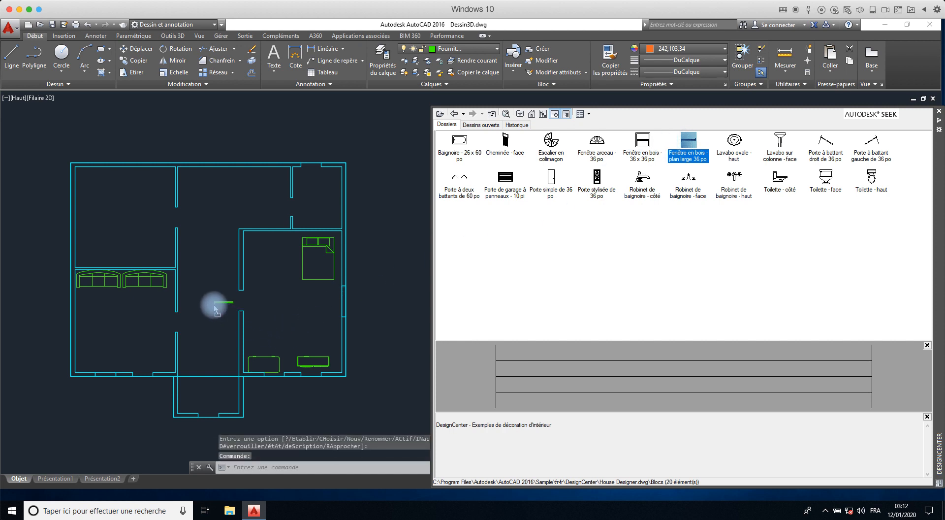
scroll(218, 302, "up", 6)
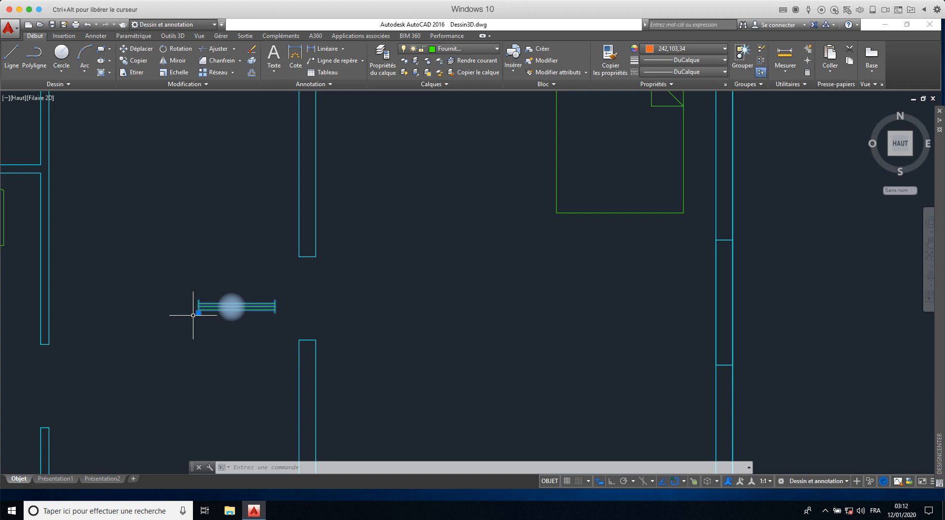
left_click(197, 312)
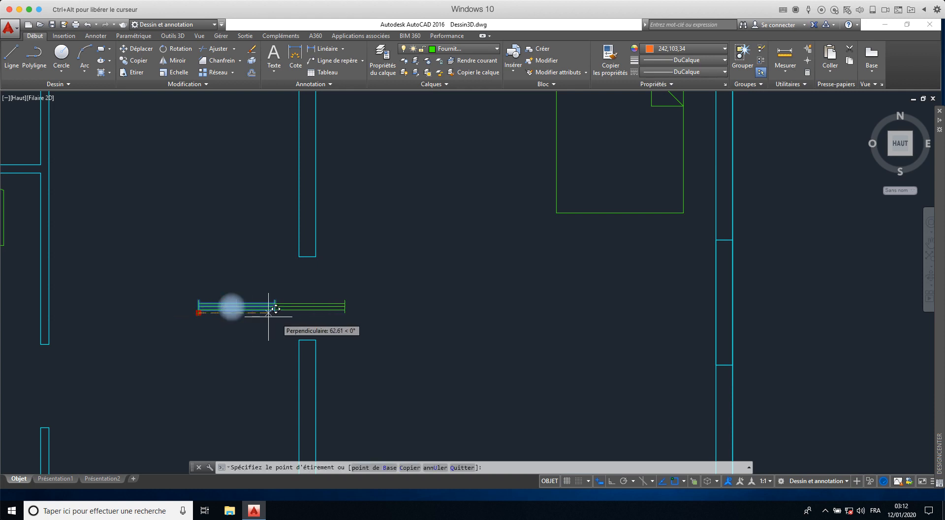
left_click(440, 324)
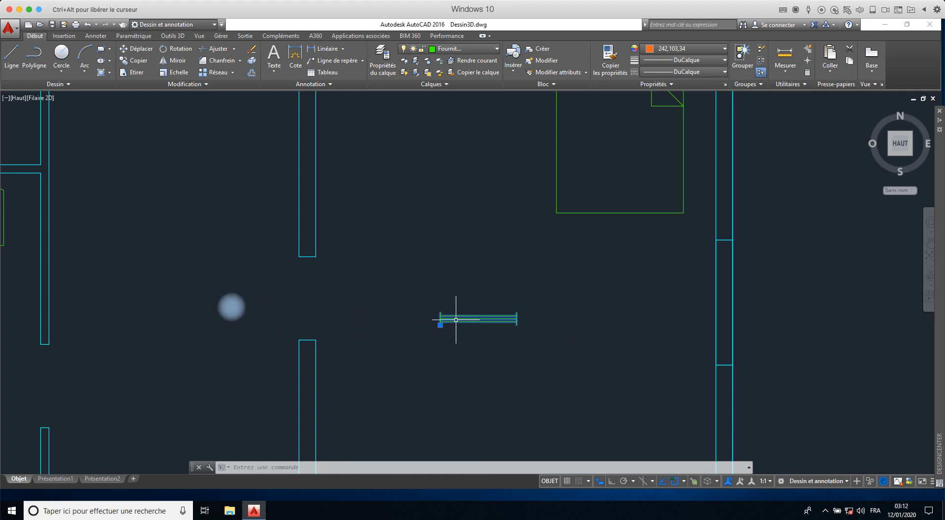
- Open the Fenêtre en bois - plan large 36 po block definition in the block editor
double_click(456, 319)
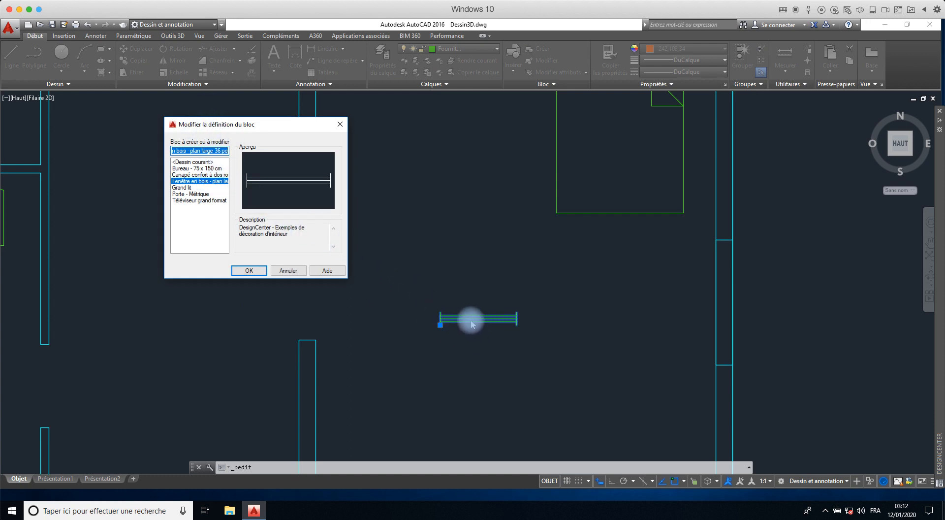
left_click(248, 271)
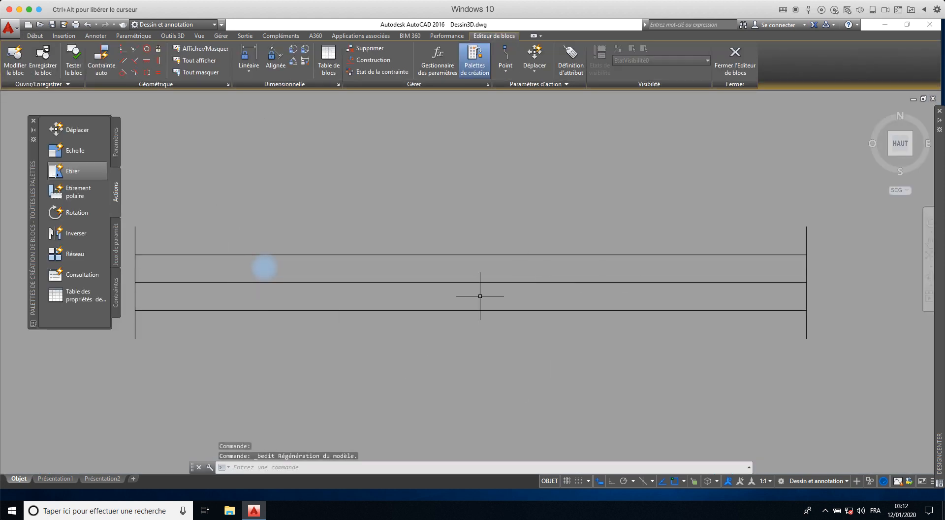
scroll(460, 281, "down", 2)
scroll(460, 281, "up", 2)
scroll(460, 281, "down", 2)
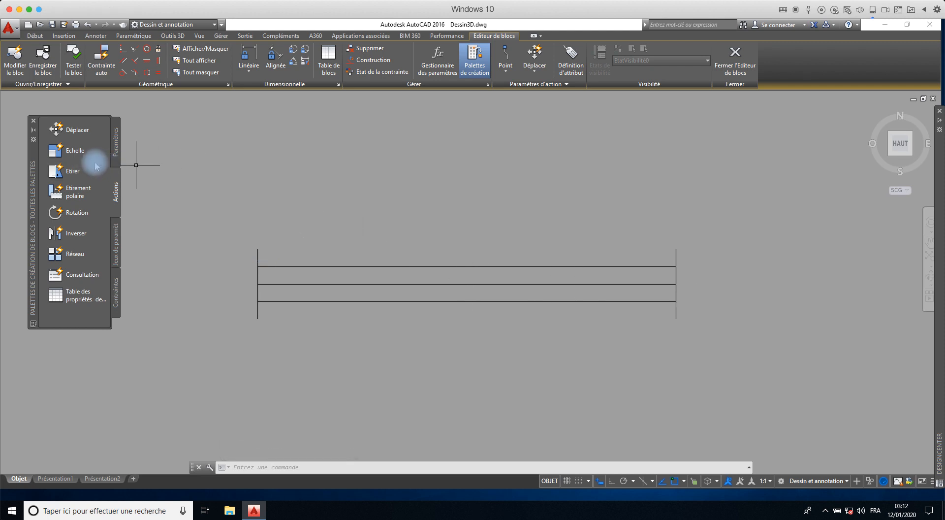
- Add a Linéaire parameter between the two ends of the window's middle line, place its label below the window, and select the parameter
left_click(116, 145)
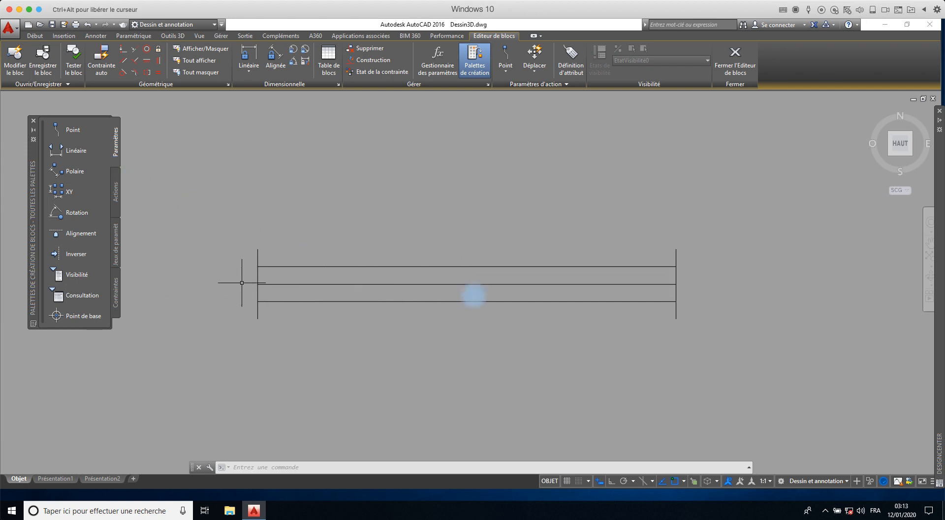
left_click(77, 151)
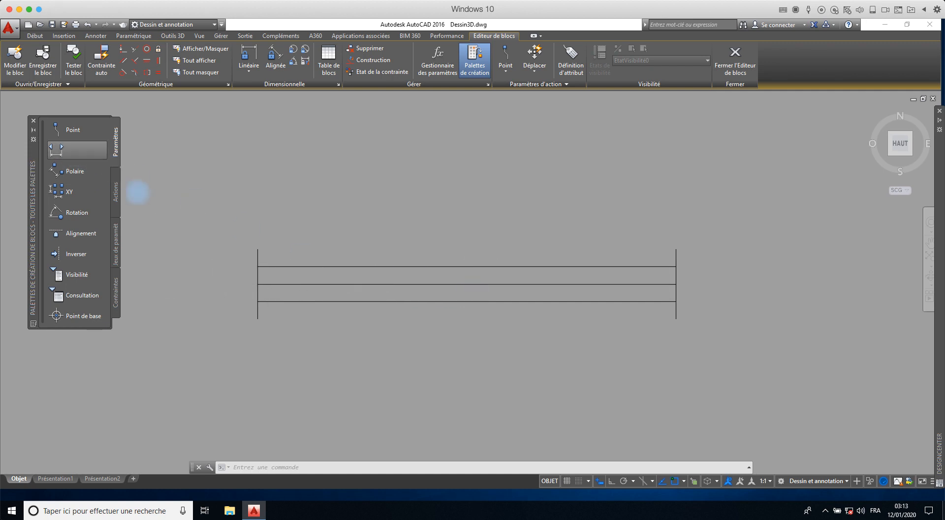
left_click(257, 284)
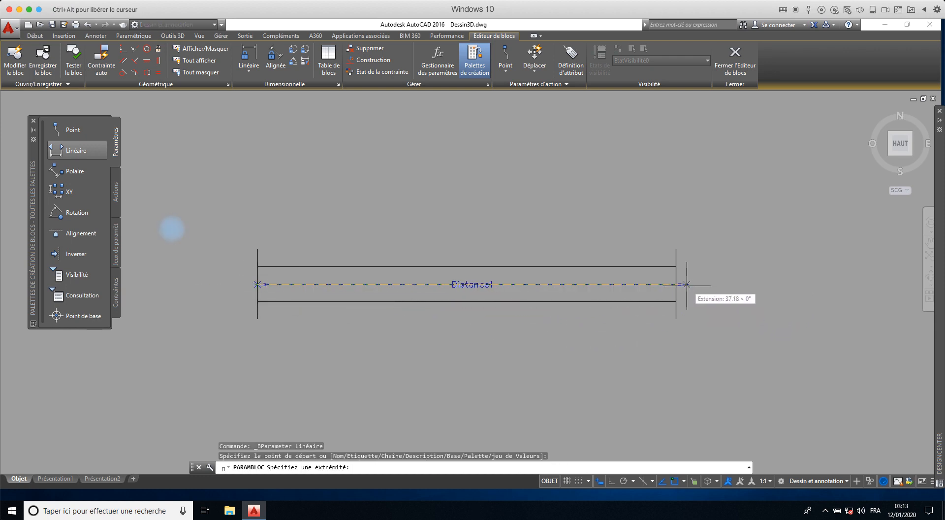
left_click(676, 284)
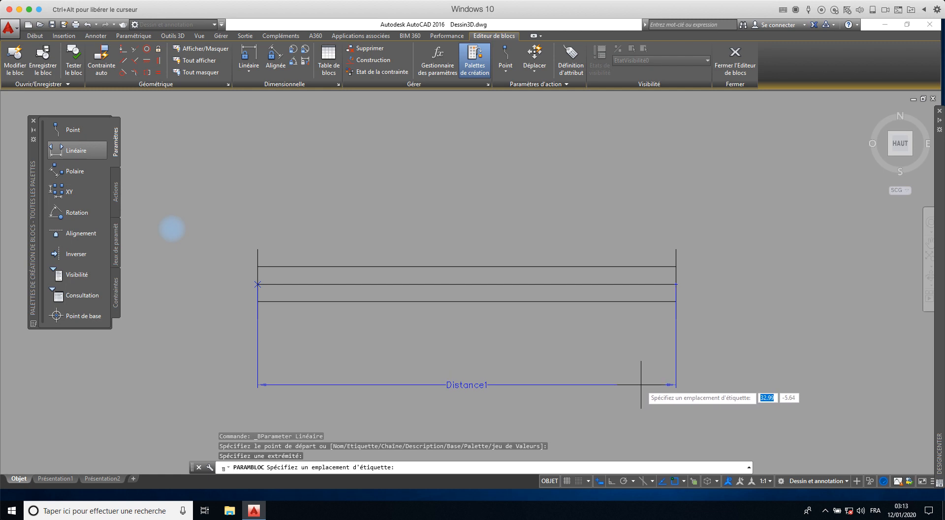
left_click(611, 388)
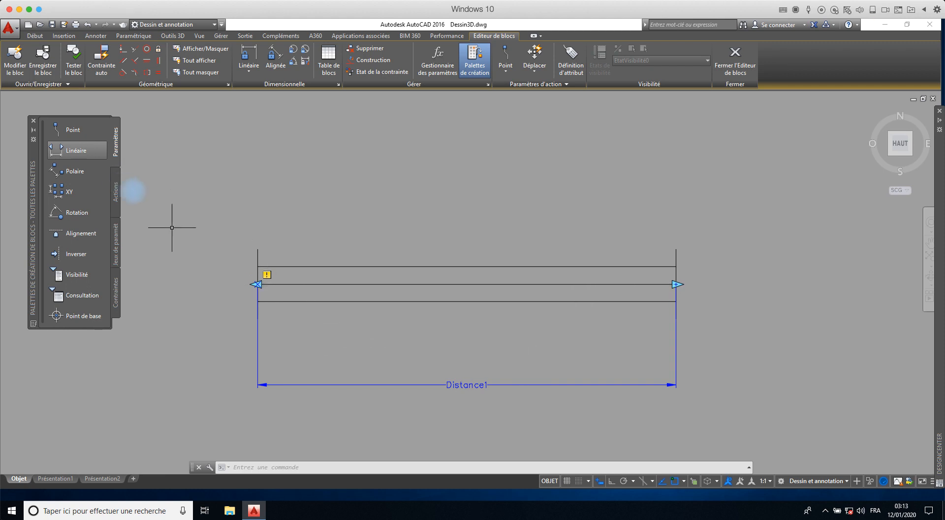
left_click(477, 386)
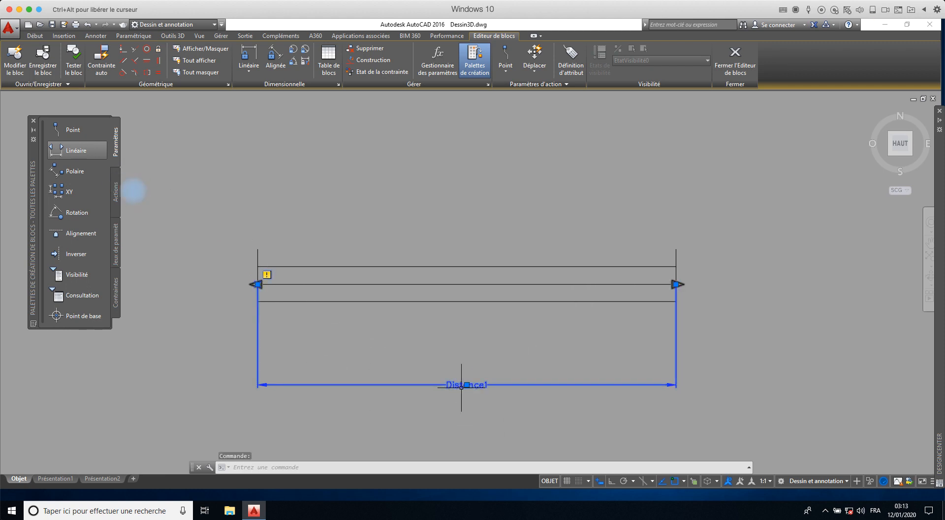
- Rename the linear parameter Distance1 as Echelle de fenetre and set its number of grips to 1
right_click(463, 388)
left_click(490, 370)
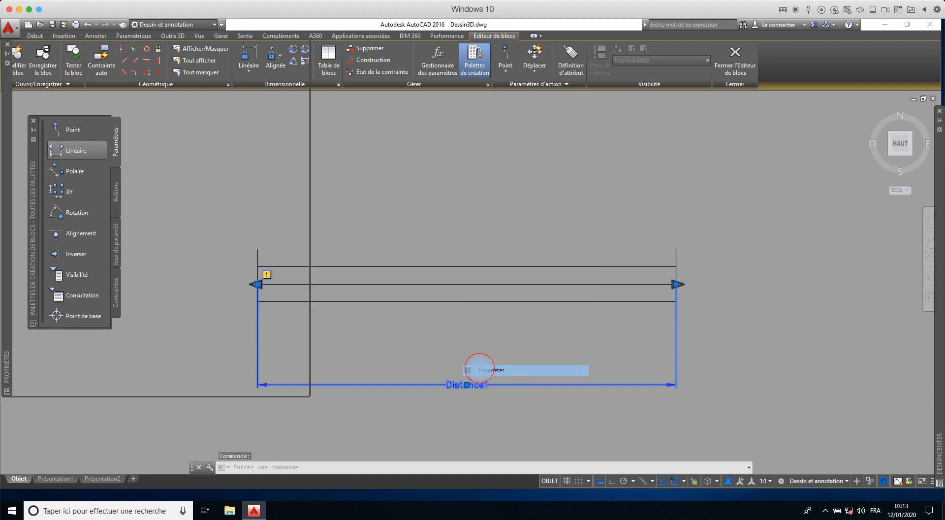
left_click(169, 181)
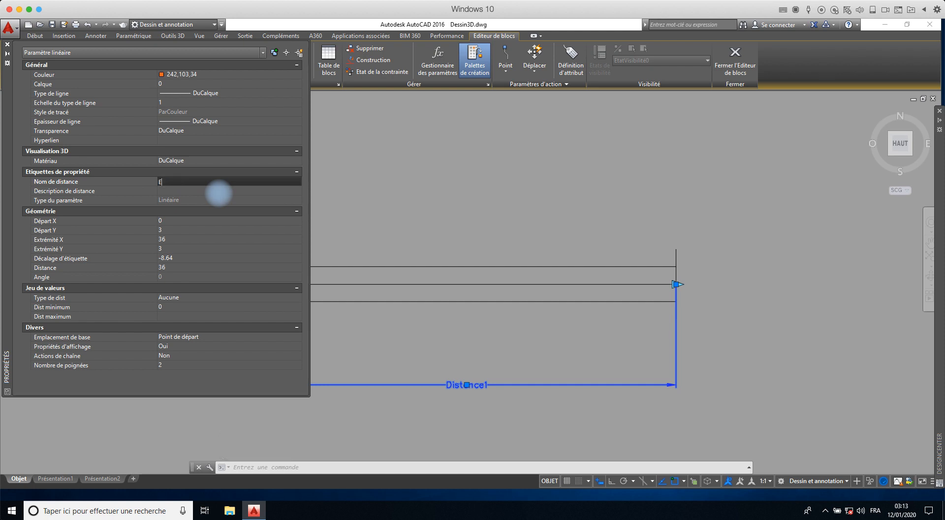
type("Echelle de fenetre")
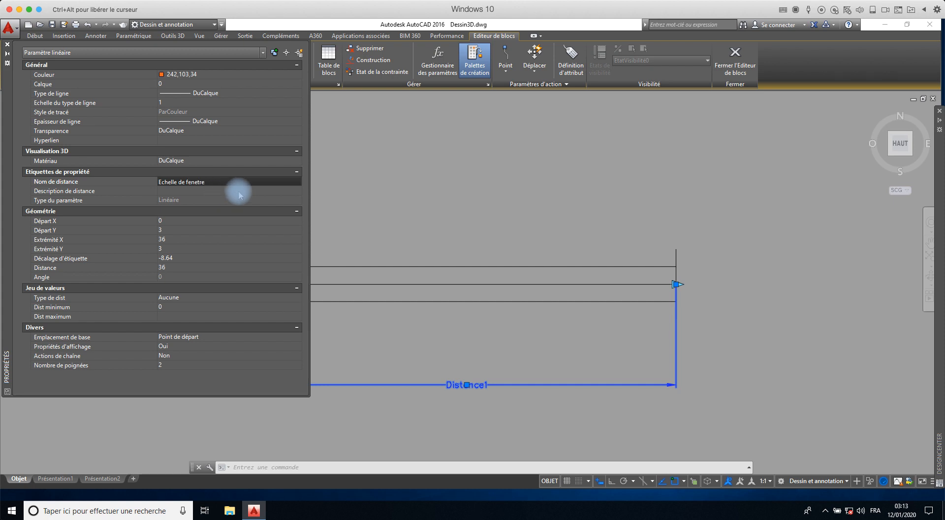
left_click(169, 364)
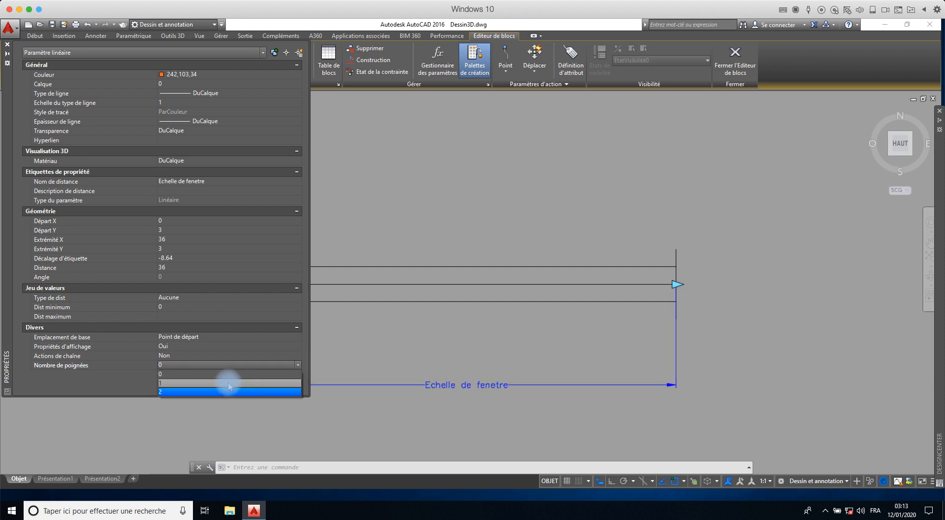
left_click(227, 383)
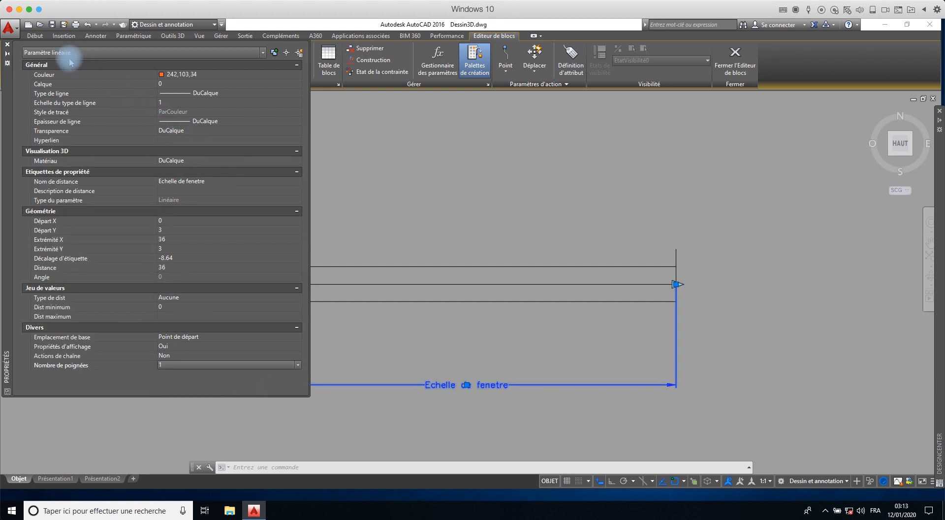
left_click(7, 44)
left_click(185, 232)
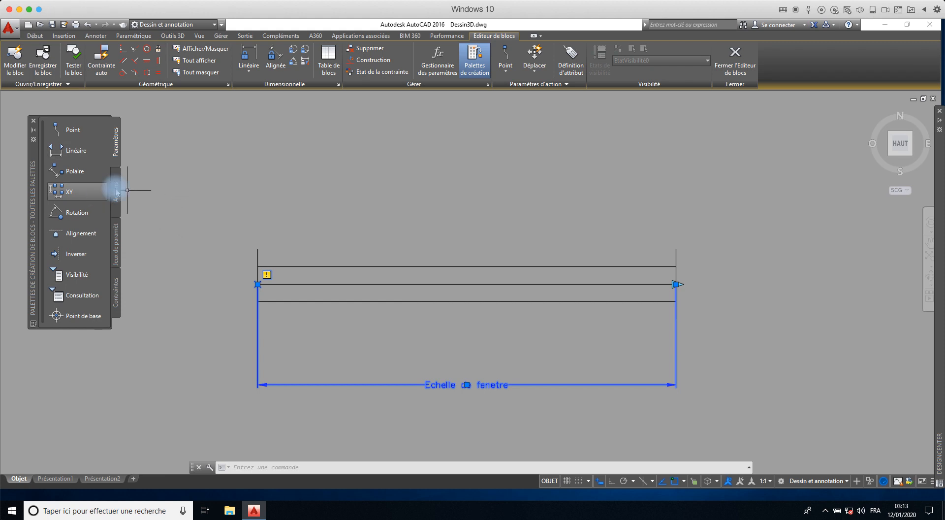
- Add an Echelle action to the Echelle de fenetre parameter with all objects selected, and place its icon below the parameter label
left_click(116, 191)
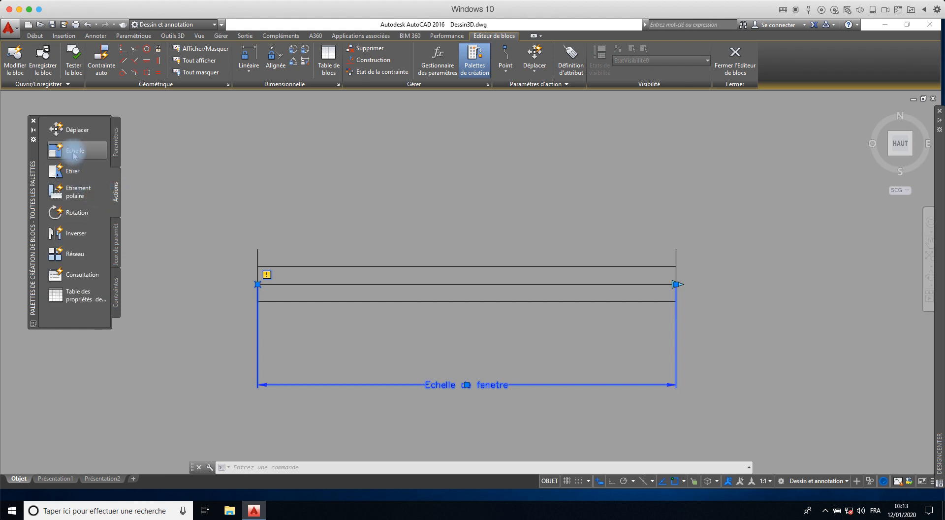
left_click(74, 151)
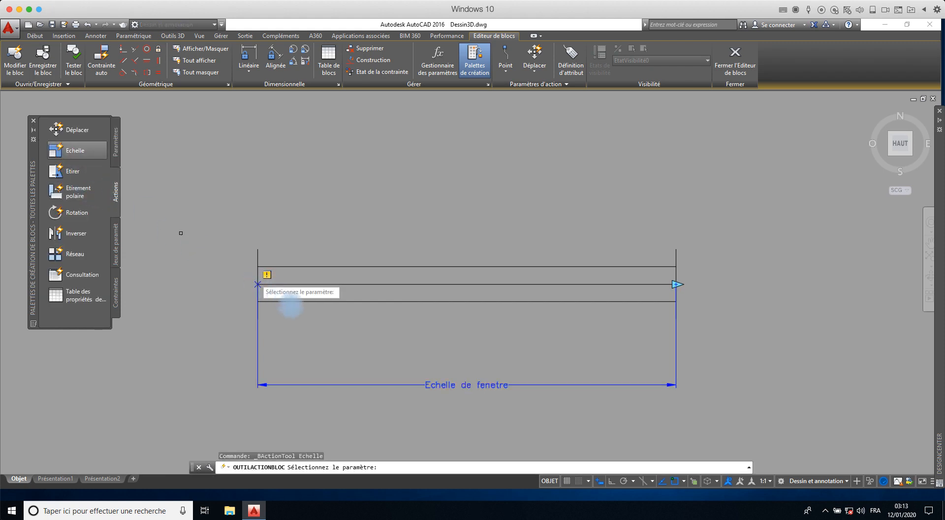
left_click(483, 385)
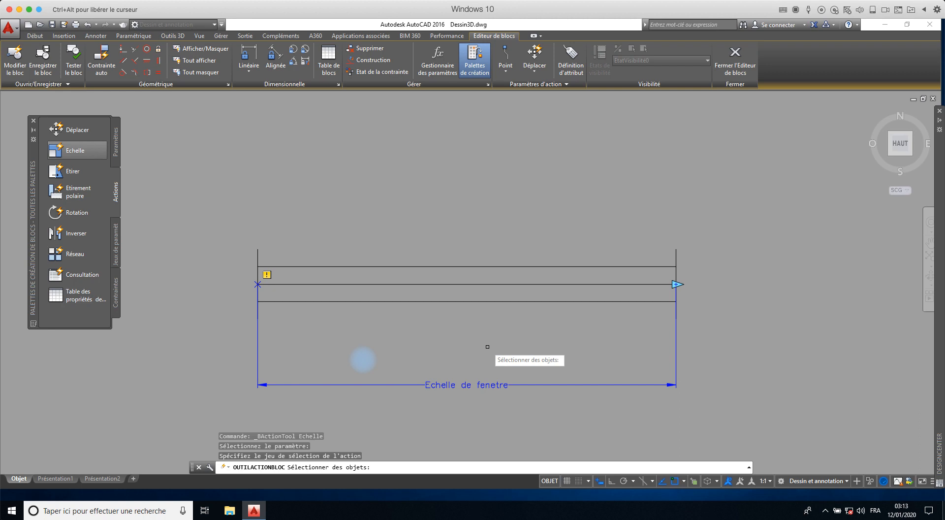
type("tout")
right_click(487, 346)
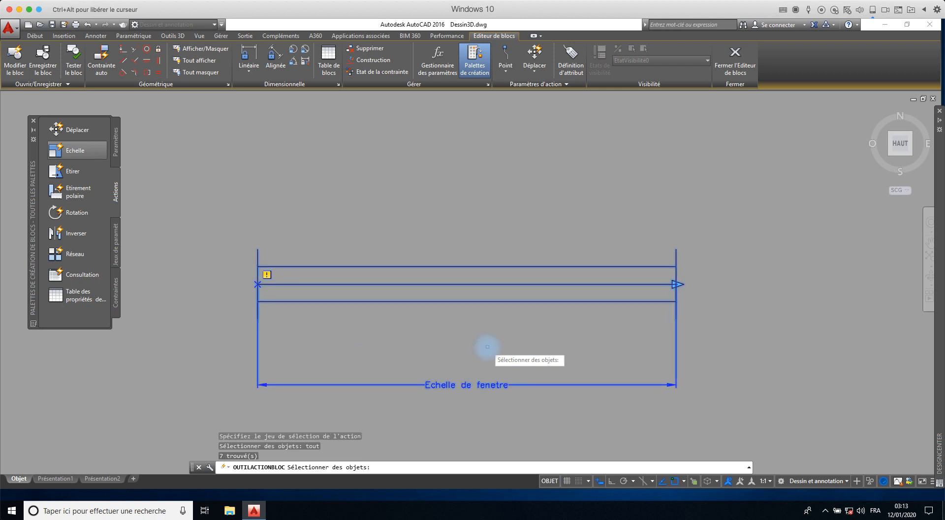
key("Return")
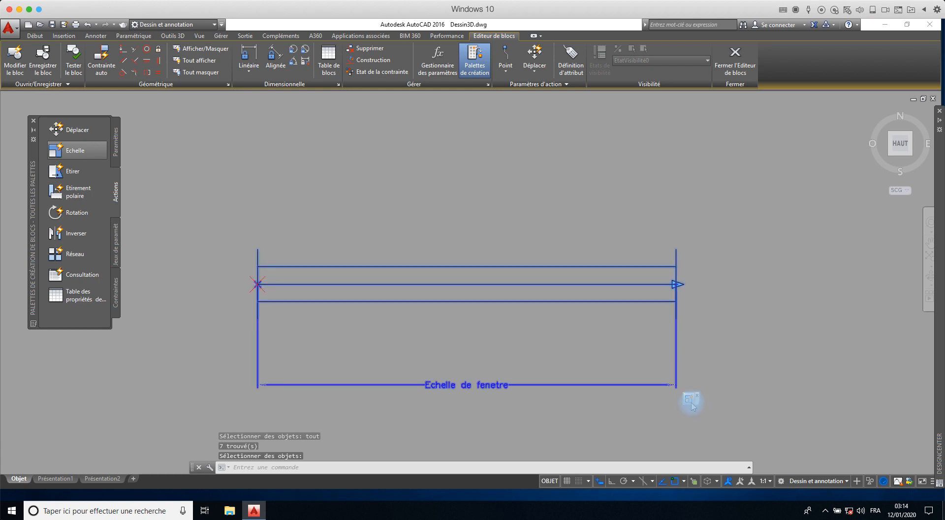
left_click_drag(682, 407, 523, 413)
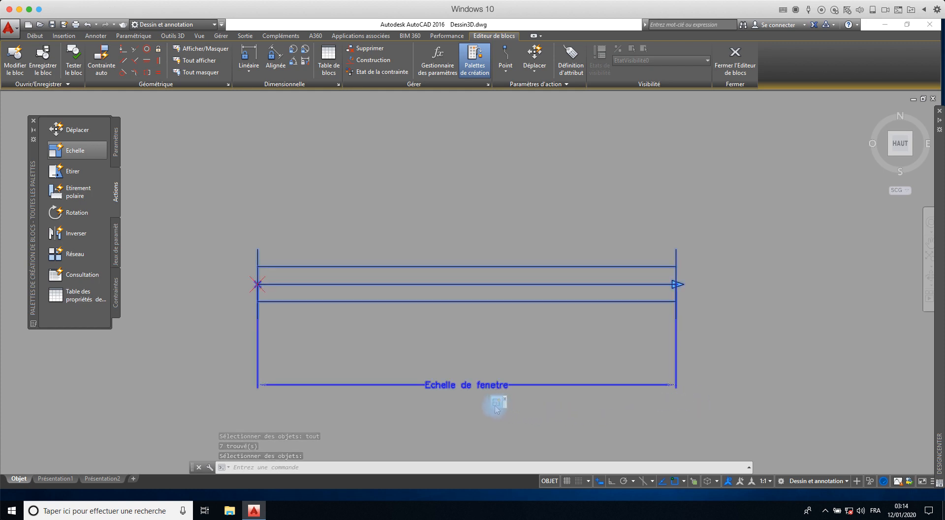
left_click(583, 341)
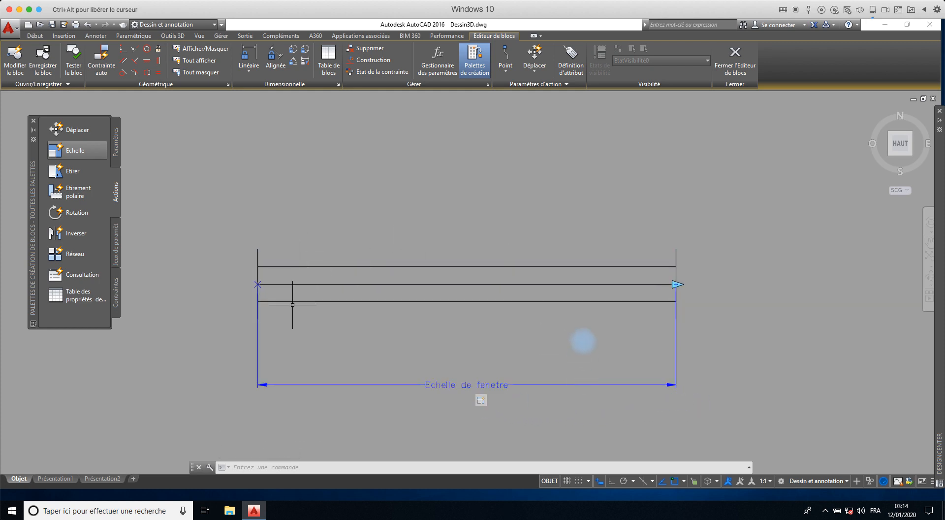
- Close the block editor, saving the changes to Fenêtre en bois - plan large 36 po
left_click(478, 466)
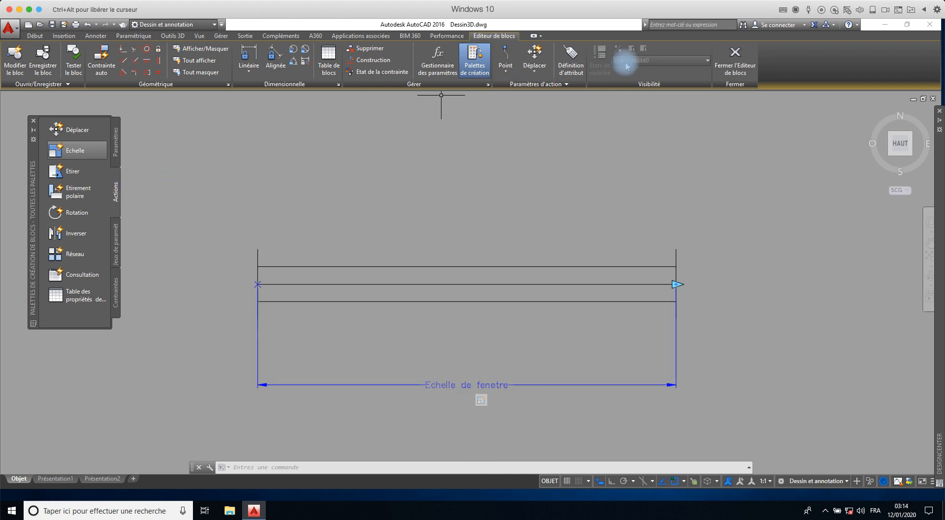
left_click(734, 59)
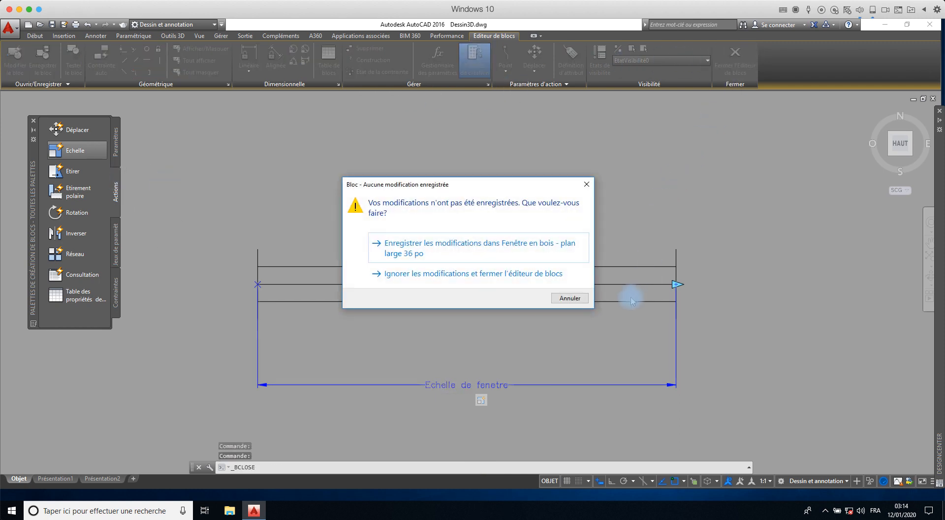
left_click(426, 249)
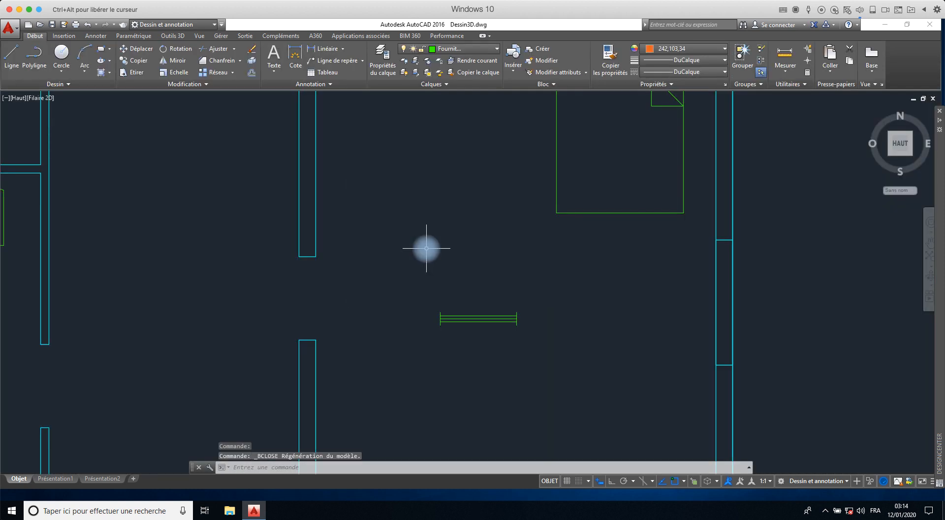
- Test the window block's scale grip by enlarging the window across the room and shrinking it again
left_click(485, 320)
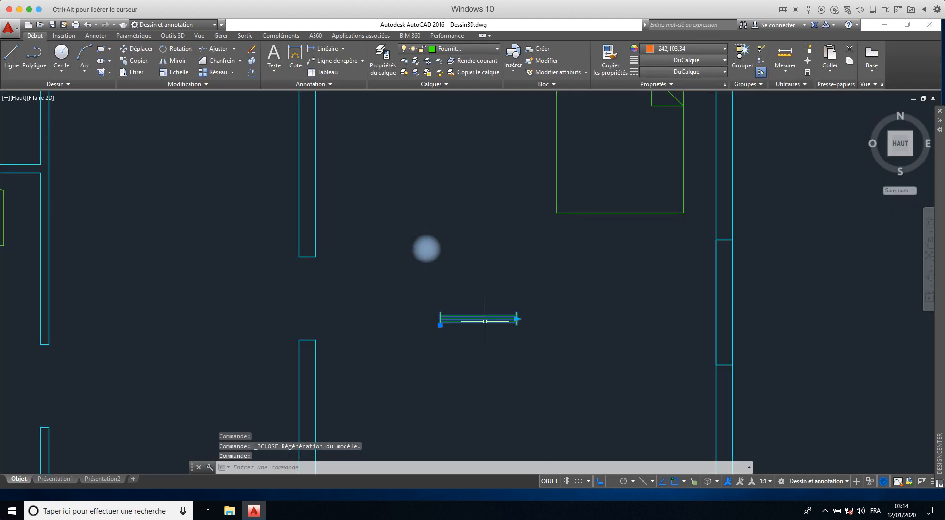
left_click(516, 319)
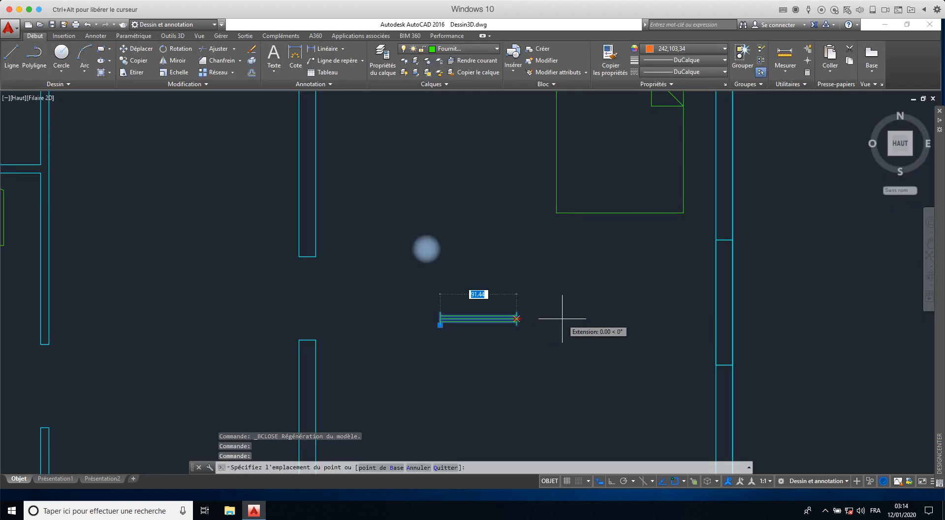
left_click(649, 321)
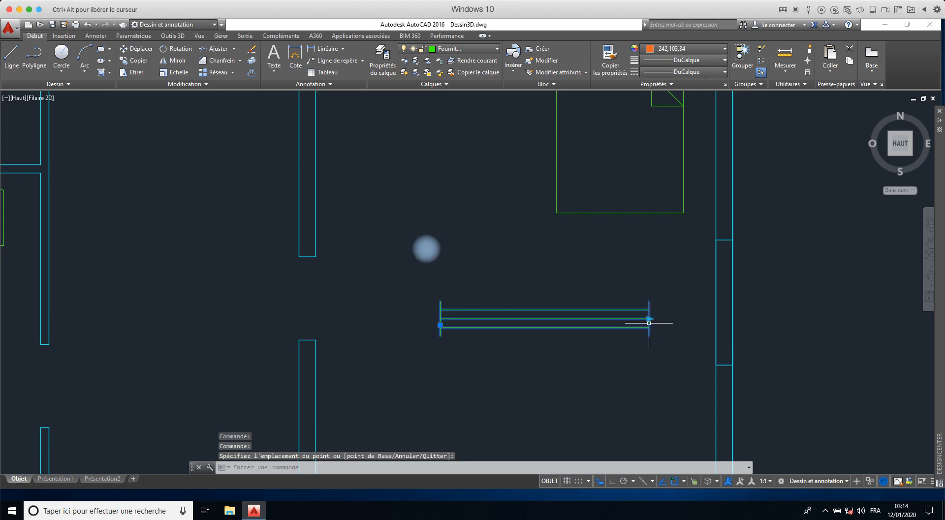
left_click(648, 319)
left_click(648, 318)
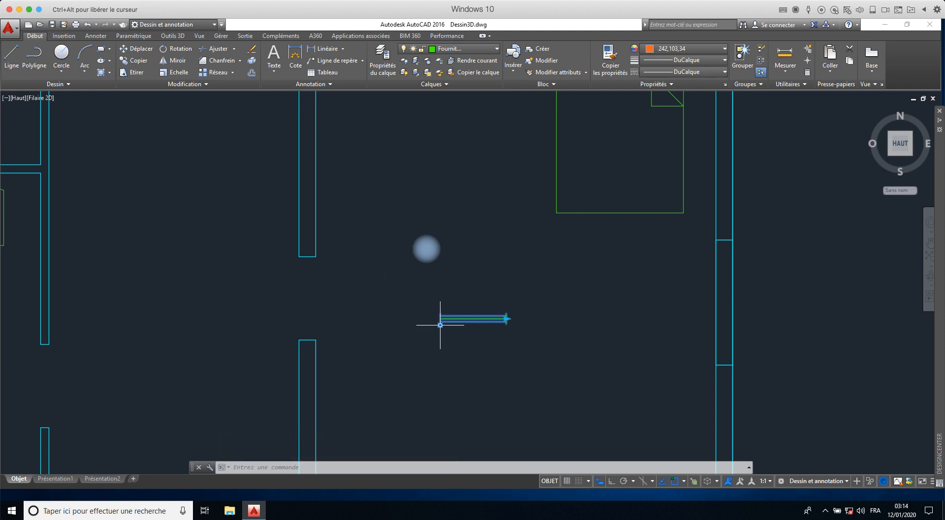
- Move the window by its base grip to the left side of the wall opening below the dresser
left_click(440, 325)
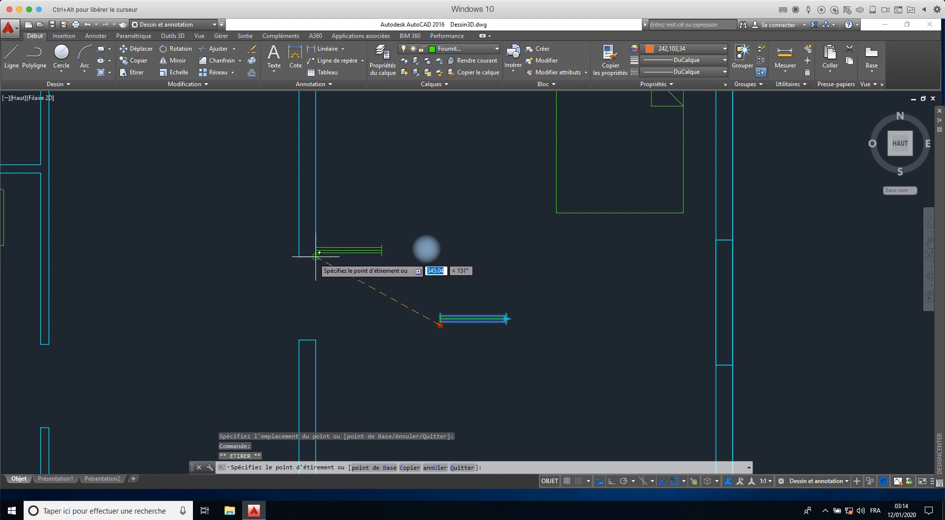
scroll(325, 268, "down", 5)
scroll(325, 271, "up", 3)
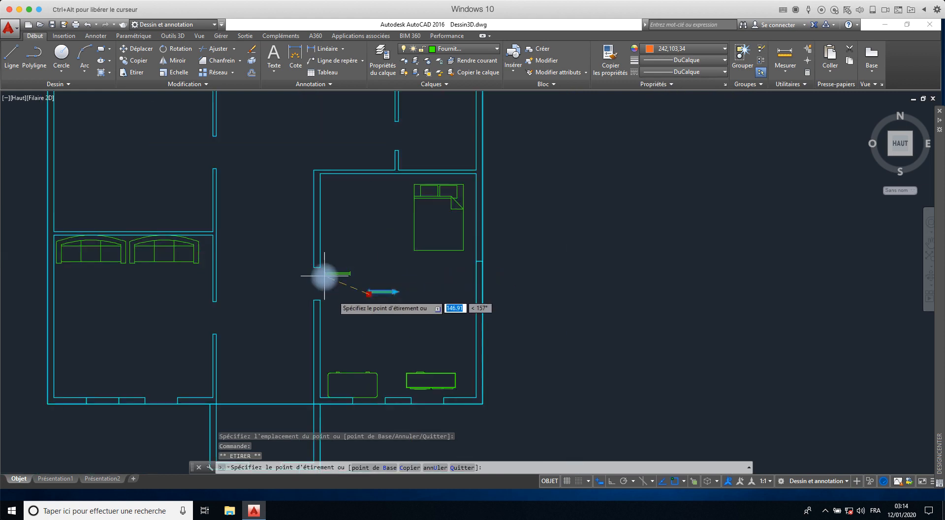
scroll(324, 277, "up", 6)
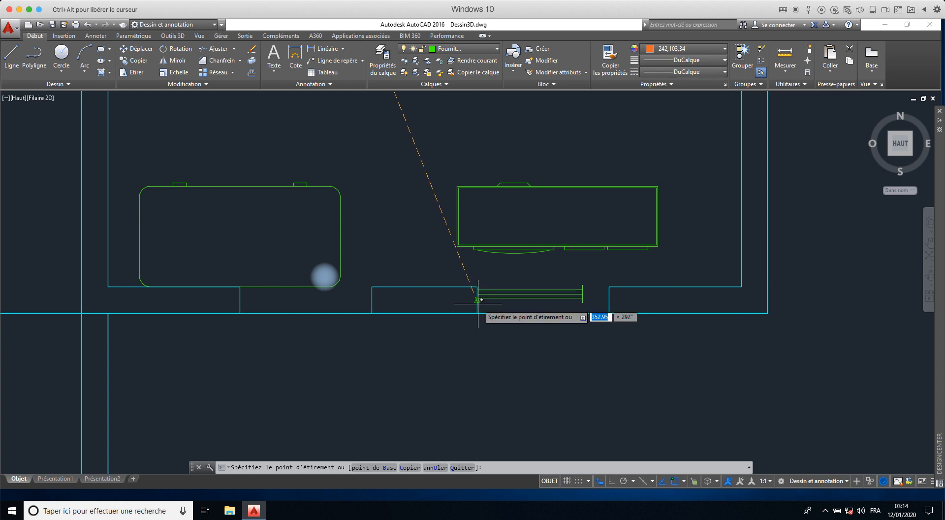
left_click(478, 301)
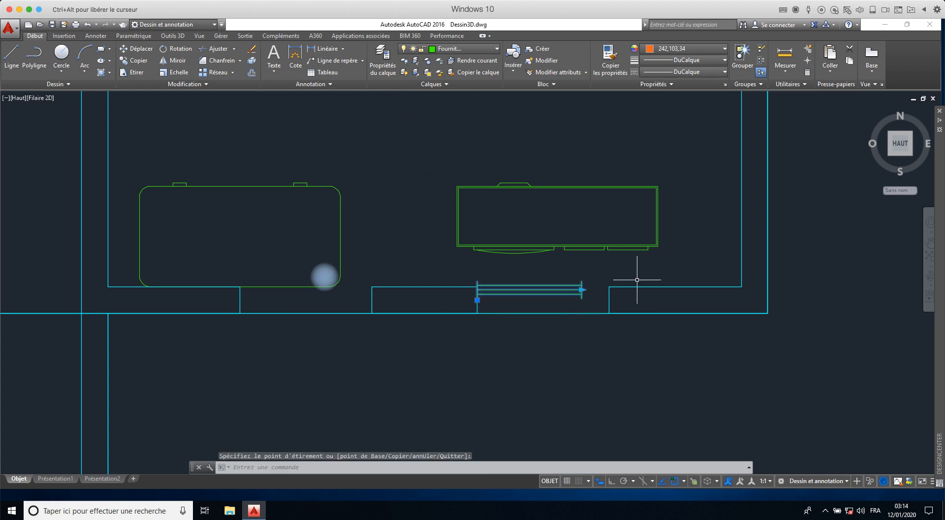
- Scale the window to the full width of the opening and move its base point to the outer wall line
left_click(581, 290)
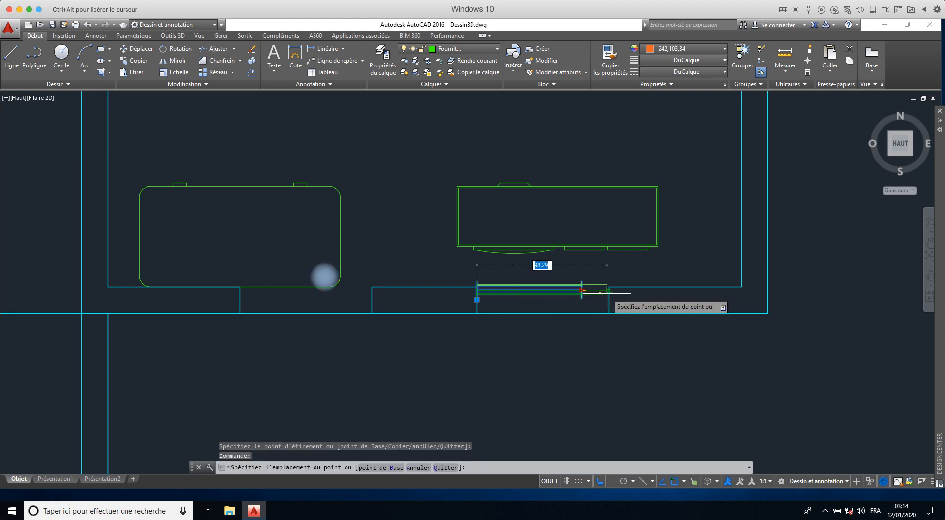
left_click(607, 293)
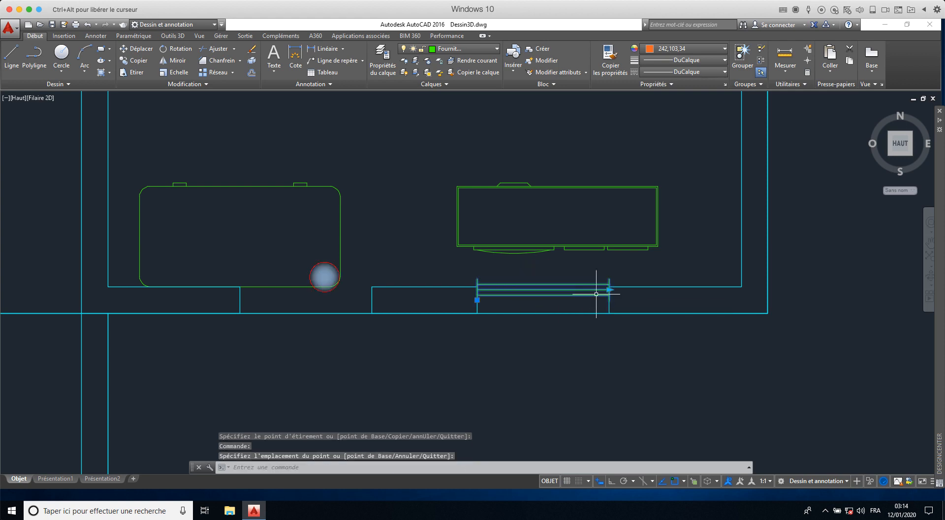
left_click(477, 300)
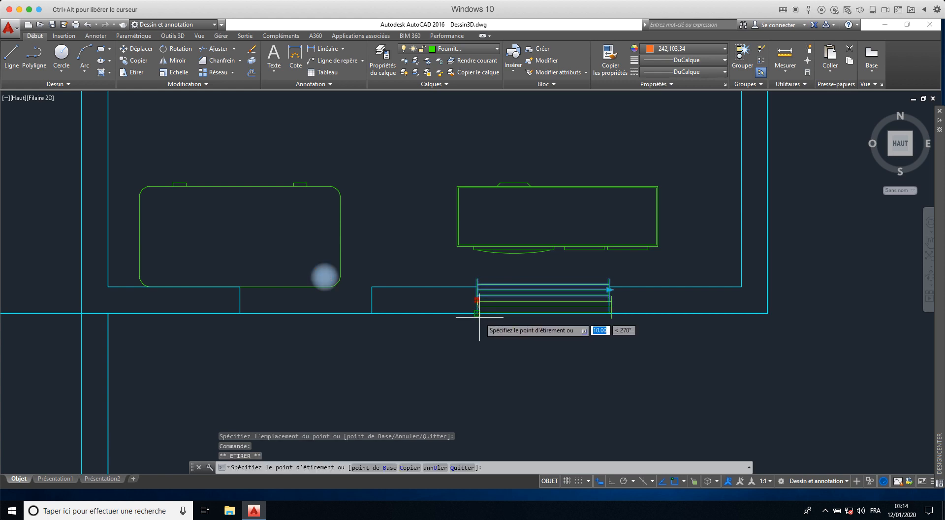
left_click(477, 313)
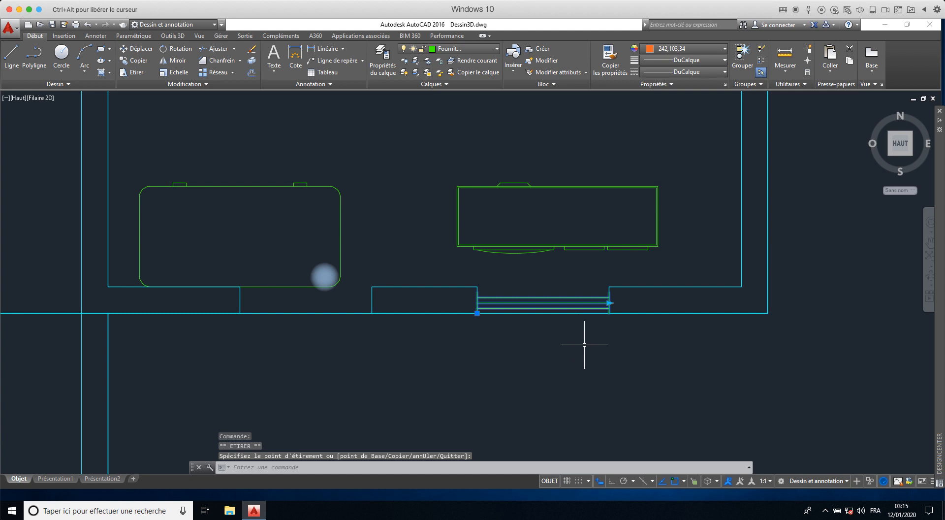
key("ctrl+z")
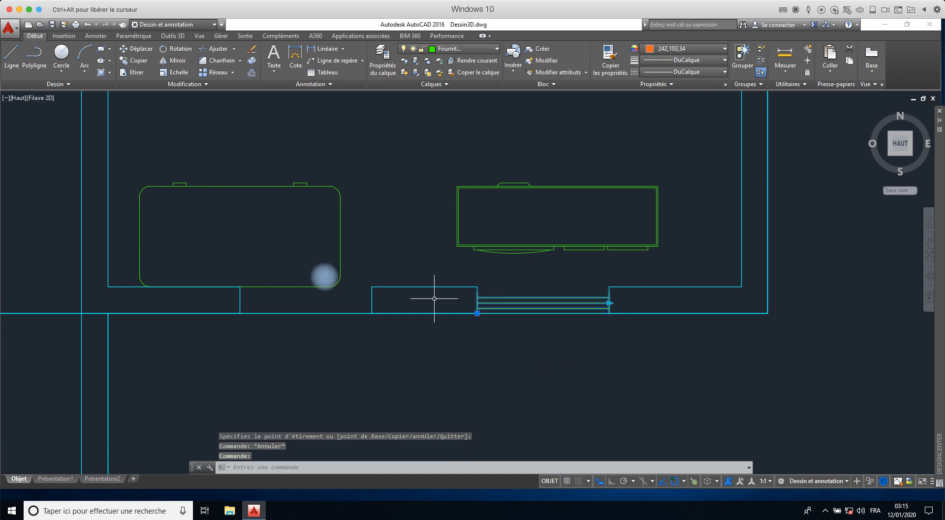
- Copy the window from its base corner into the neighbouring opening below the desk and both lower-wall openings of the sofa room
left_click(134, 60)
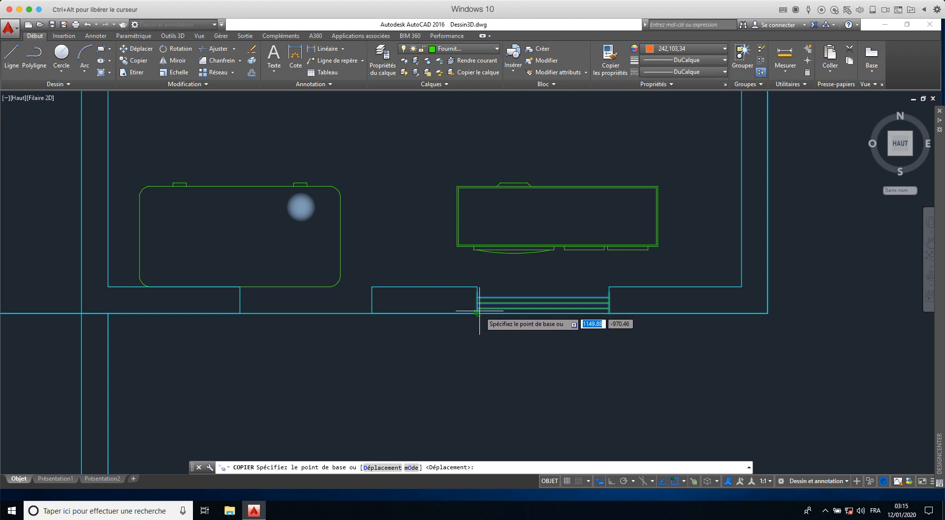
left_click(477, 312)
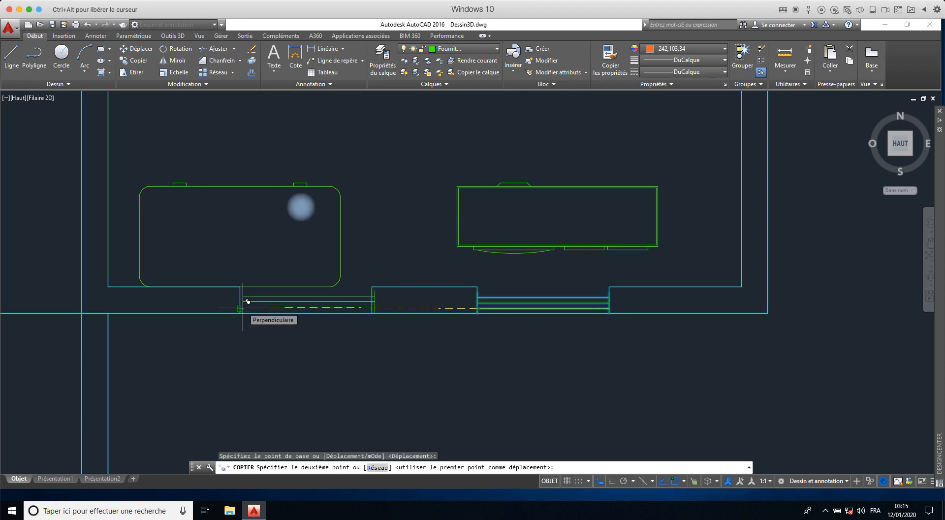
left_click(248, 302)
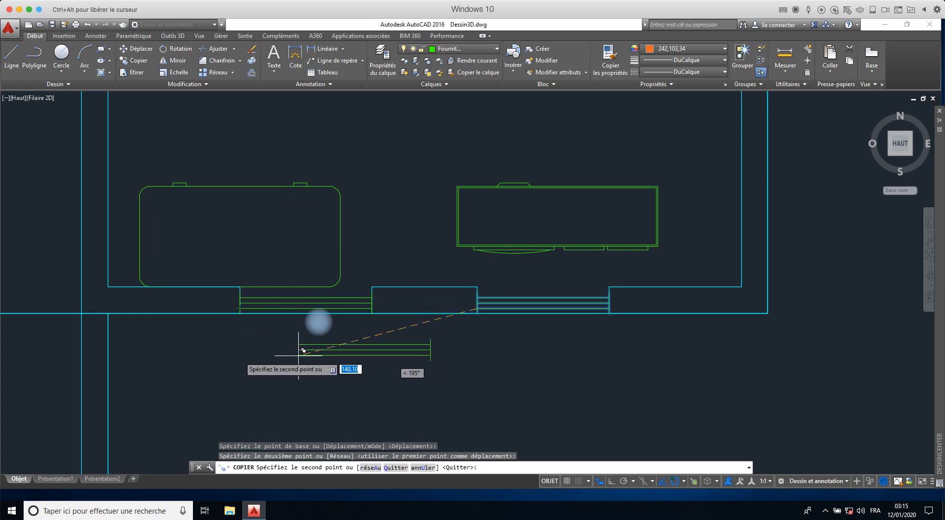
scroll(170, 320, "down", 4)
middle_click_drag(170, 319, 609, 285)
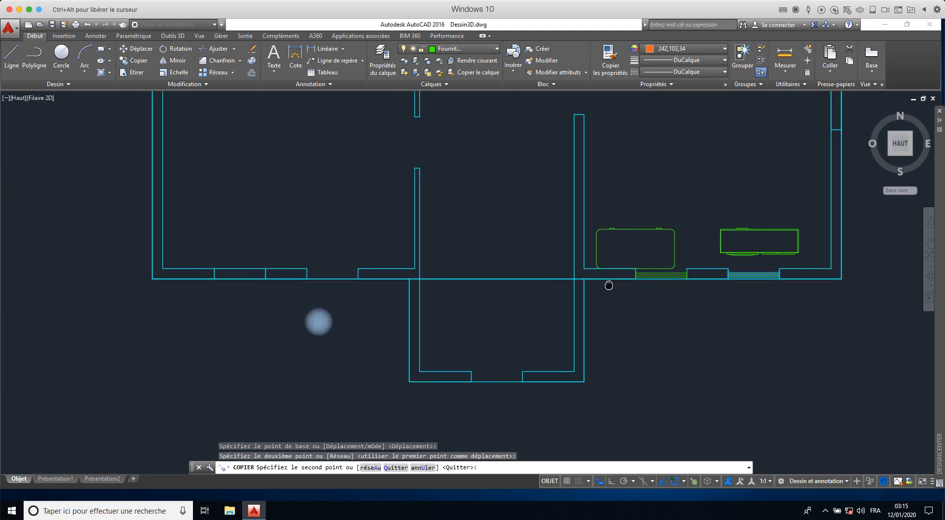
left_click(309, 275)
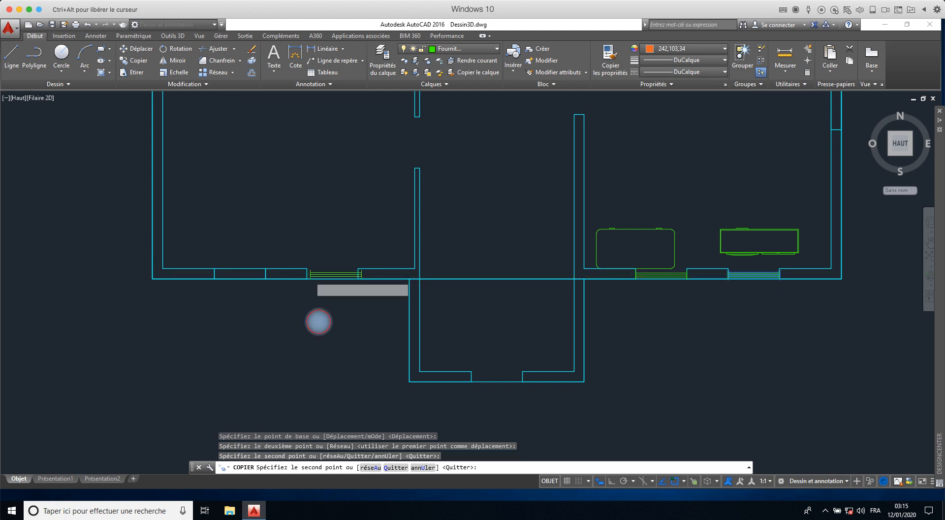
left_click(206, 269)
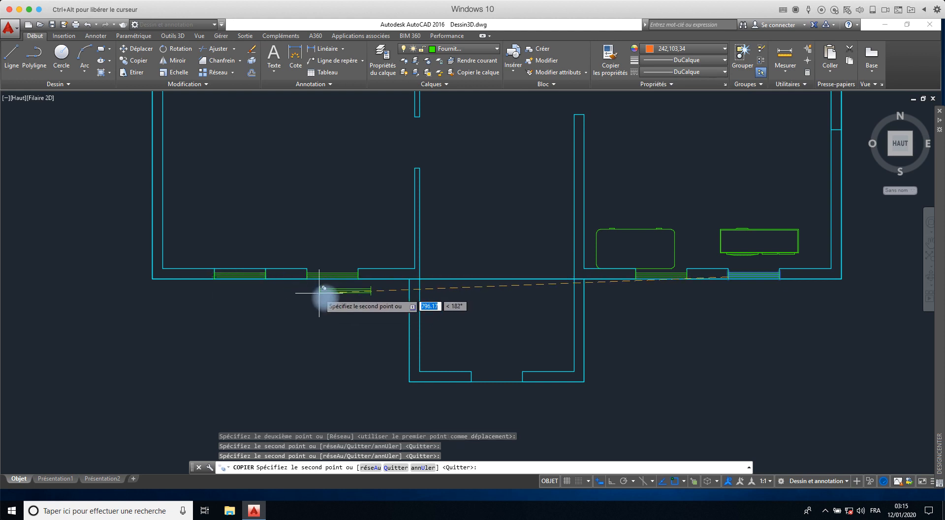
- Place another window copy in the outer wall opening of the small upper-right room and end the Copy command
scroll(319, 292, "down", 5)
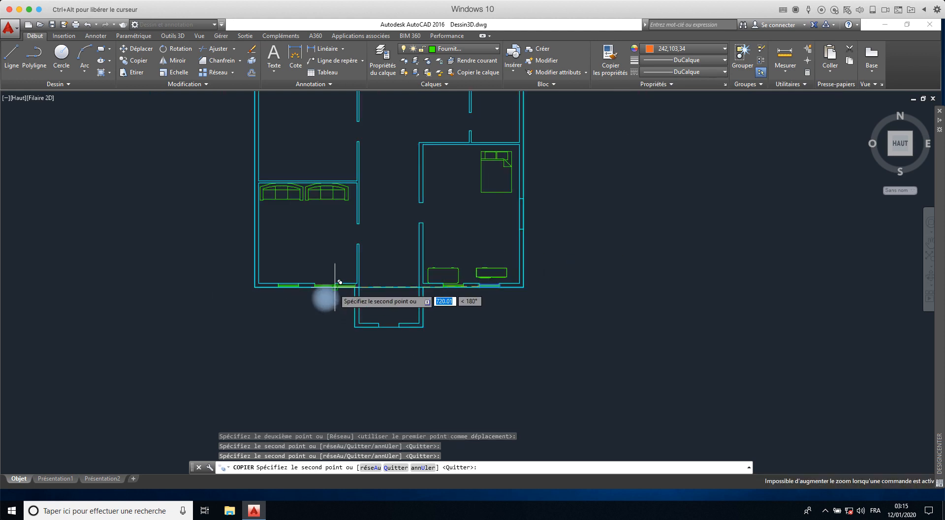
middle_click_drag(389, 187, 355, 273)
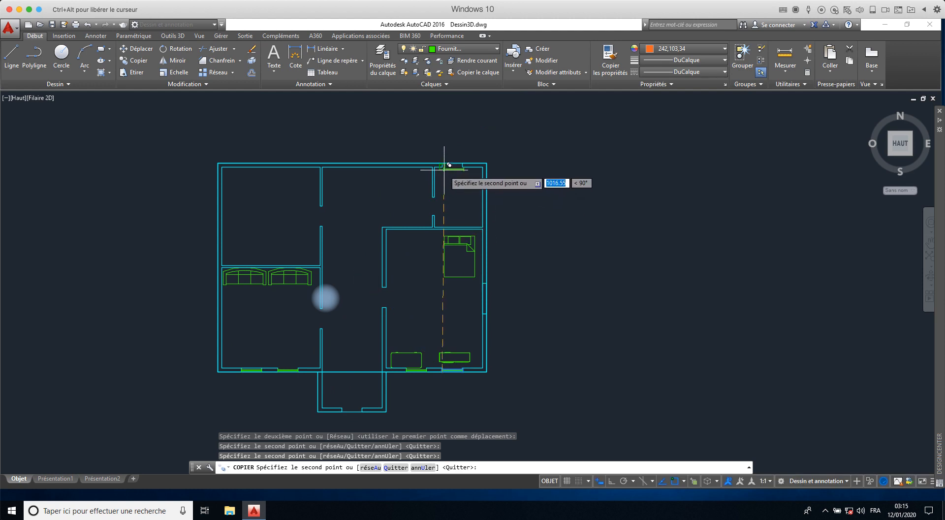
scroll(448, 165, "up", 8)
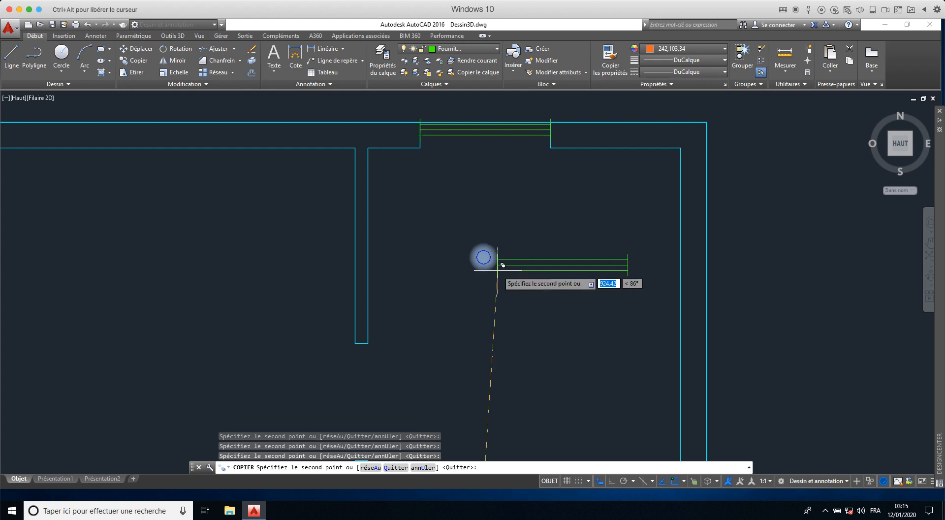
right_click(497, 271)
left_click(526, 278)
- Assign all five windows in the outer walls to the Baies layer and clear the selection
scroll(457, 285, "down", 8)
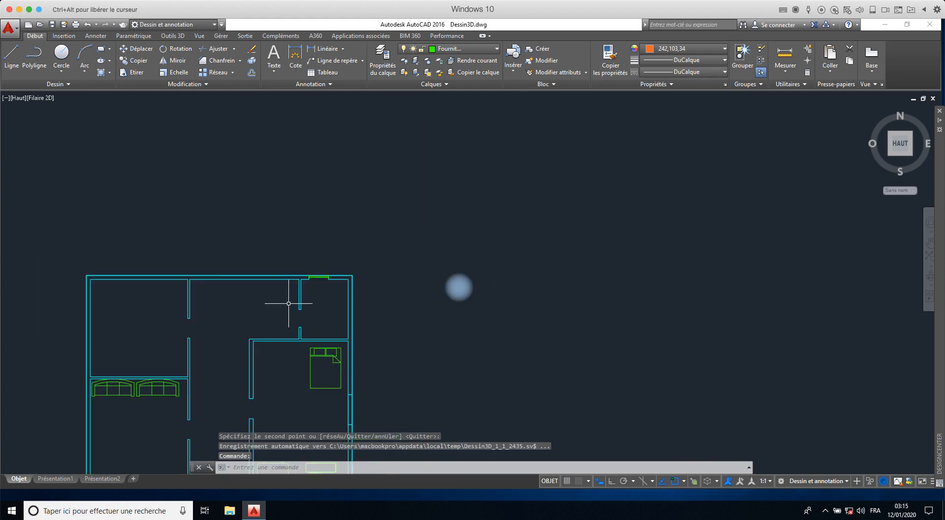
middle_click_drag(288, 302, 368, 146)
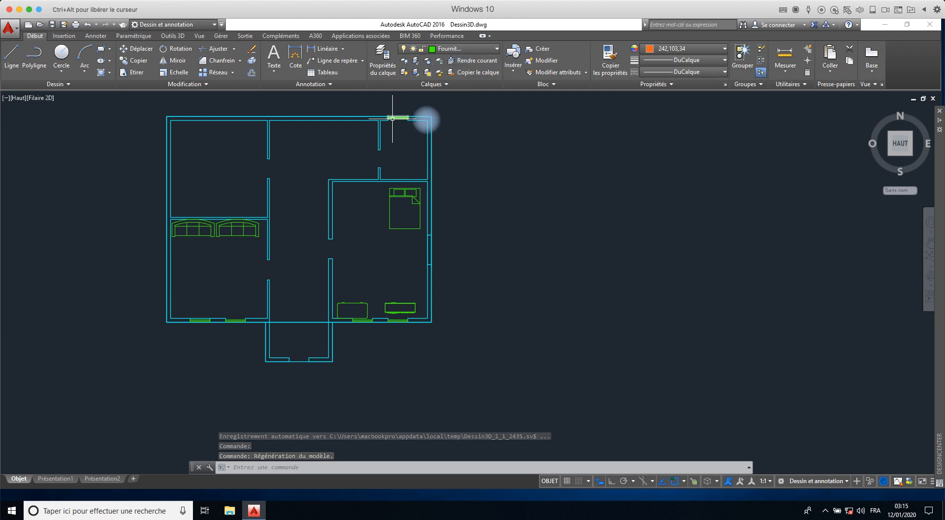
left_click(397, 321)
left_click(361, 319)
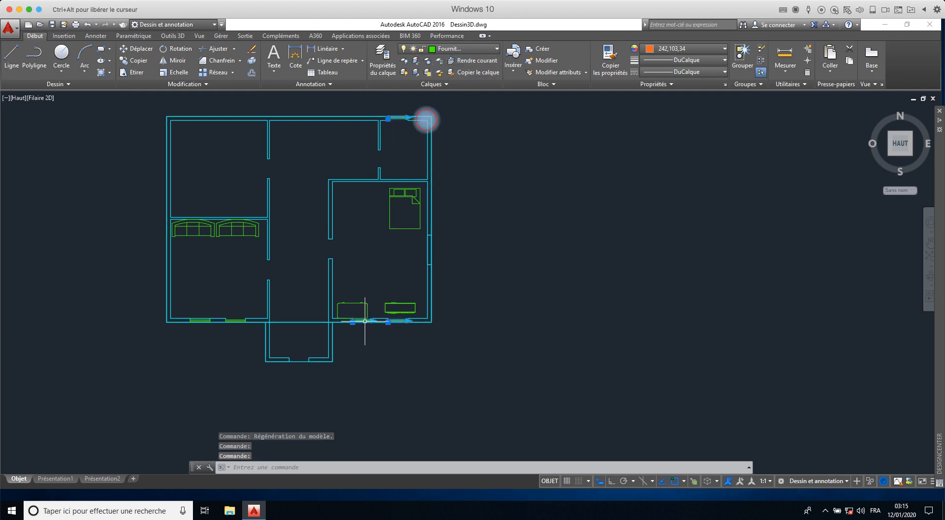
left_click(229, 321)
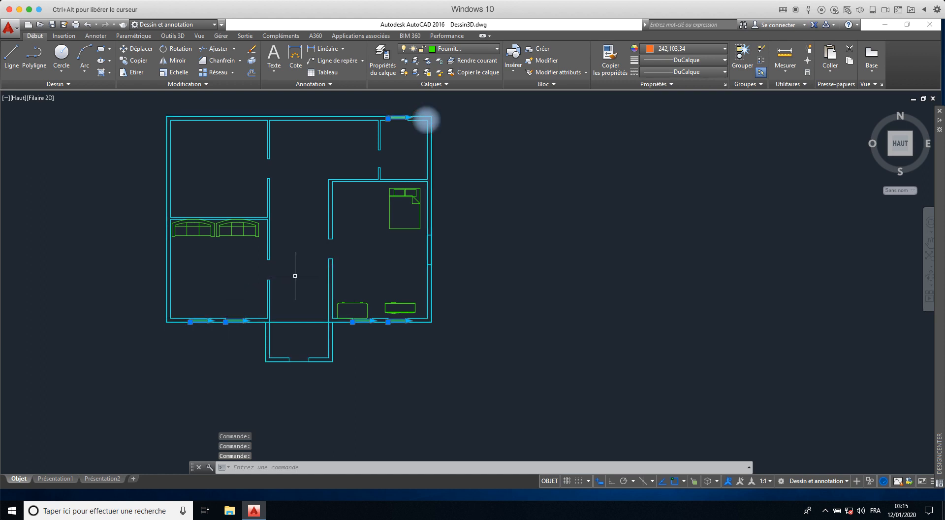
left_click(465, 49)
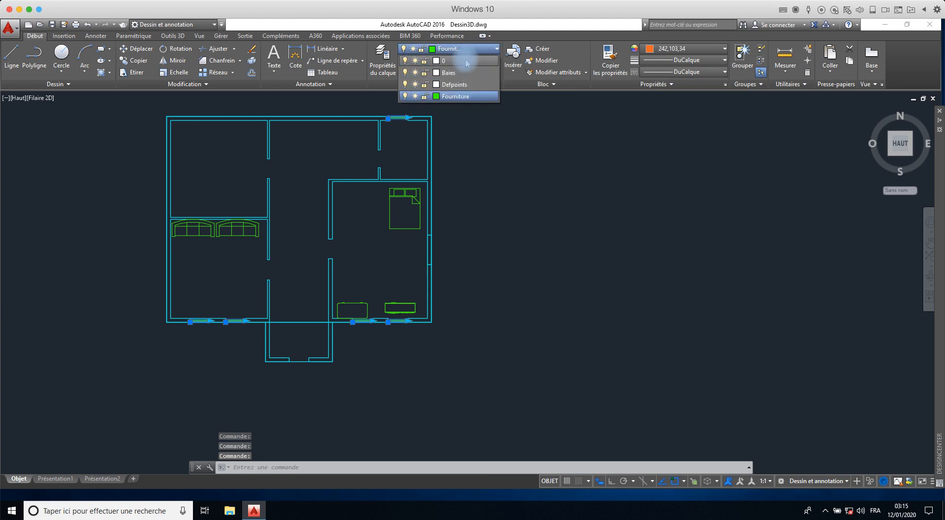
left_click(447, 73)
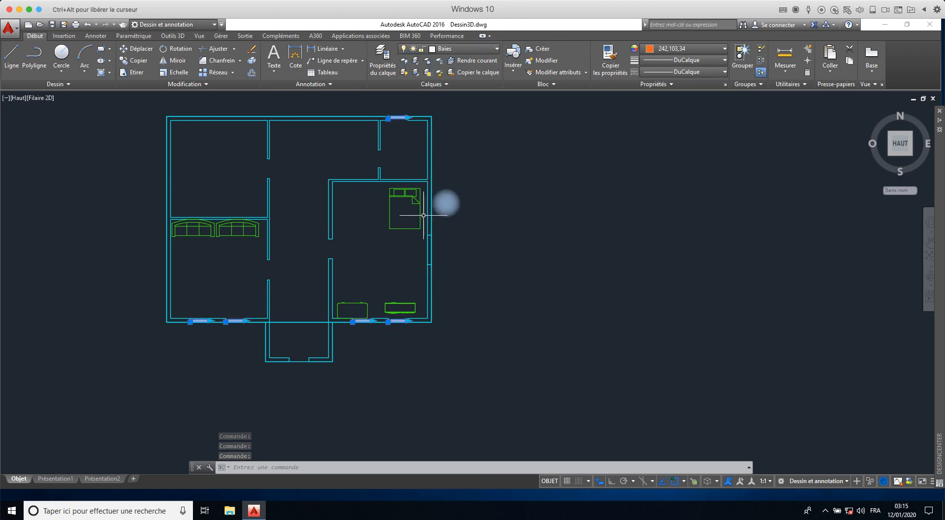
key("Escape")
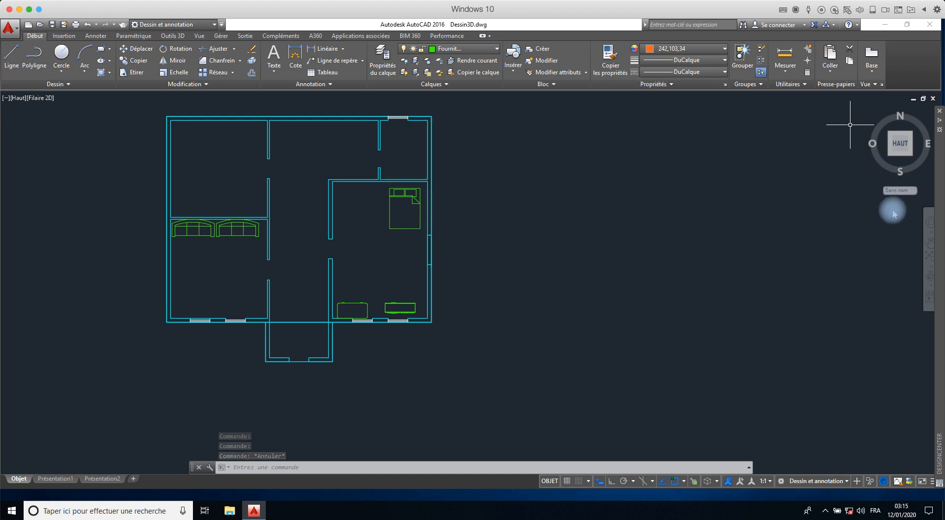
- Insert the DesignCenter blocks Lavabo ovale - haut in the upper-left room and Lavabo sur colonne - face in the adjacent upper room
key("ctrl+2")
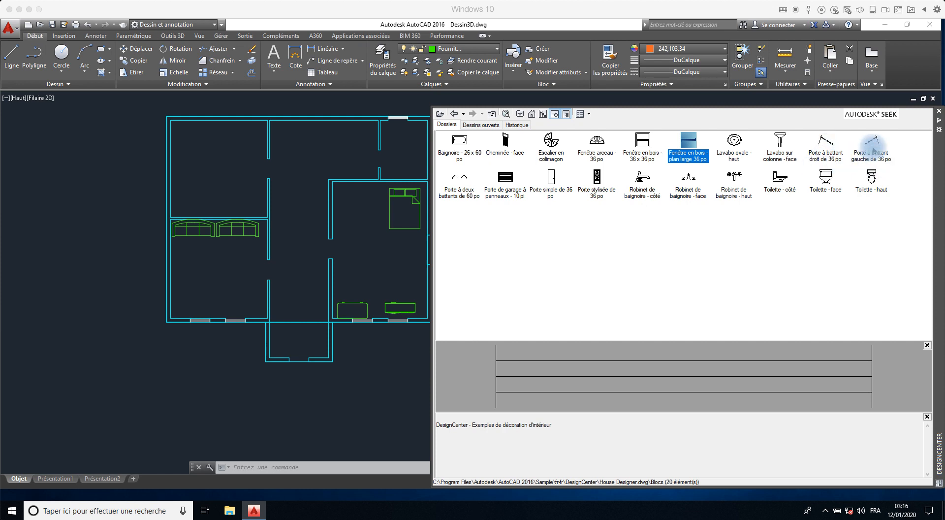
left_click(873, 151)
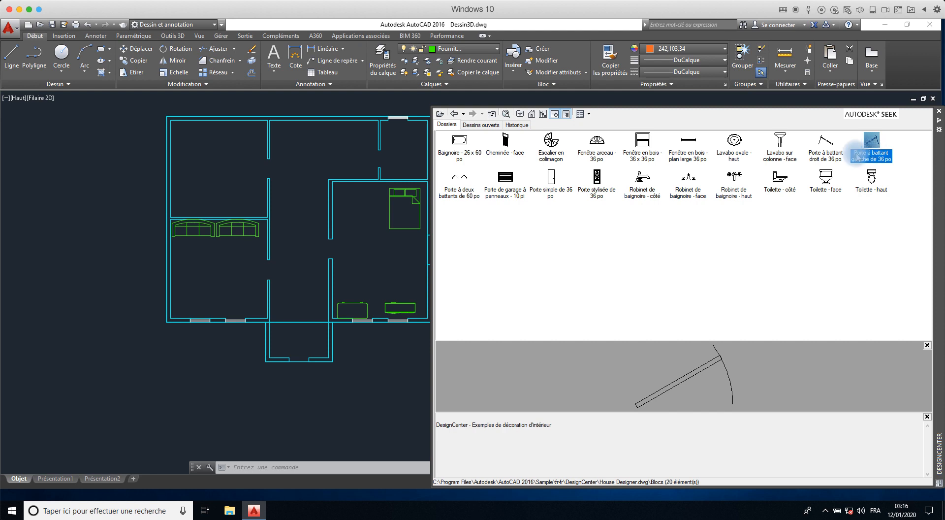
left_click(827, 147)
left_click(728, 155)
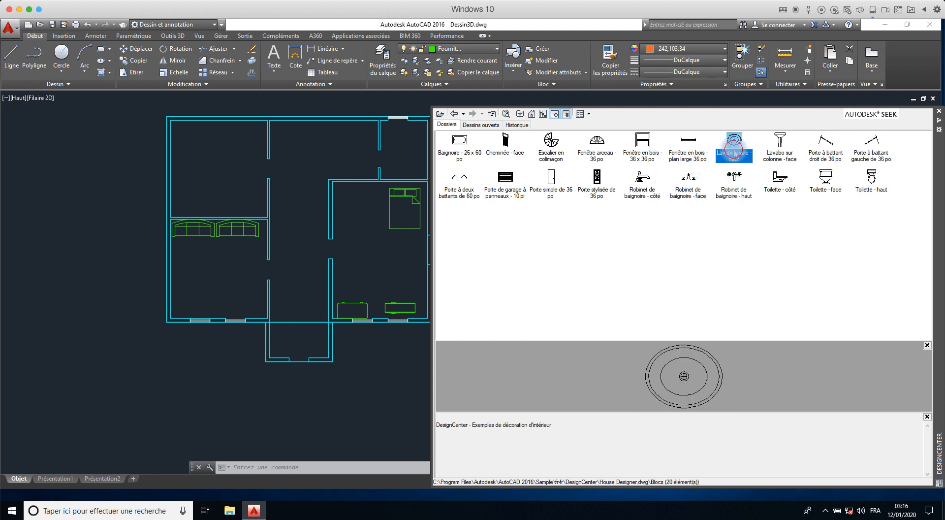
mouse_move(735, 142)
left_mouse_down()
mouse_move(329, 167)
mouse_move(188, 138)
left_mouse_up()
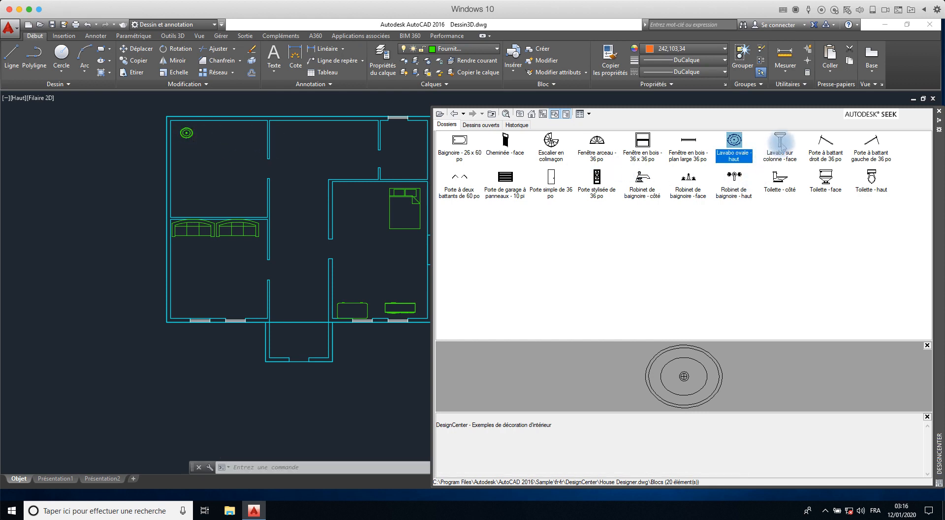
mouse_move(782, 147)
left_mouse_down()
mouse_move(203, 150)
mouse_move(301, 160)
mouse_move(289, 143)
left_mouse_up()
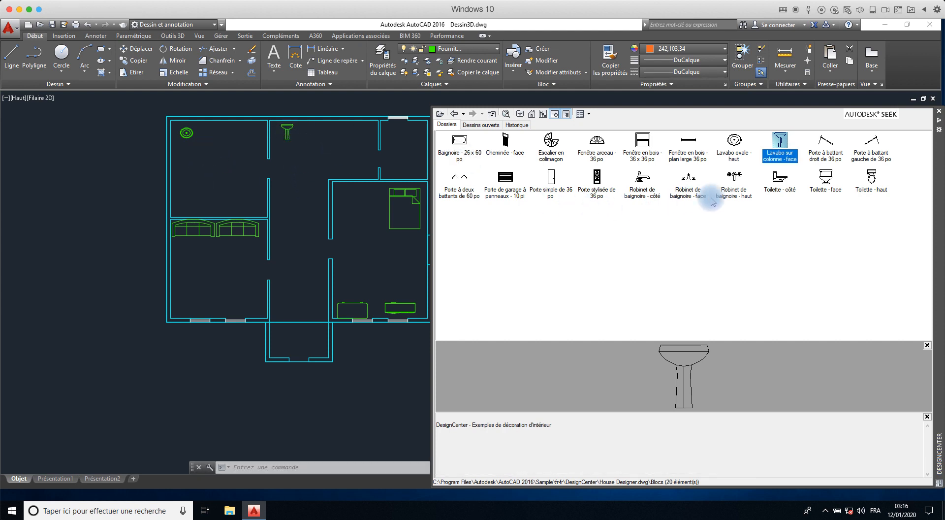
- Preview the Toilette - côté block, then examine the DesignCenter sample drawings from Hydraulic - Pneumatic.dwg and Kitchens.dwg through Welding.dwg
left_click(780, 179)
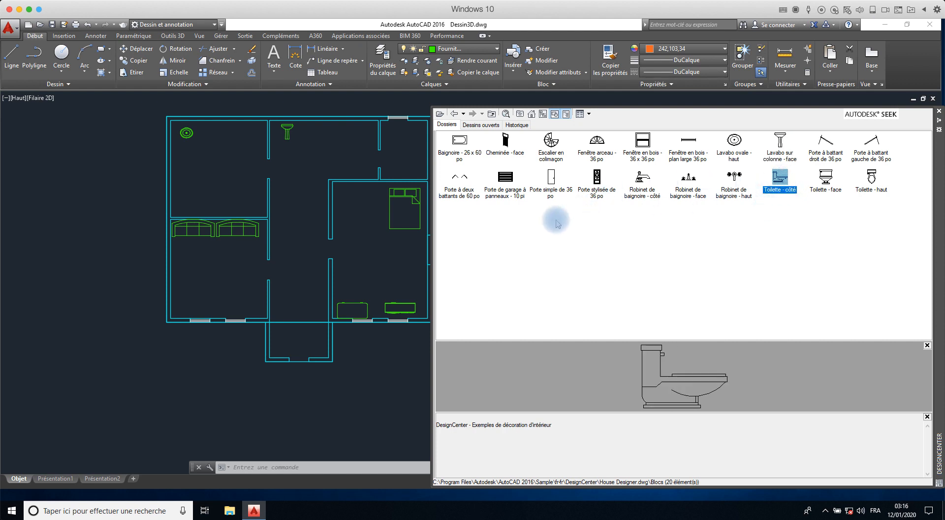
left_click(454, 114)
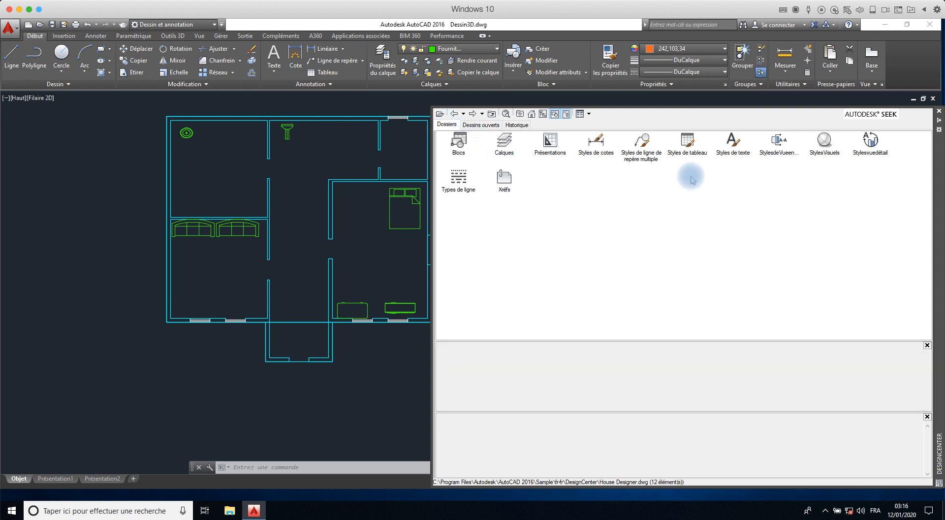
left_click(454, 114)
left_click(464, 186)
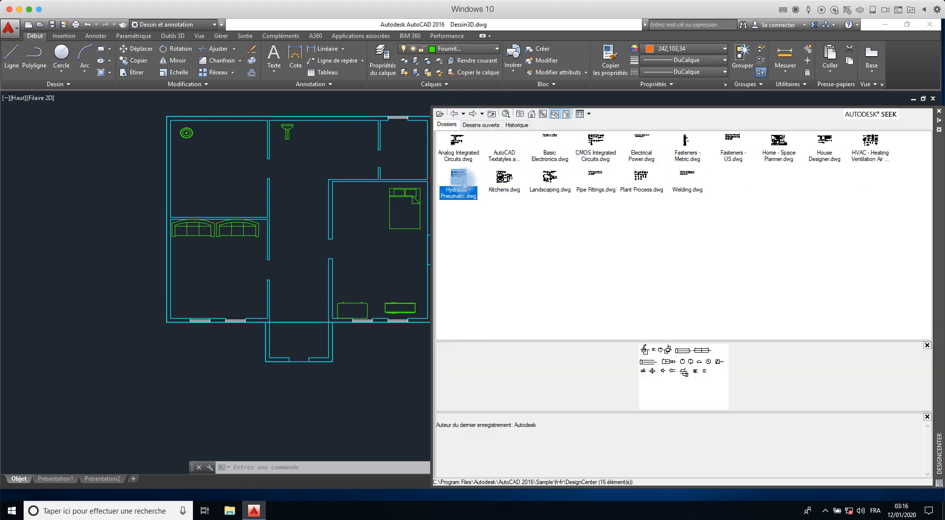
left_click(498, 180)
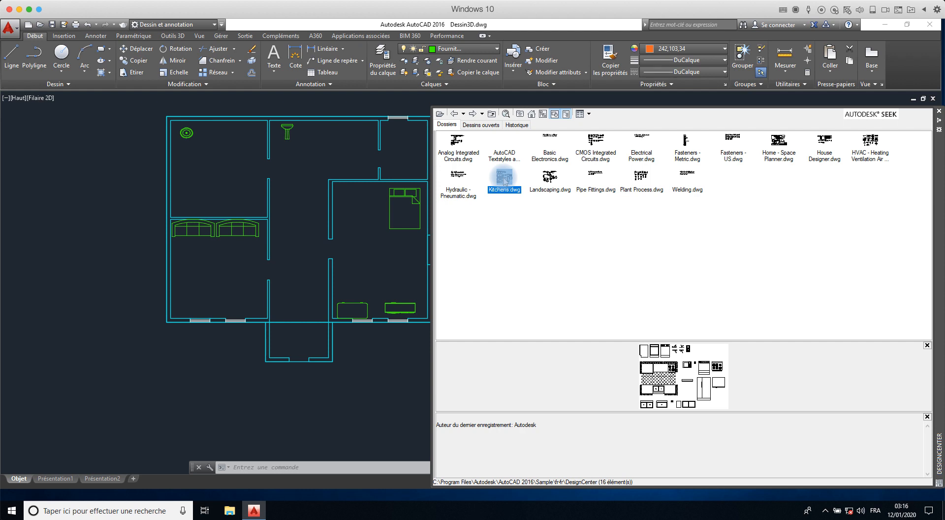
left_click(553, 176)
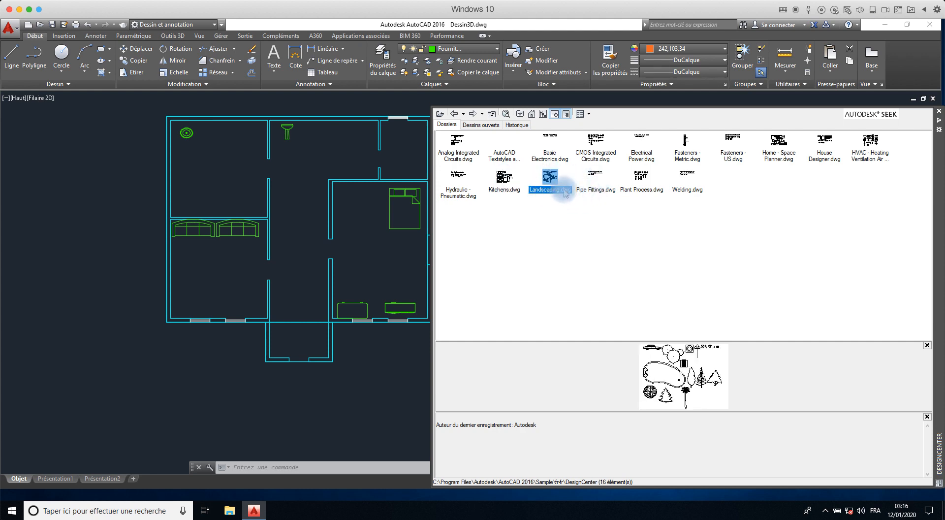
left_click(596, 178)
left_click(642, 176)
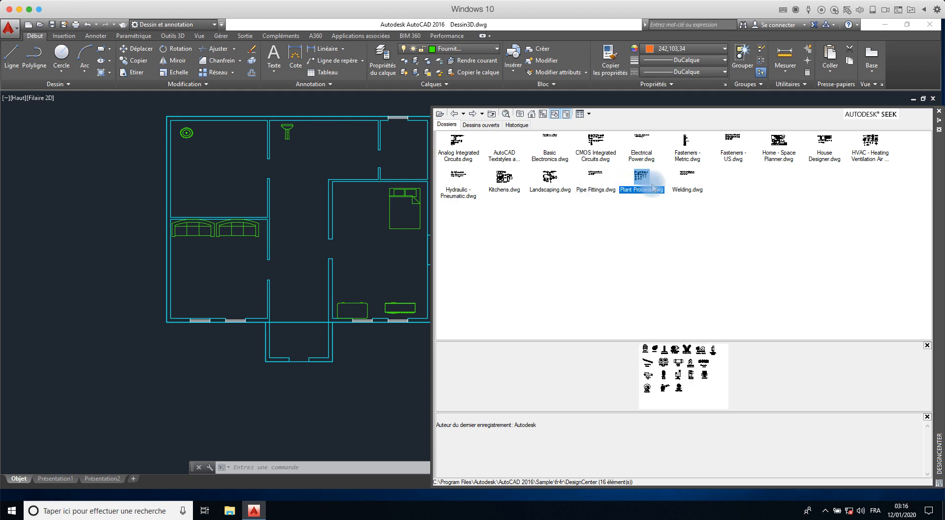
left_click(684, 177)
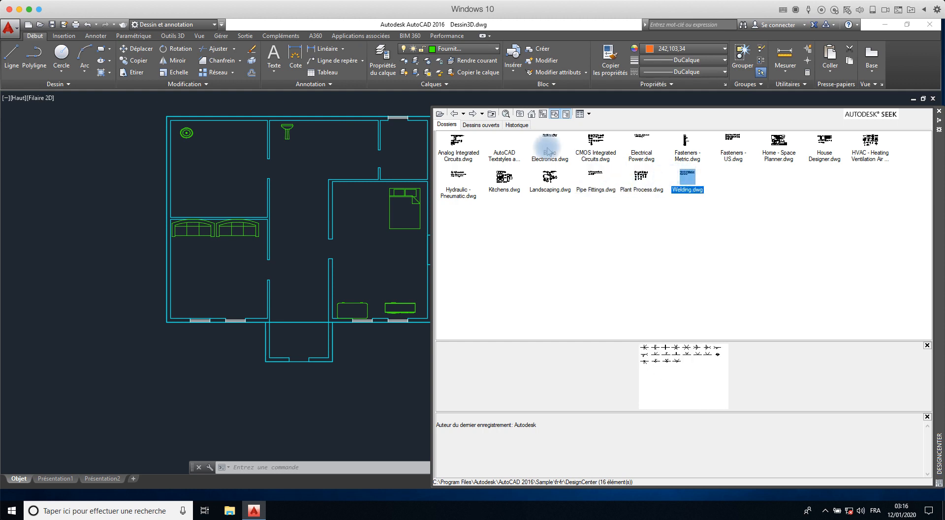
- Open the blocks of Architectural - Metric.dwg in the Dynamic Blocks folder and select Porte - Métrique
left_click(451, 114)
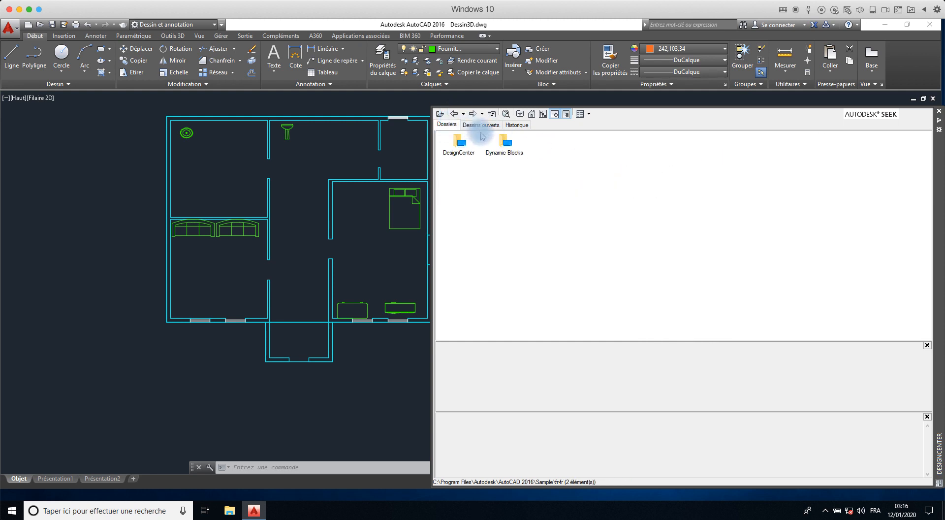
left_click(504, 145)
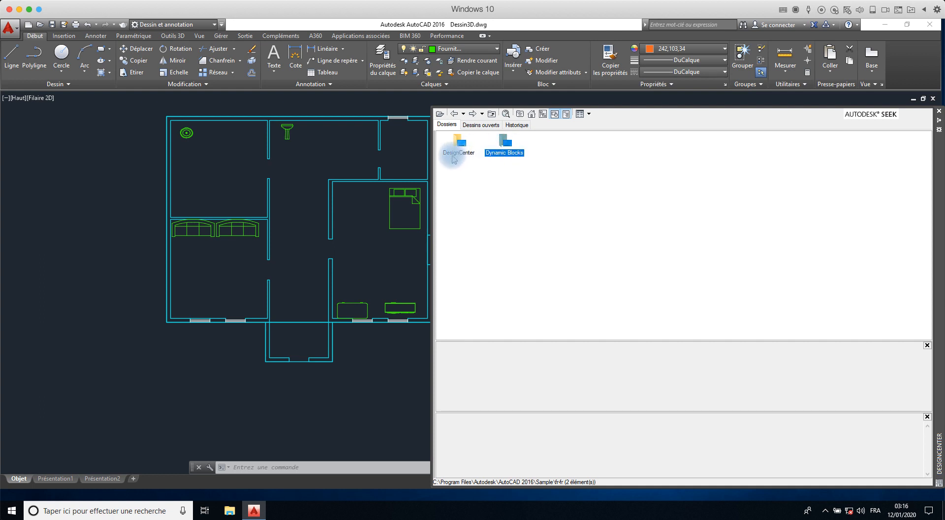
double_click(502, 141)
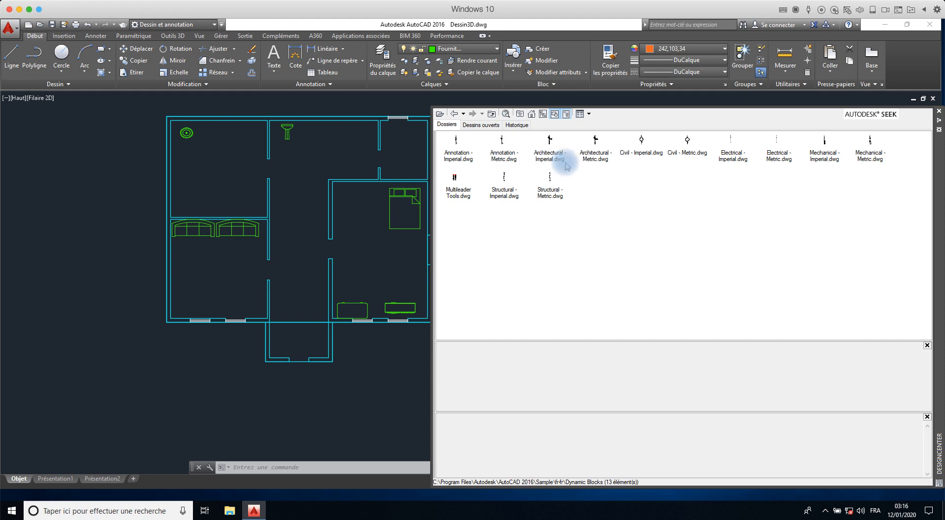
left_click(595, 157)
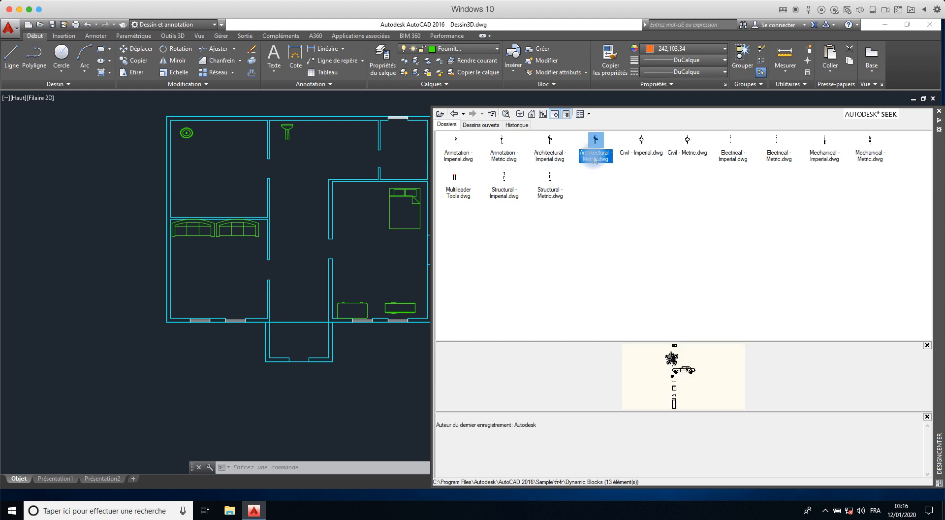
double_click(595, 150)
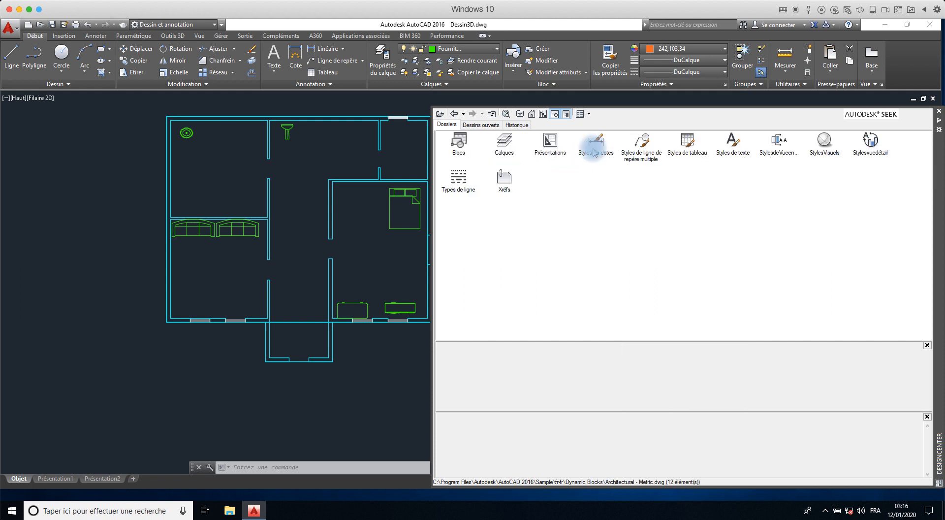
left_click(460, 144)
double_click(460, 144)
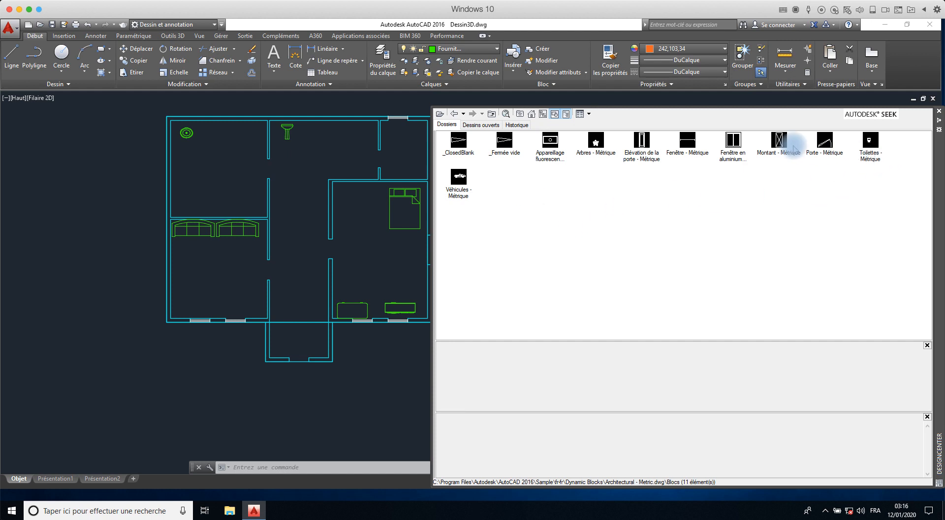
left_click(825, 144)
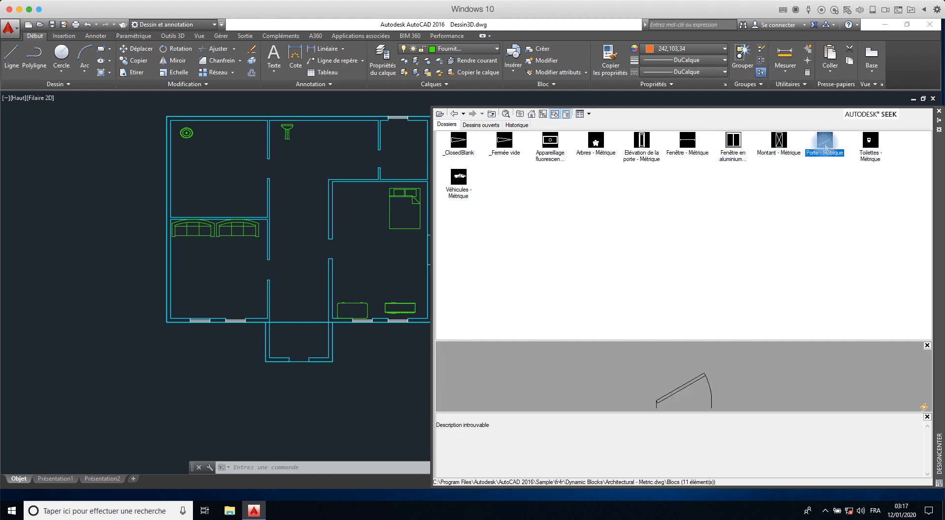
- Insert the Porte - Métrique block in the hallway and align it on the upper jamb of the bedroom opening
mouse_move(824, 143)
left_mouse_down()
mouse_move(413, 276)
mouse_move(299, 244)
left_mouse_up()
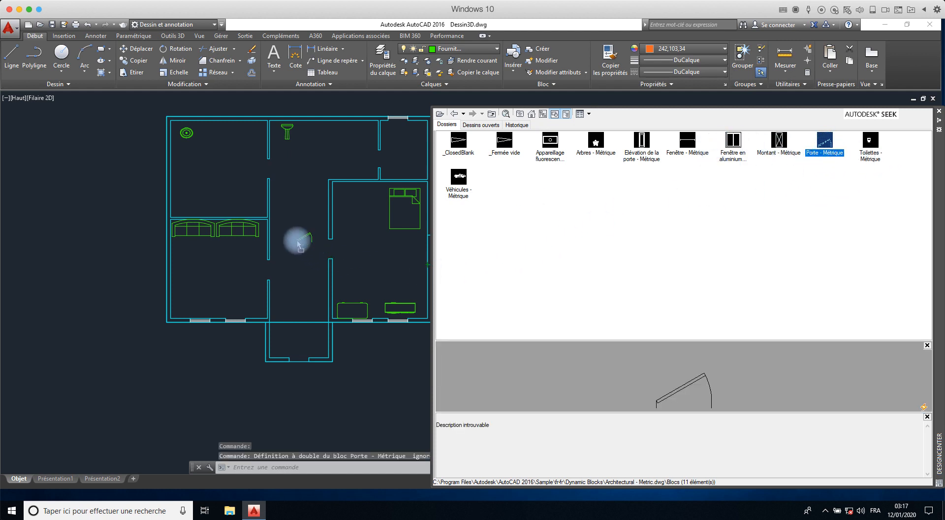
scroll(296, 226, "up", 5)
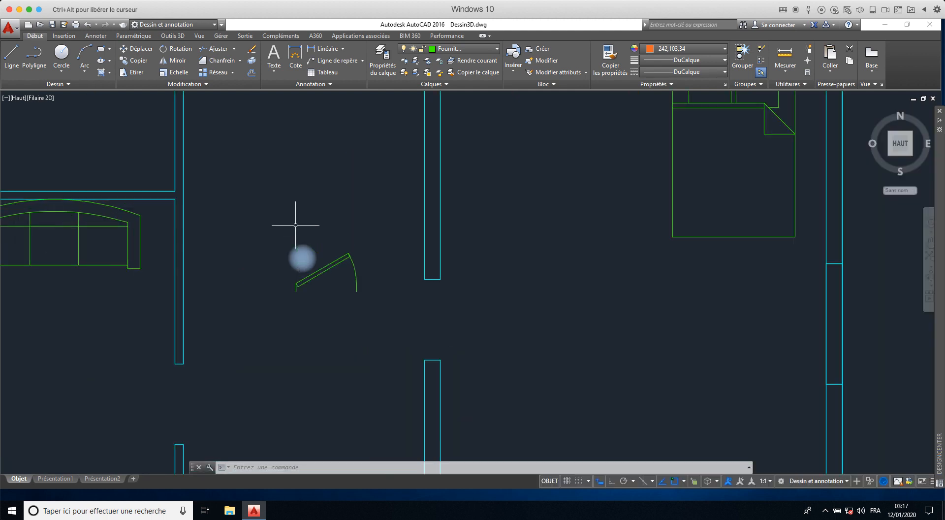
left_click(307, 277)
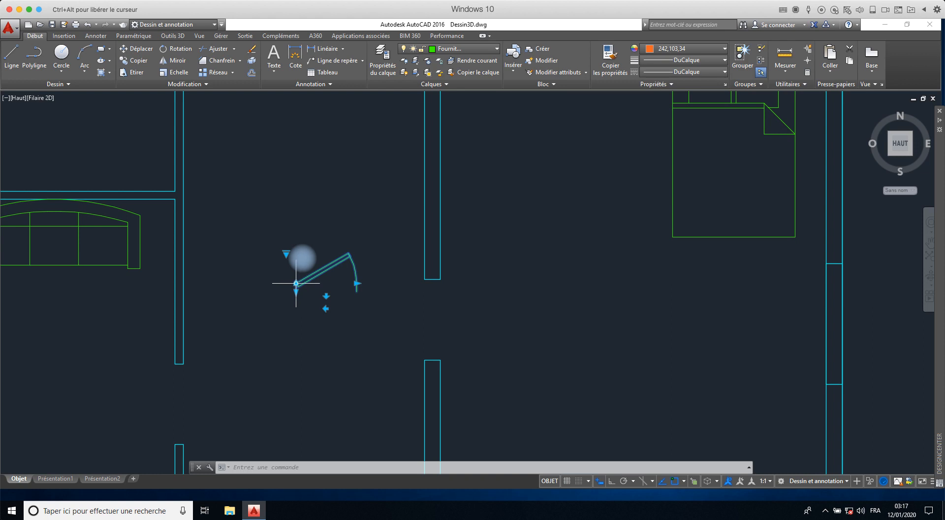
left_click(296, 283)
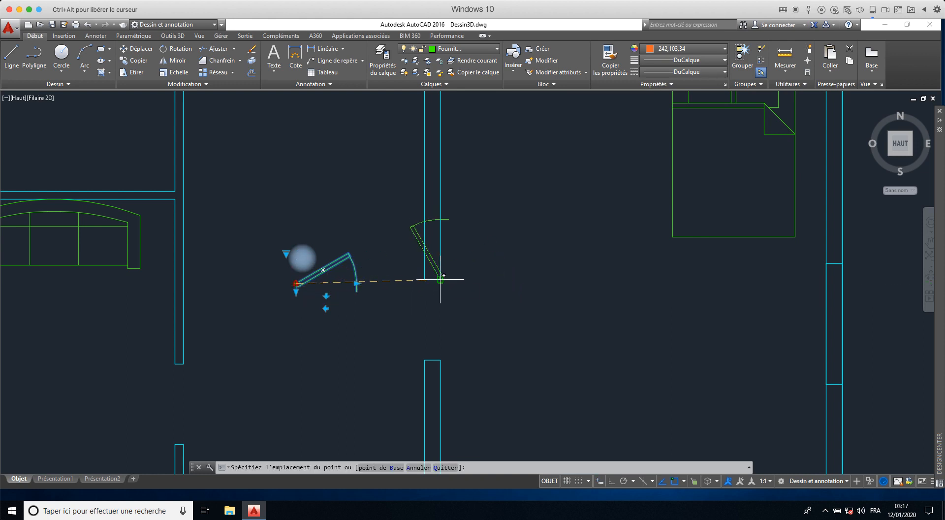
left_click(441, 279)
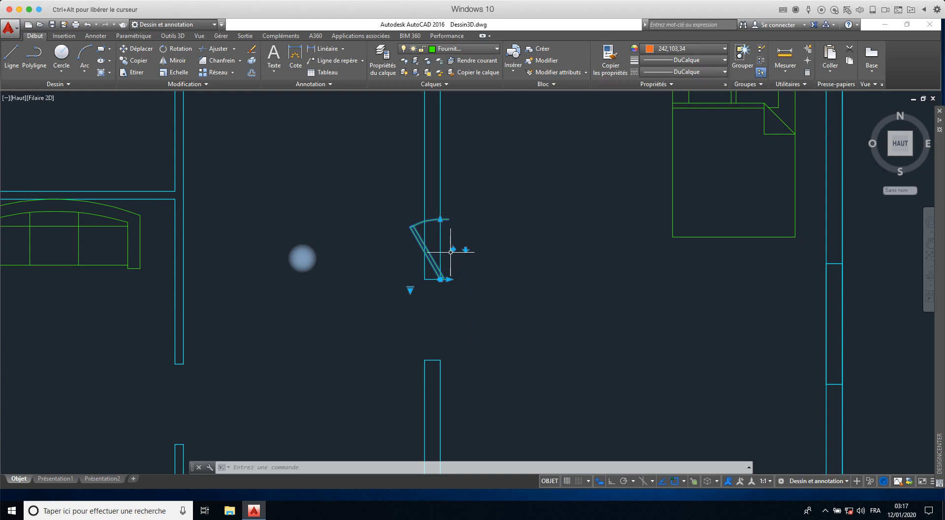
- Set the door's opening to Ouverture 90º and flip it to the bedroom side of the wall
left_click(410, 289)
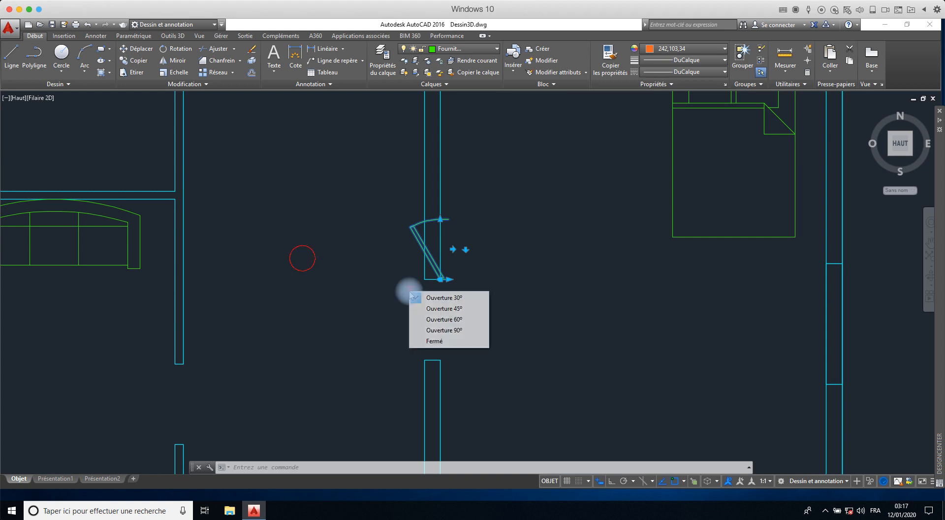
left_click(442, 329)
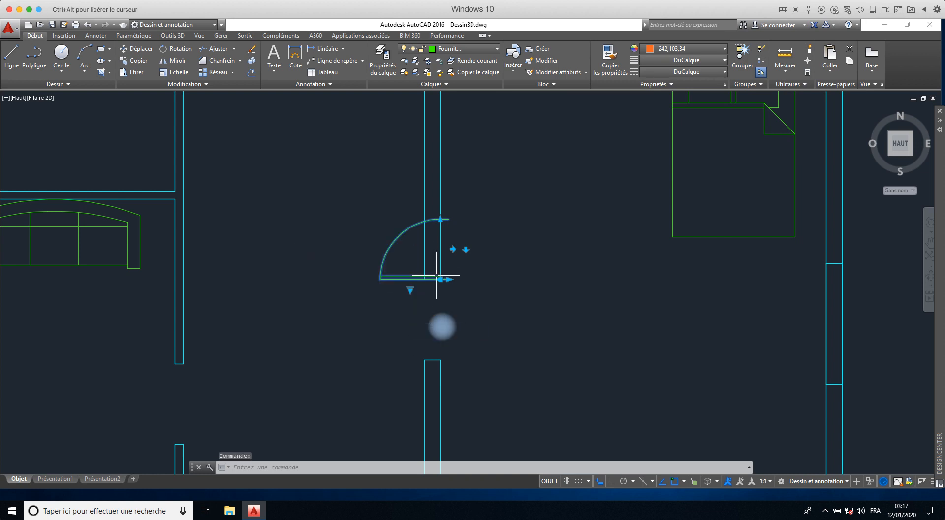
left_click(455, 249)
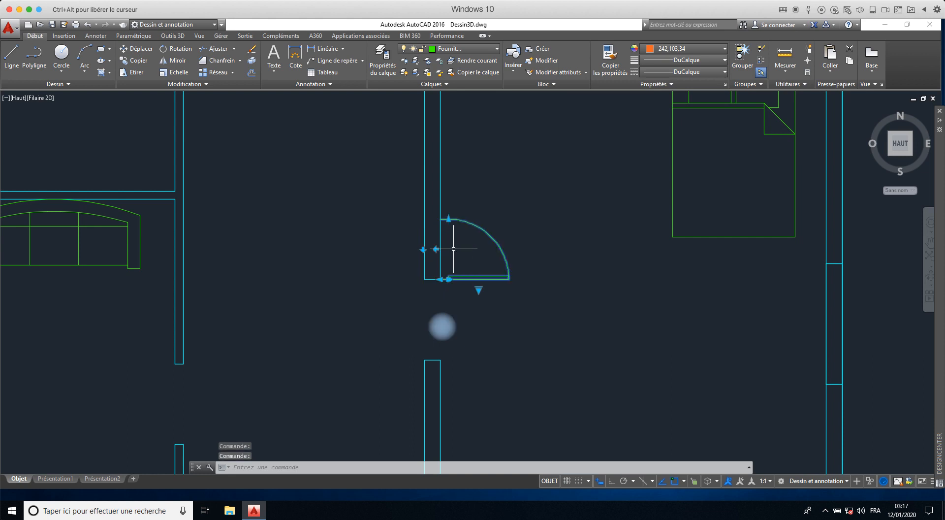
- Realign the door on the lower jamb and back on the upper one, then flip it into the bedroom
left_click(448, 278)
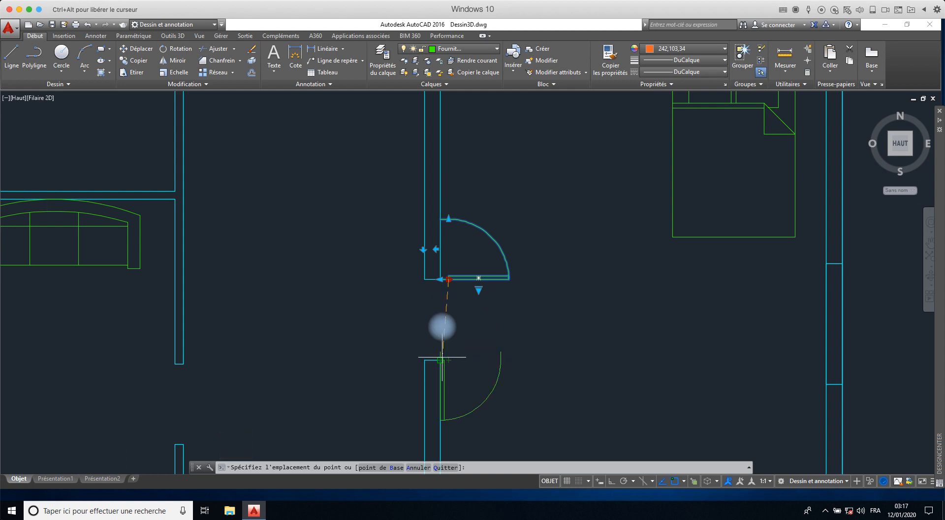
left_click(441, 356)
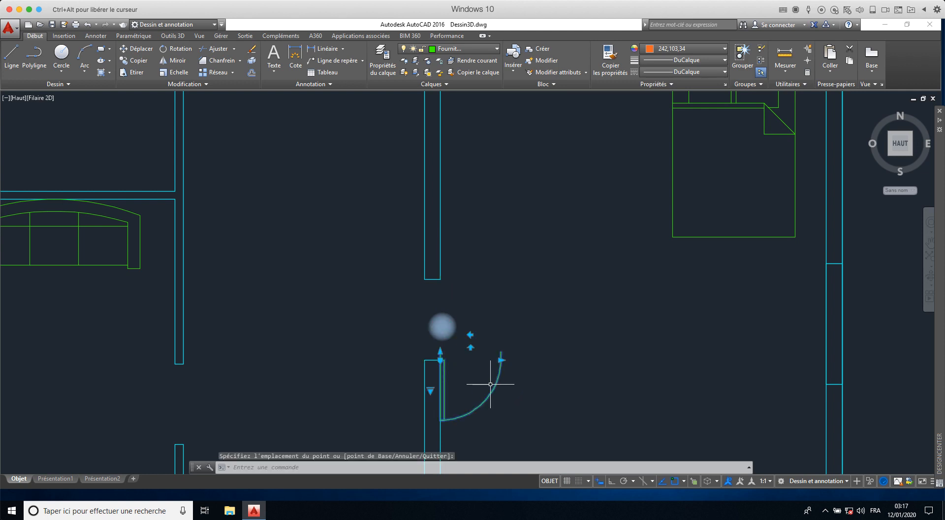
left_click(440, 360)
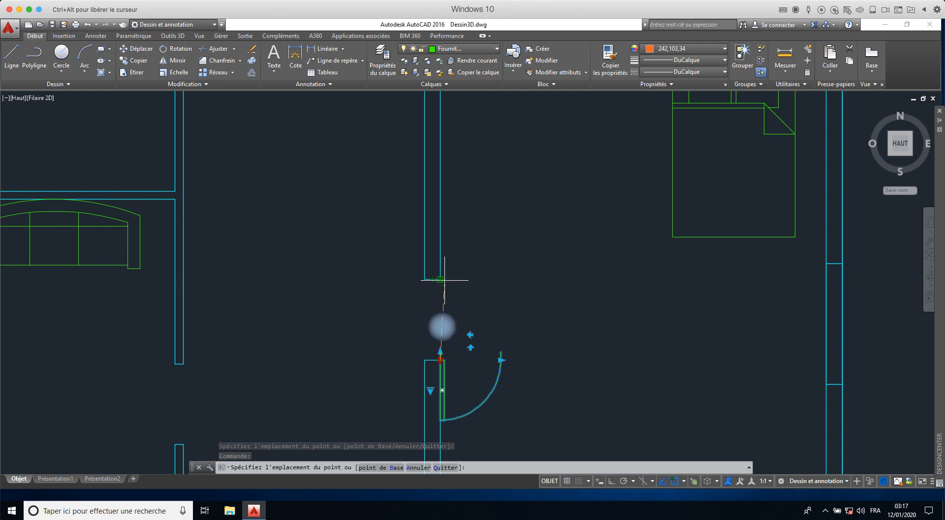
left_click(440, 279)
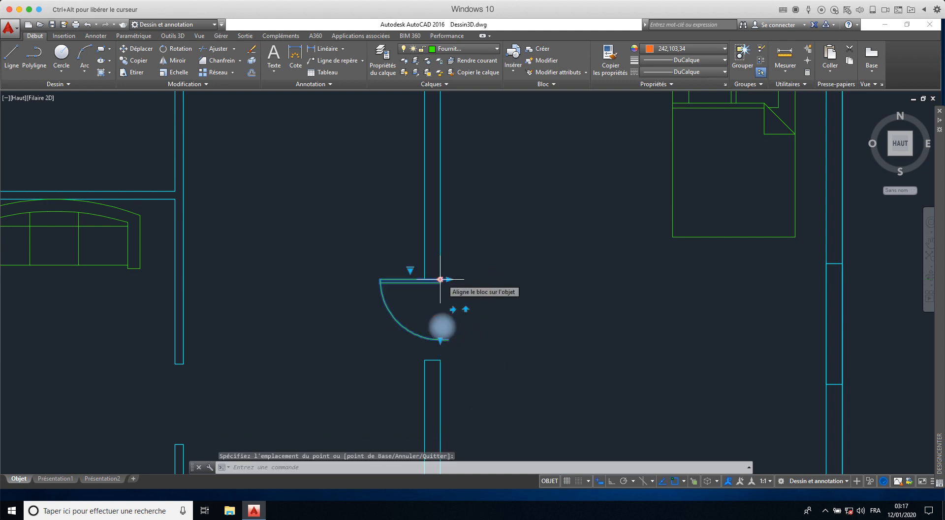
left_click(452, 309)
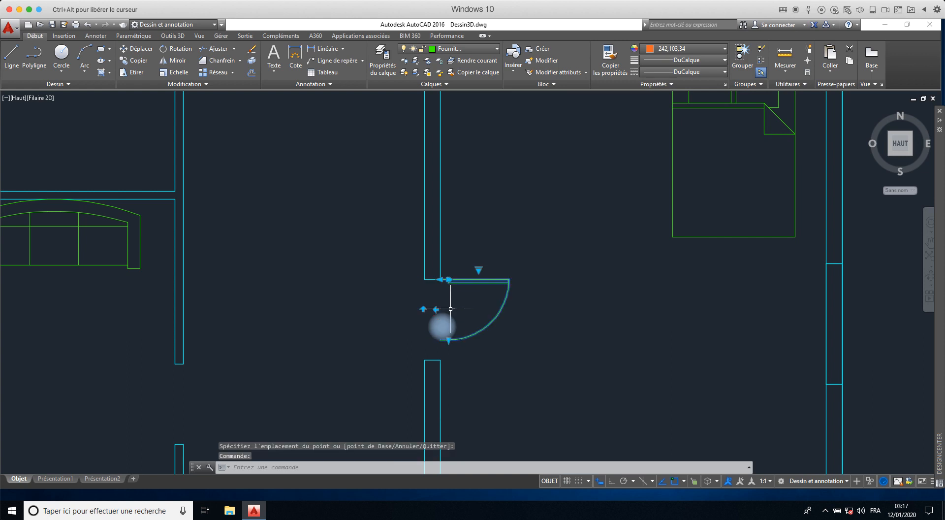
- Stretch the door to the full width of the bedroom opening and place its hinge point on the upper jamb's corner
left_click(448, 339)
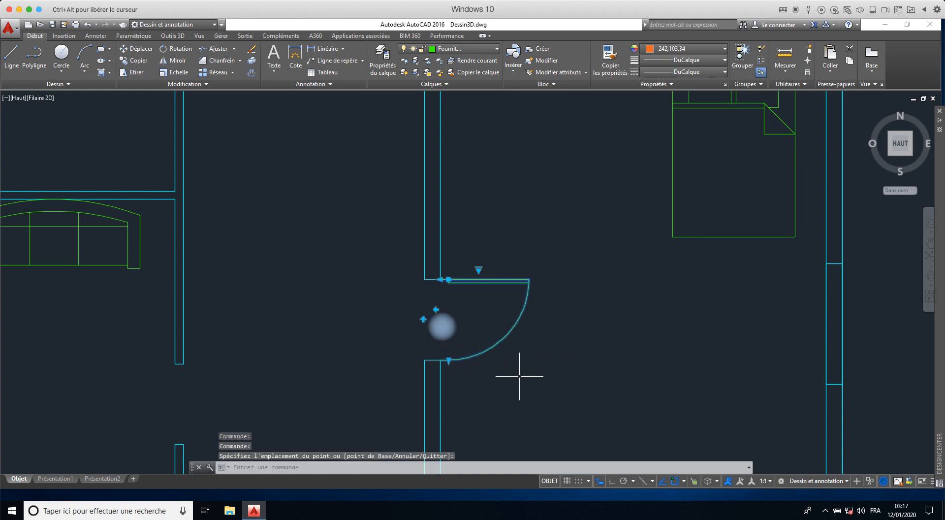
left_click(448, 279)
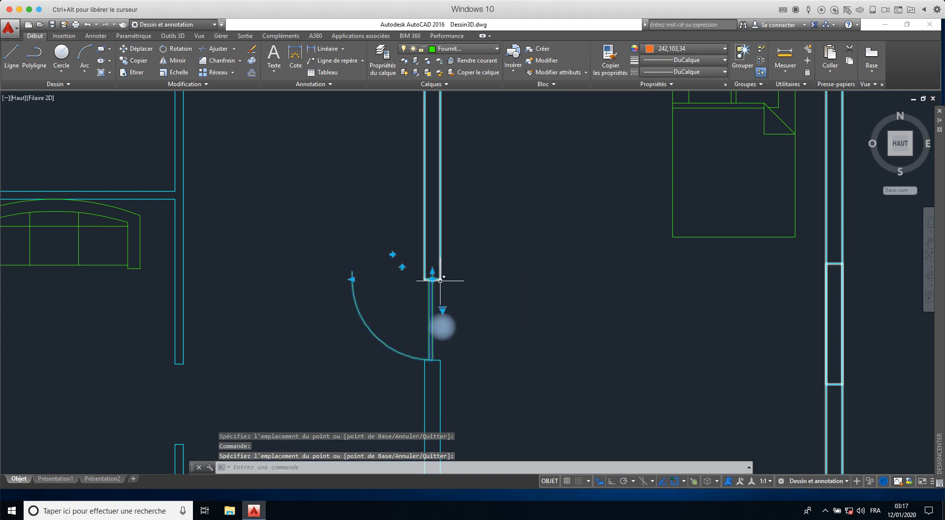
key("Escape")
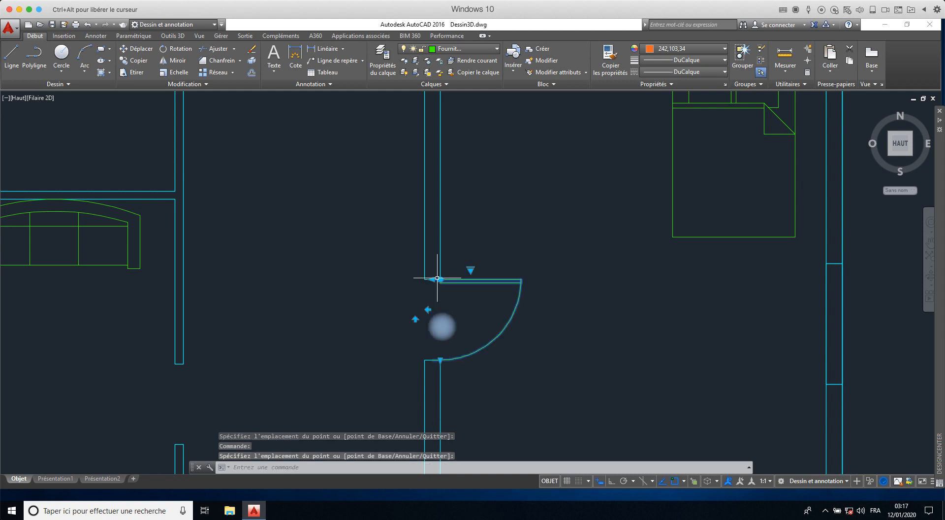
key("Escape")
- Copy the bedroom door from its hinge corner into the openings of the lower-left, upper-left and upper-right rooms
scroll(487, 394, "down", 5)
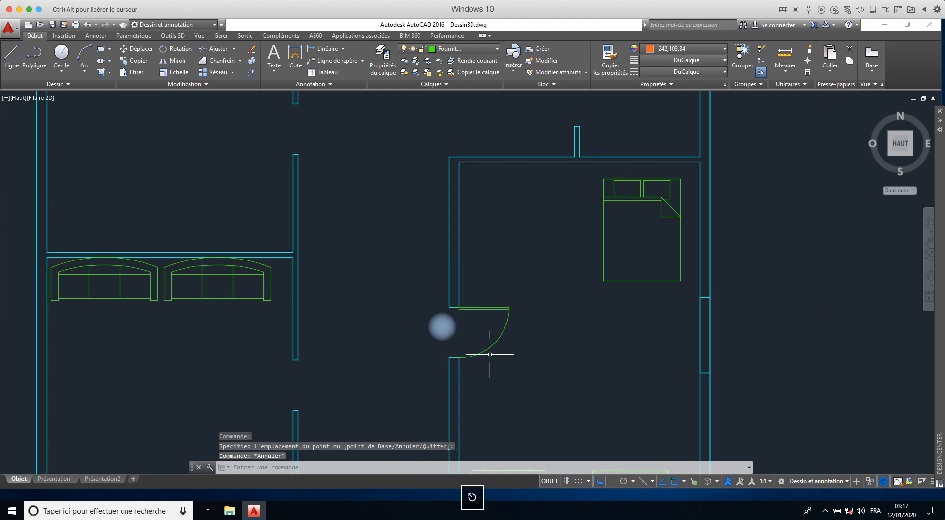
left_click(442, 326)
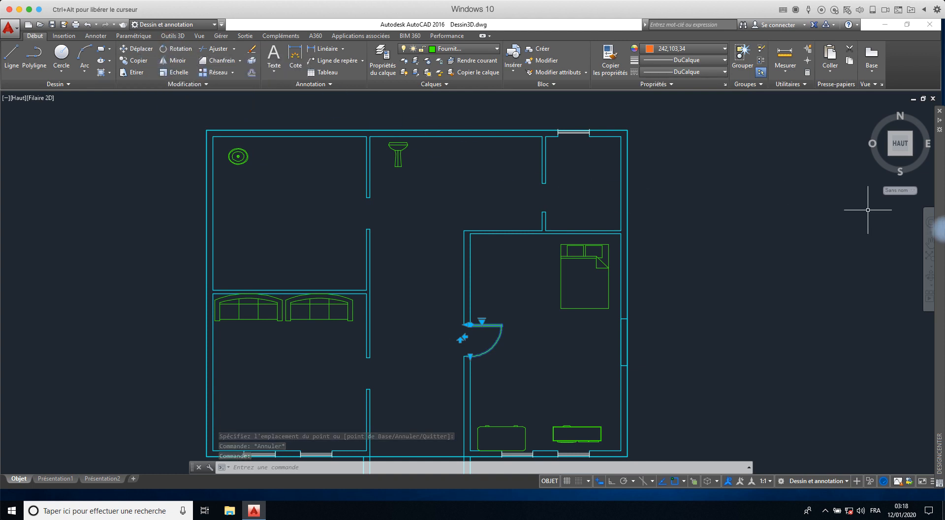
mouse_move(937, 228)
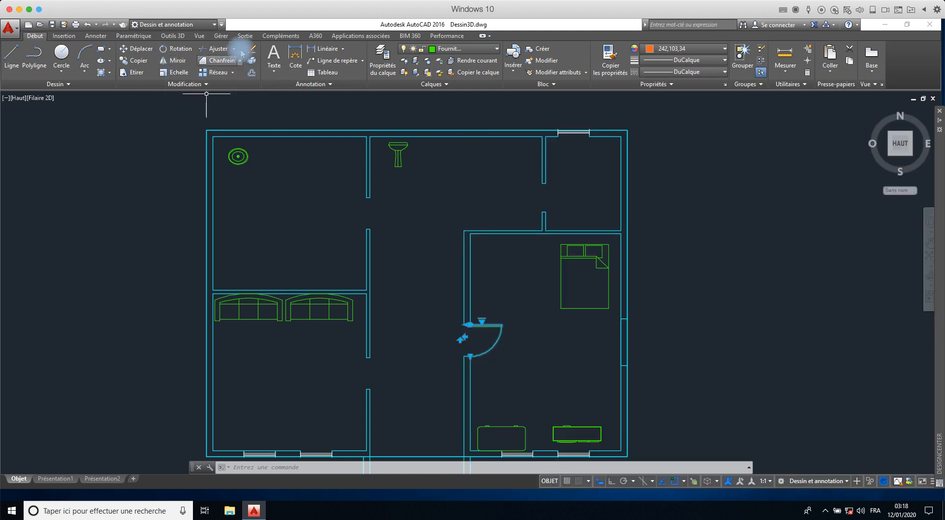
left_click(134, 60)
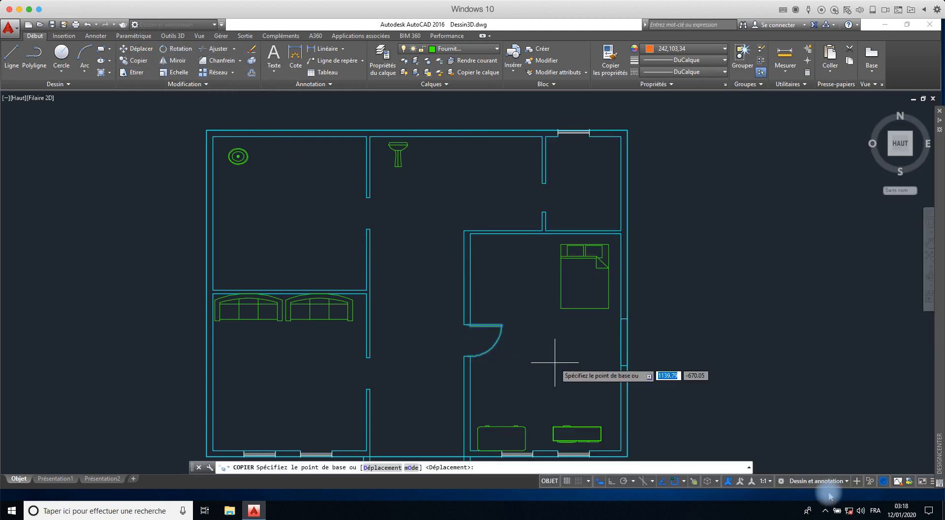
scroll(456, 305, "up", 5)
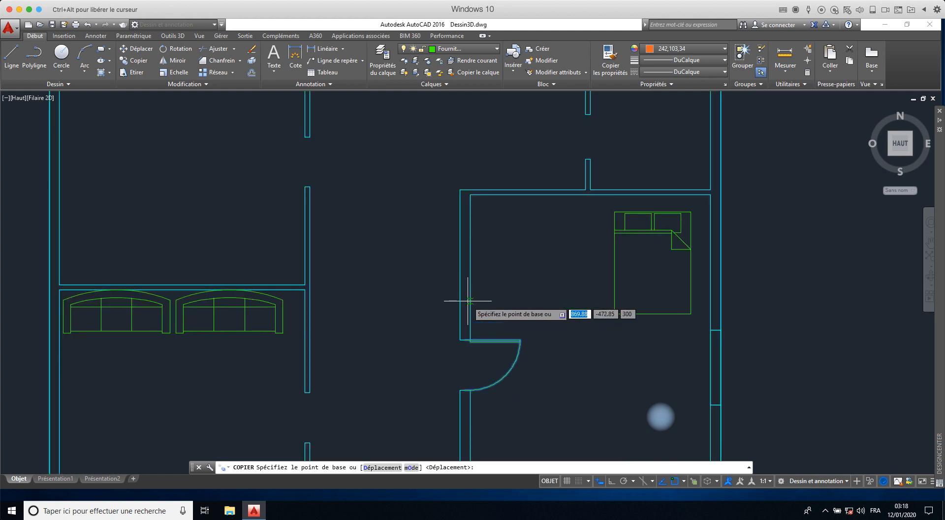
middle_click_drag(468, 305, 493, 99)
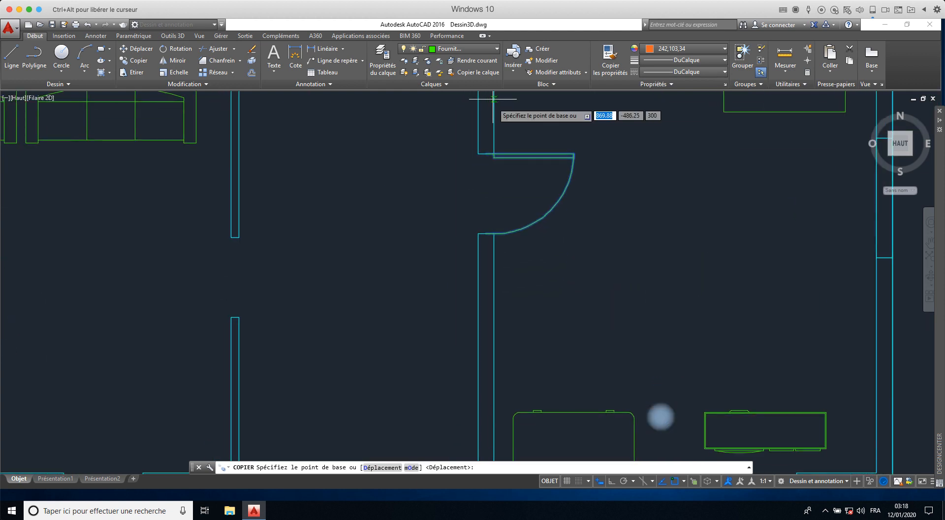
left_click(494, 155)
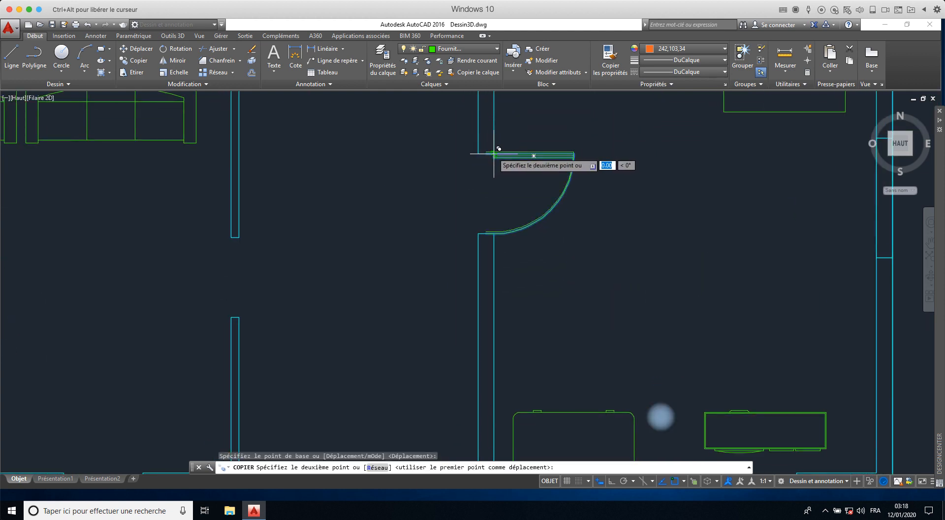
left_click(239, 237)
scroll(251, 231, "down", 5)
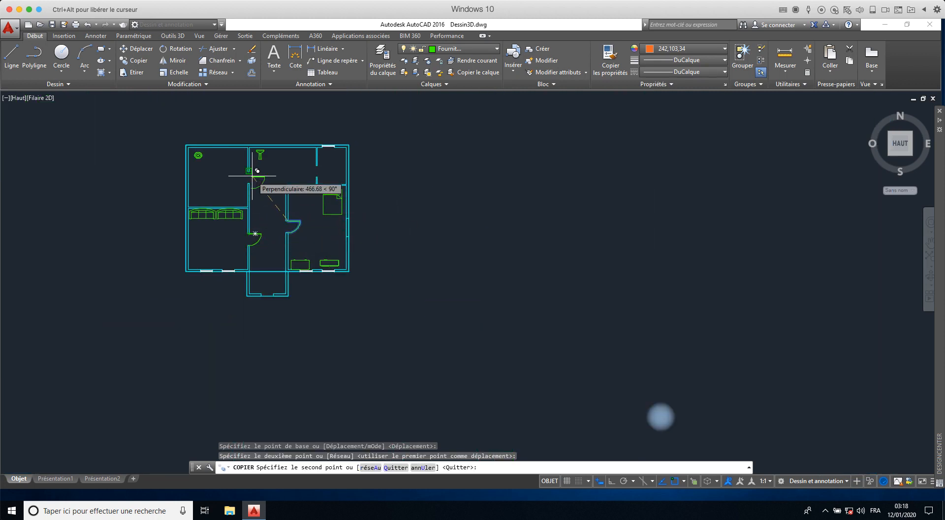
left_click(248, 171)
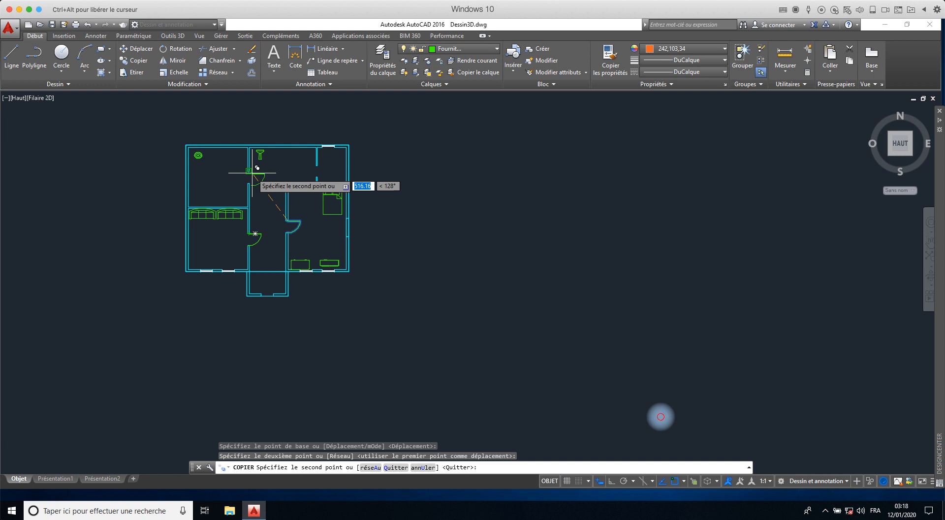
left_click(323, 166)
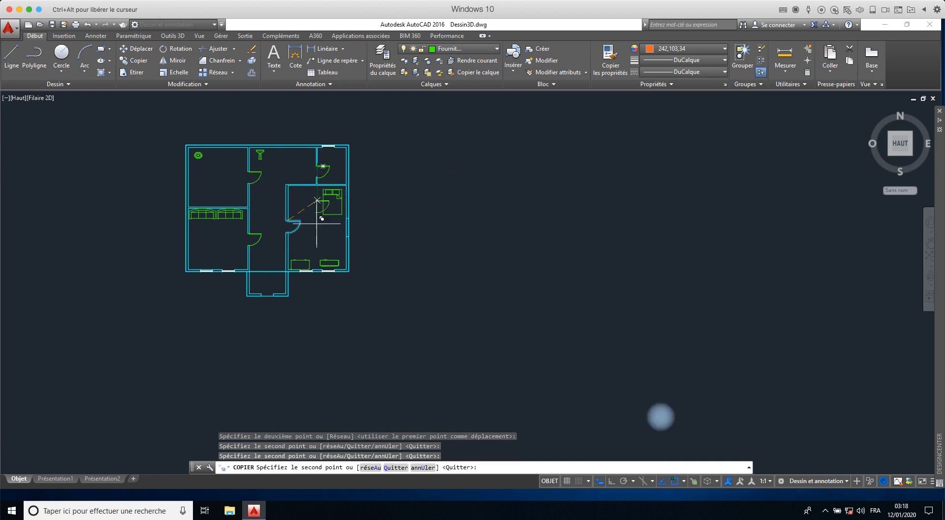
right_click(289, 227)
left_click(298, 239)
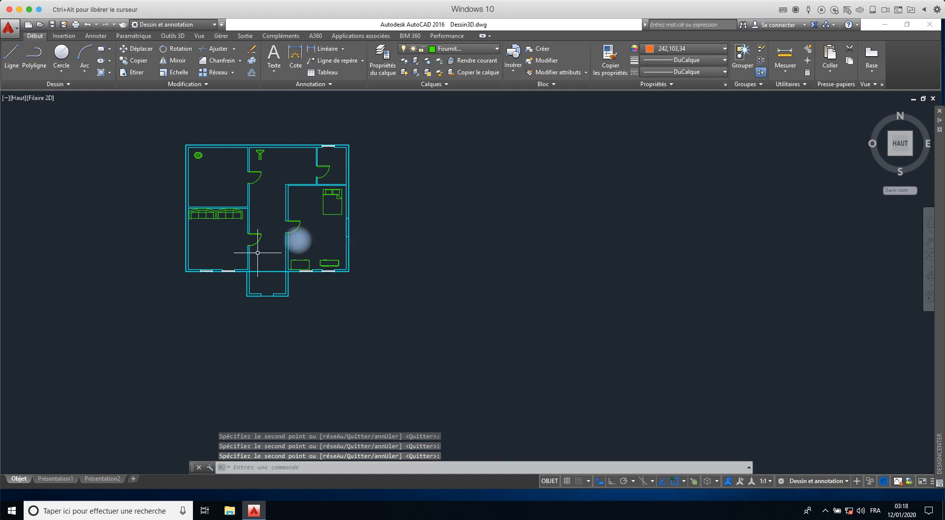
- Flip the lower-left and upper-left room doors so that they open into their rooms, and clear the selection
left_click(256, 242)
scroll(249, 239, "up", 4)
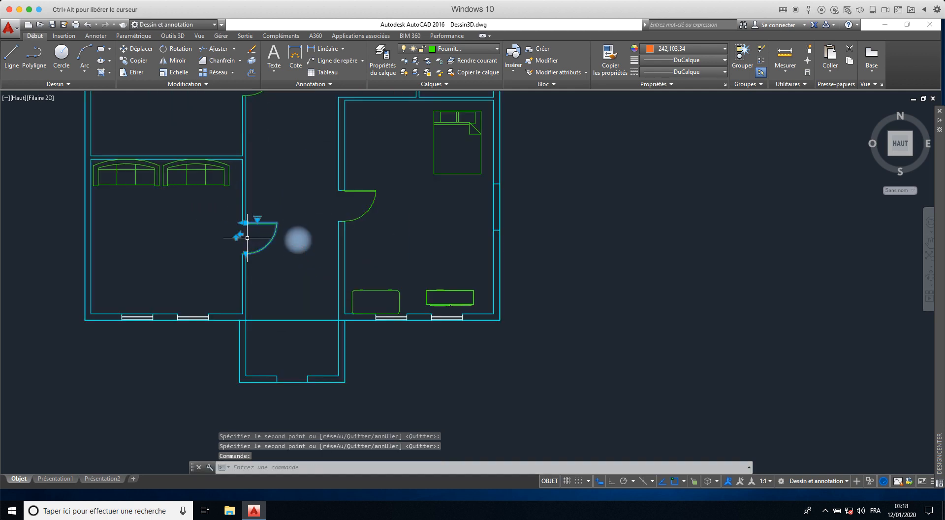
left_click(241, 234)
middle_click_drag(243, 159, 237, 239)
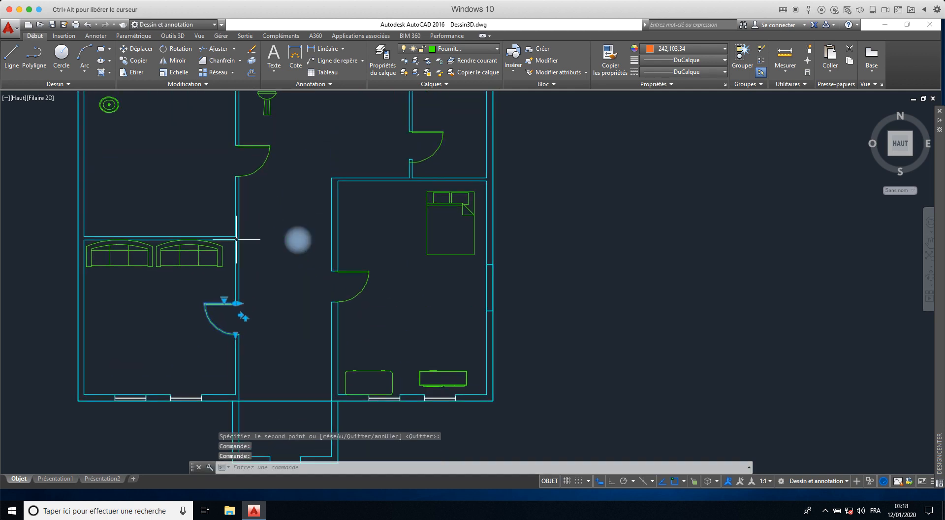
left_click(252, 173)
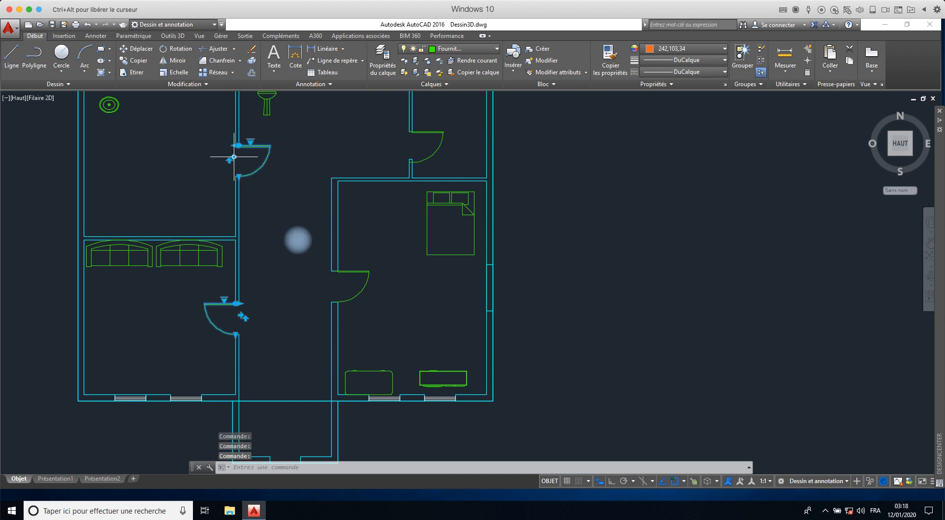
left_click(233, 156)
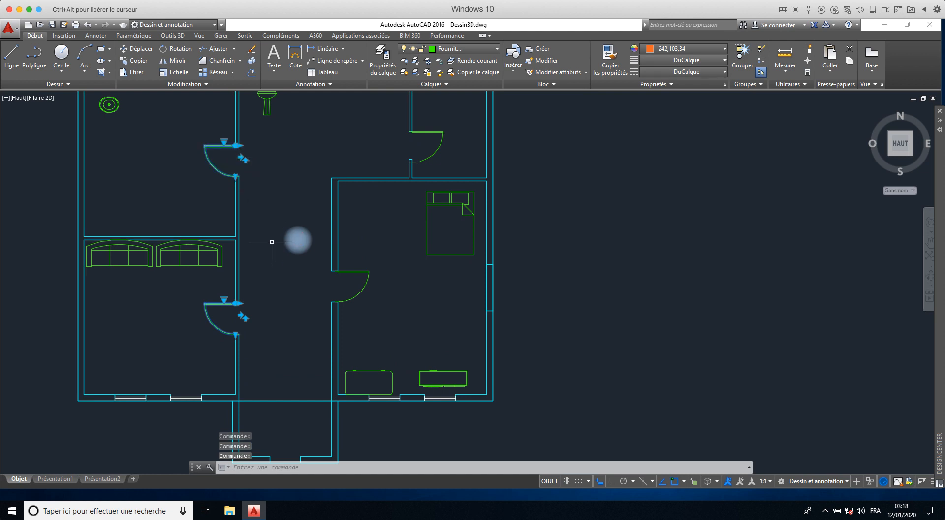
key("Escape")
- Copy the bedroom door from its hinge corner to the outer corner of the right jamb of the porch entrance opening
scroll(271, 242, "down", 2)
scroll(271, 241, "down", 2)
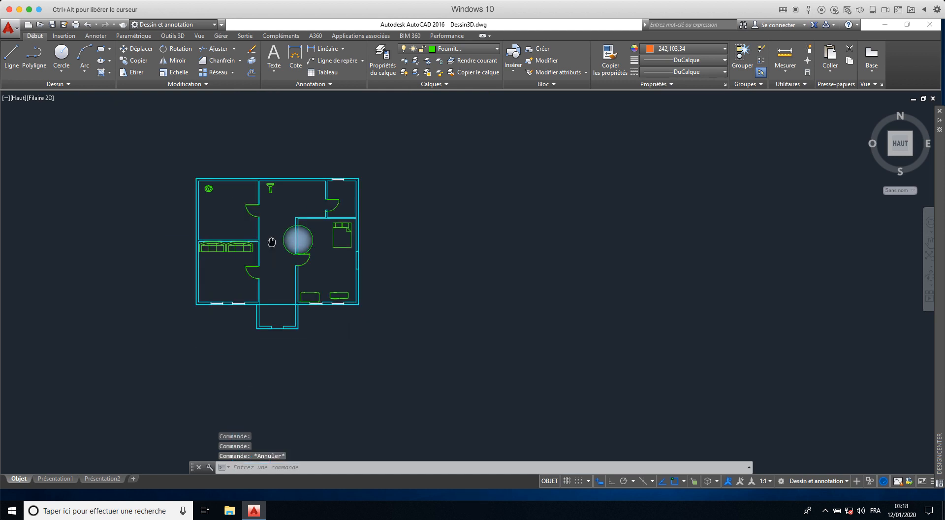
scroll(273, 243, "up", 2)
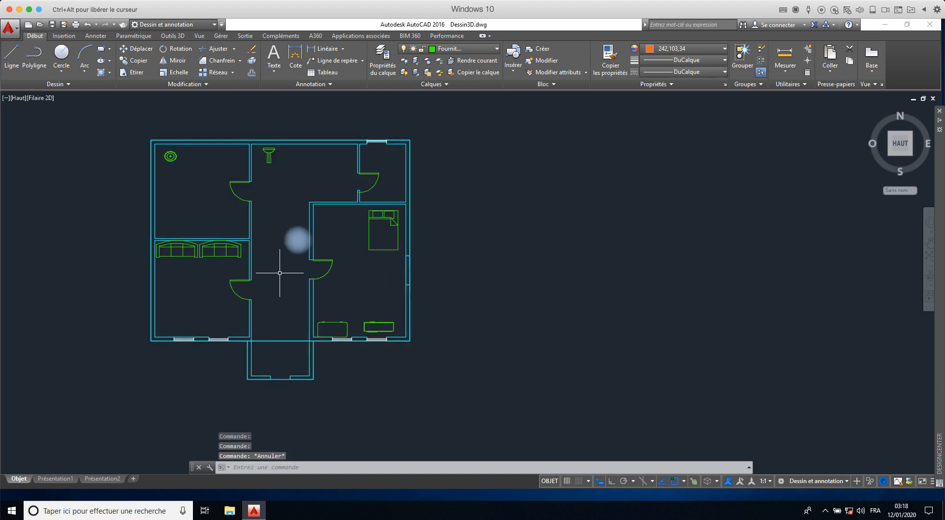
left_click(317, 269)
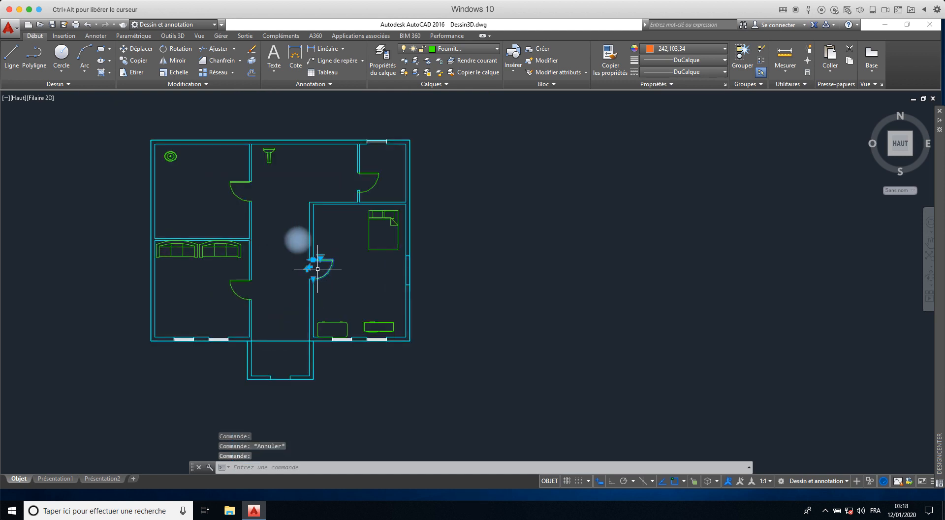
left_click(139, 60)
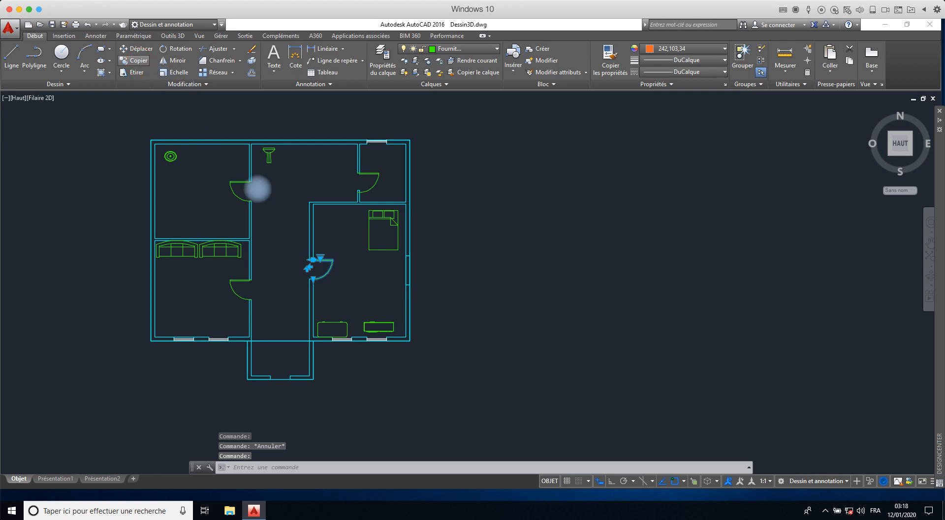
left_click(313, 259)
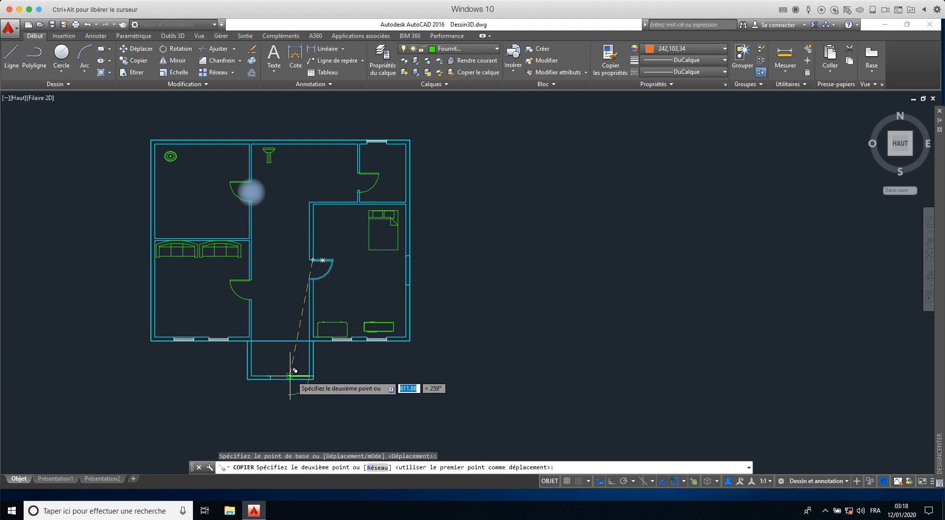
scroll(290, 376, "down", 2)
scroll(289, 375, "up", 6)
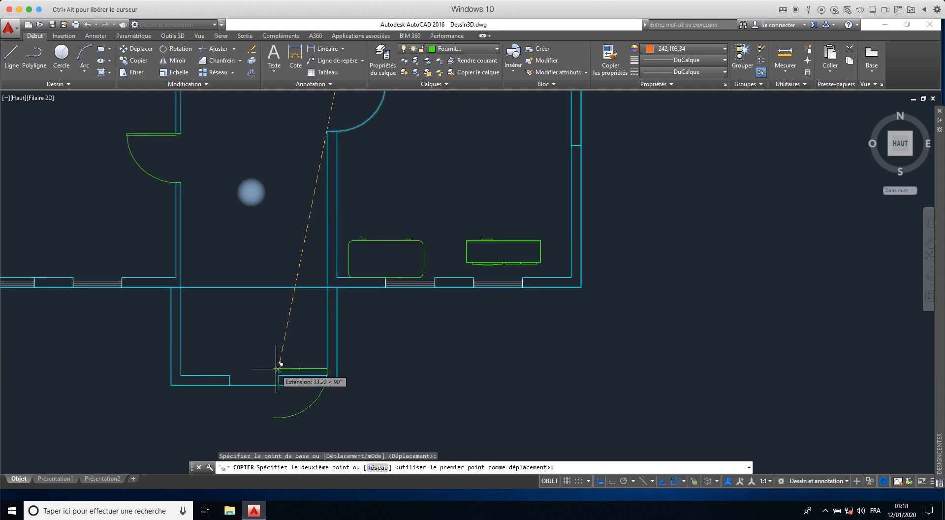
left_click(279, 386)
right_click(282, 390)
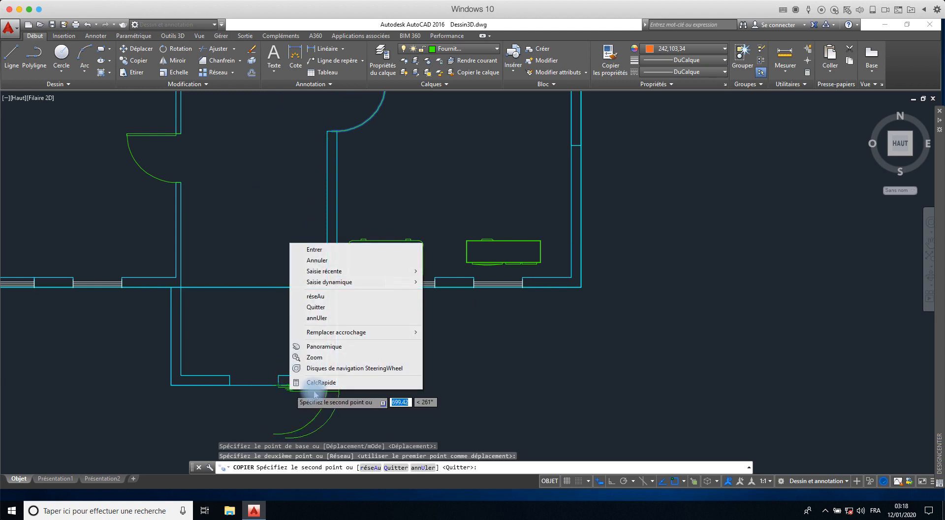
left_click(320, 247)
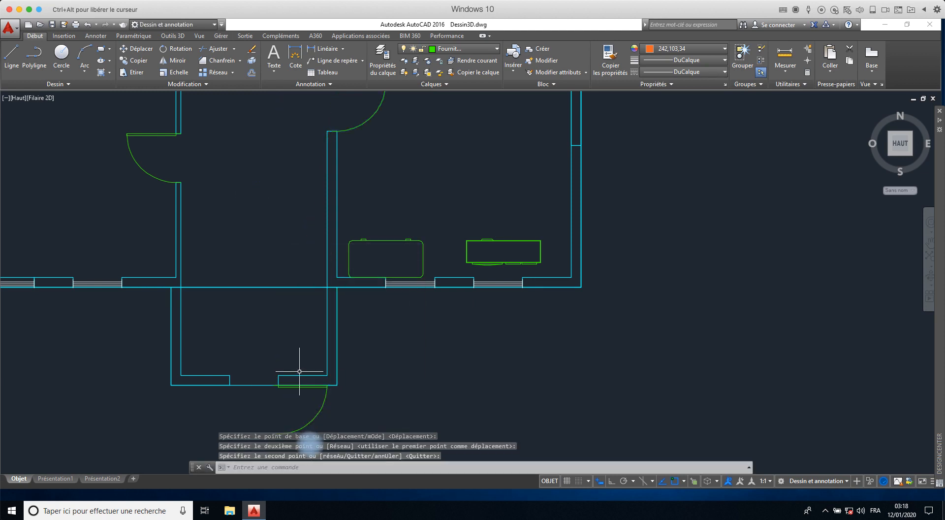
- Align the copied door with the porch entrance opening, hinged on the right jamb and opening outward, and clear the selection
left_click(278, 384)
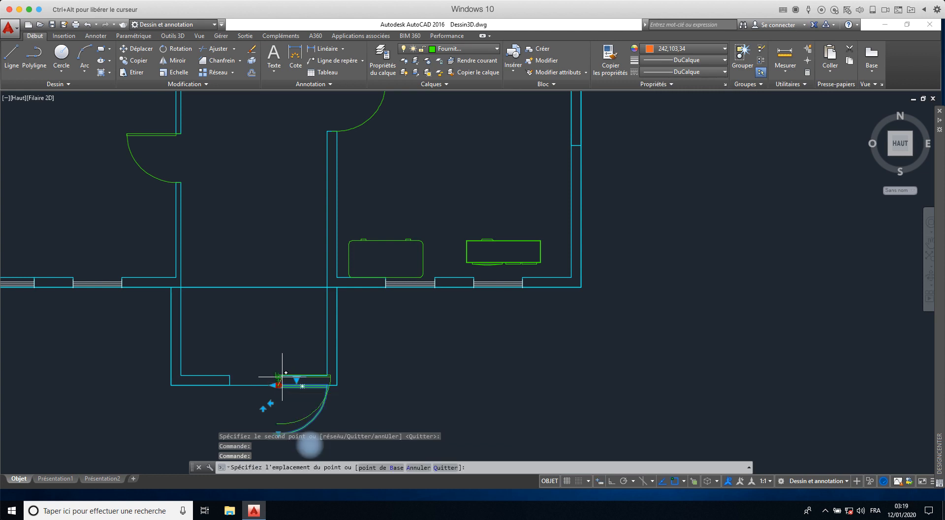
left_click(229, 385)
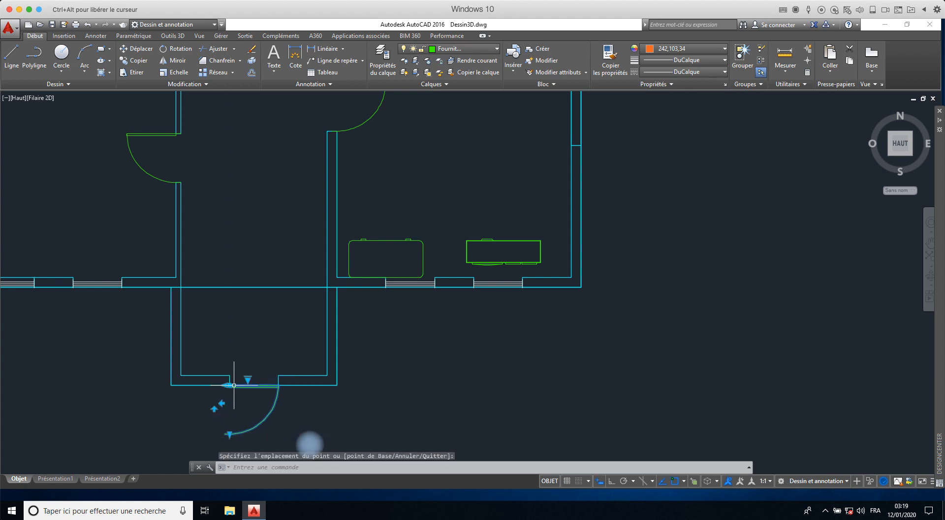
middle_click_drag(234, 384, 232, 233)
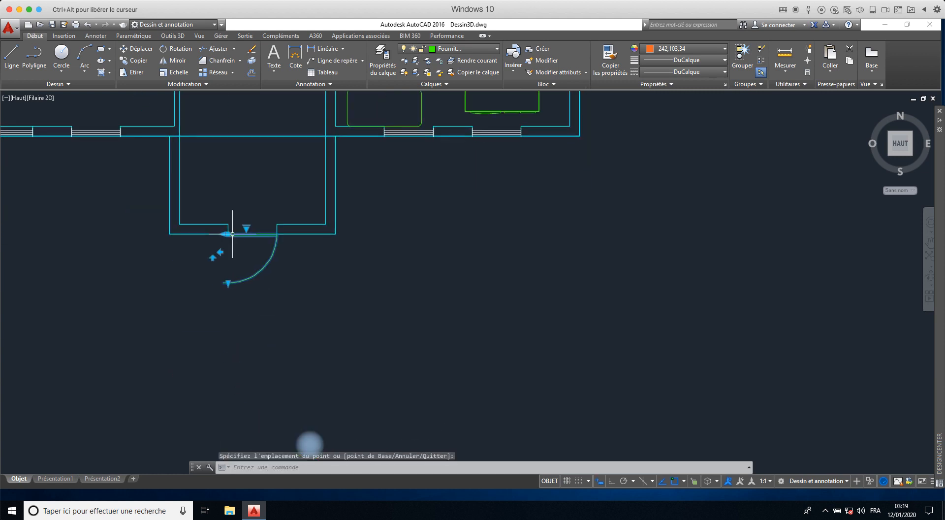
left_click(255, 274)
left_click(226, 230)
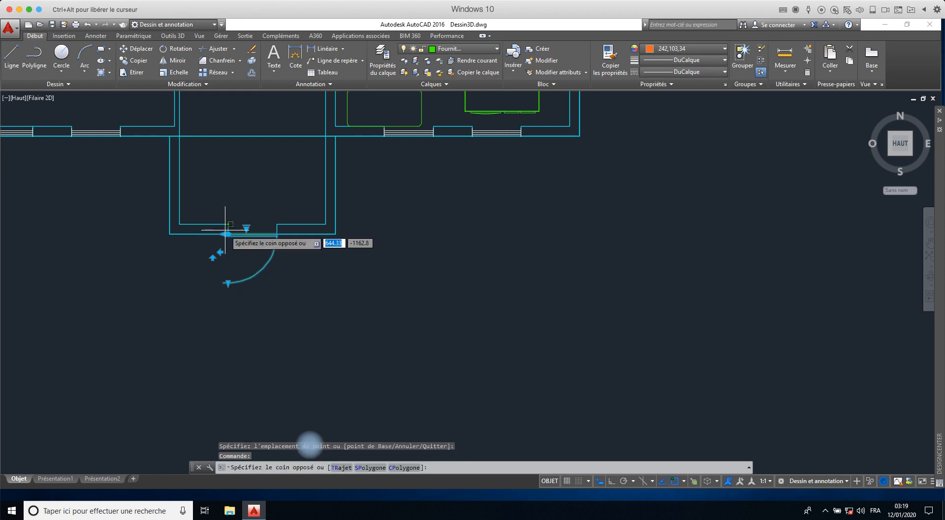
key("Escape")
left_click(228, 234)
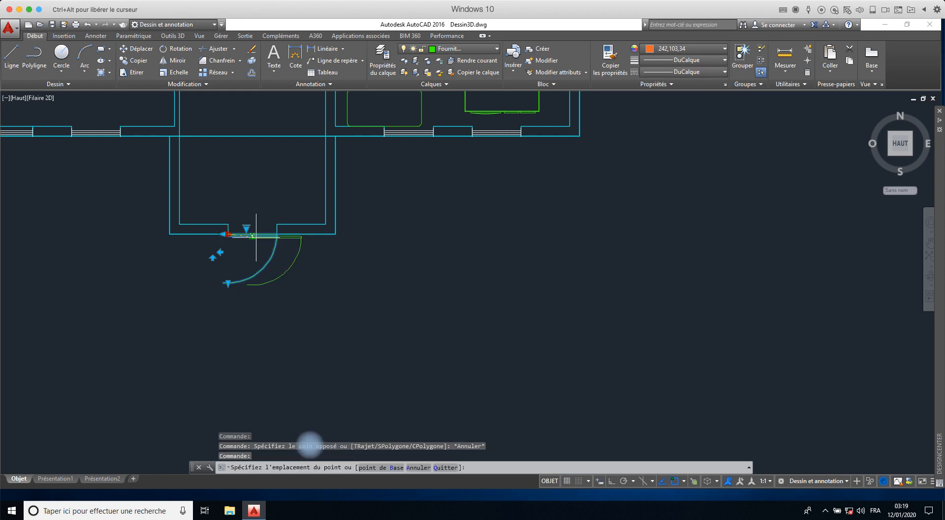
left_click(282, 233)
key("Escape")
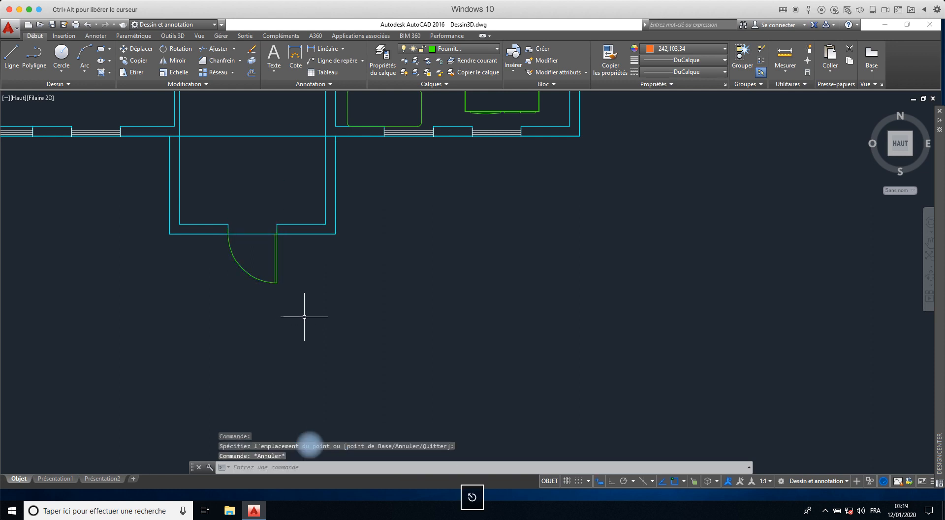
- Insert the "Toilettes - Métrique" dynamic block from DesignCenter into the upper-left room
scroll(314, 311, "down", 5)
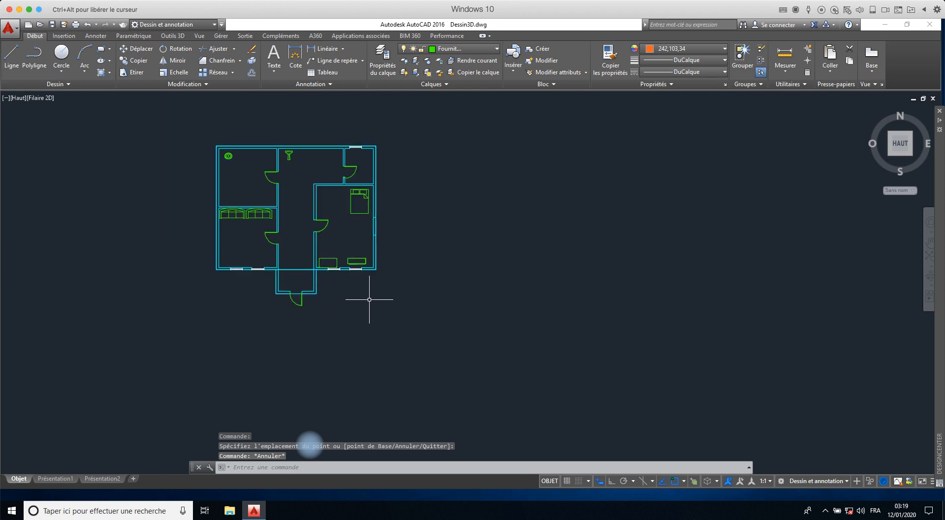
mouse_move(935, 248)
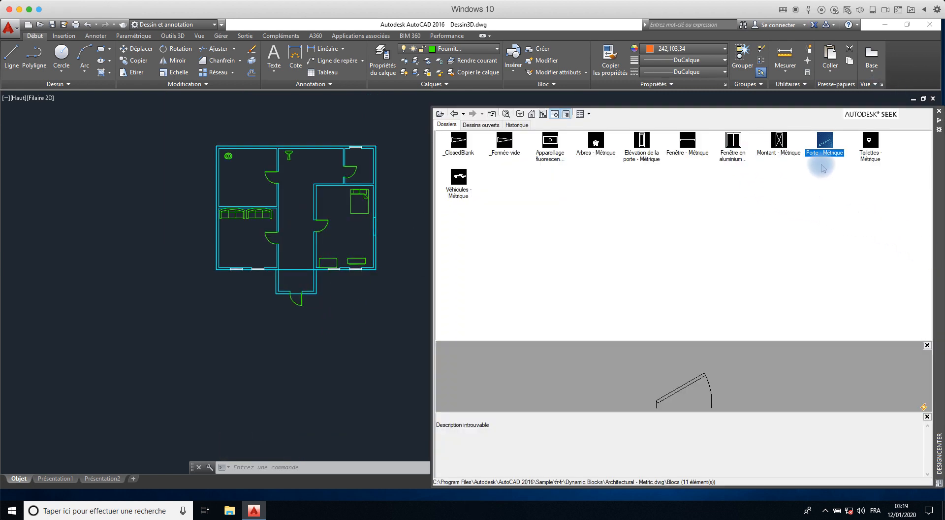
left_click(871, 145)
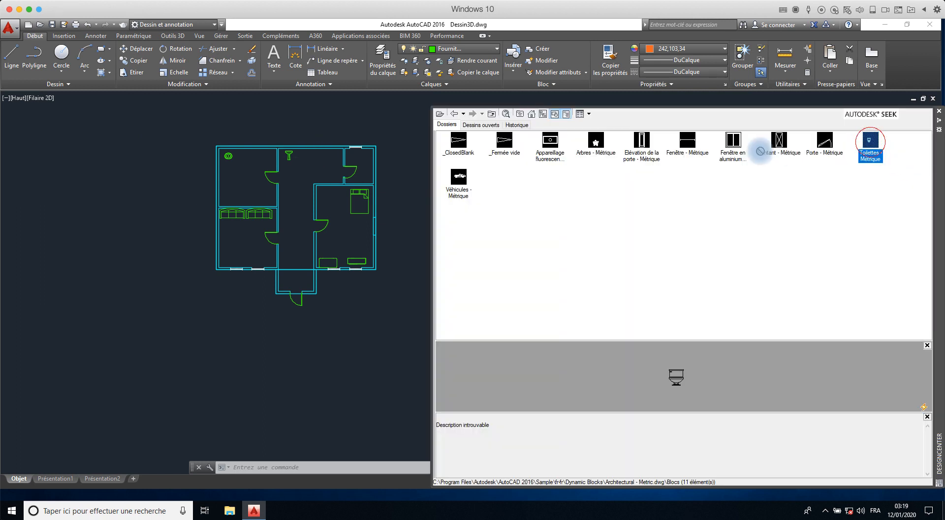
mouse_move(301, 163)
left_mouse_down()
mouse_move(236, 155)
mouse_move(266, 167)
left_mouse_up()
- Switch the toilet block to its "Allongé (vue en plan)" representation
scroll(266, 162, "up", 4)
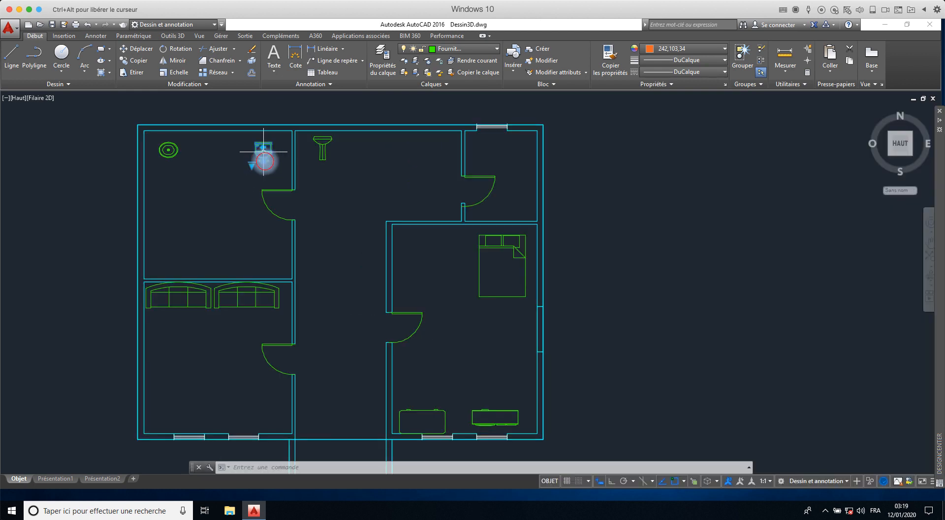
scroll(261, 177, "up", 5)
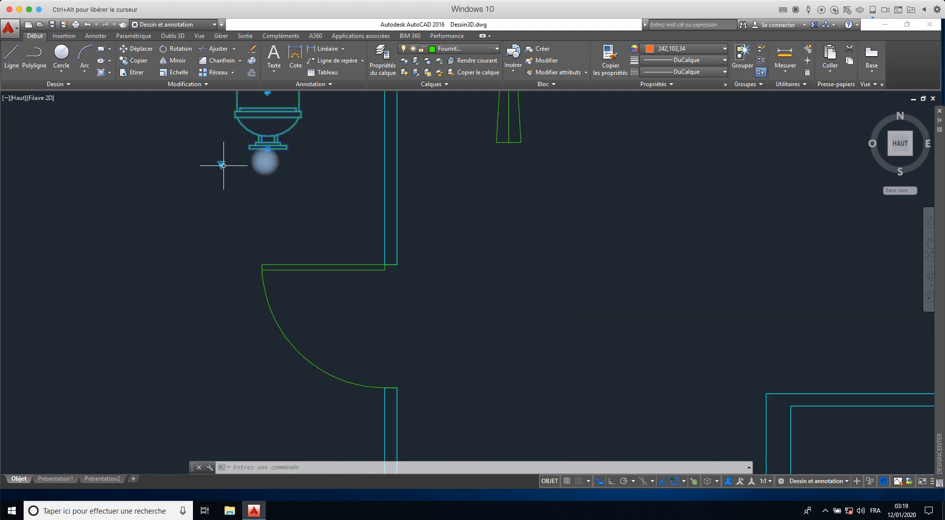
left_click(222, 165)
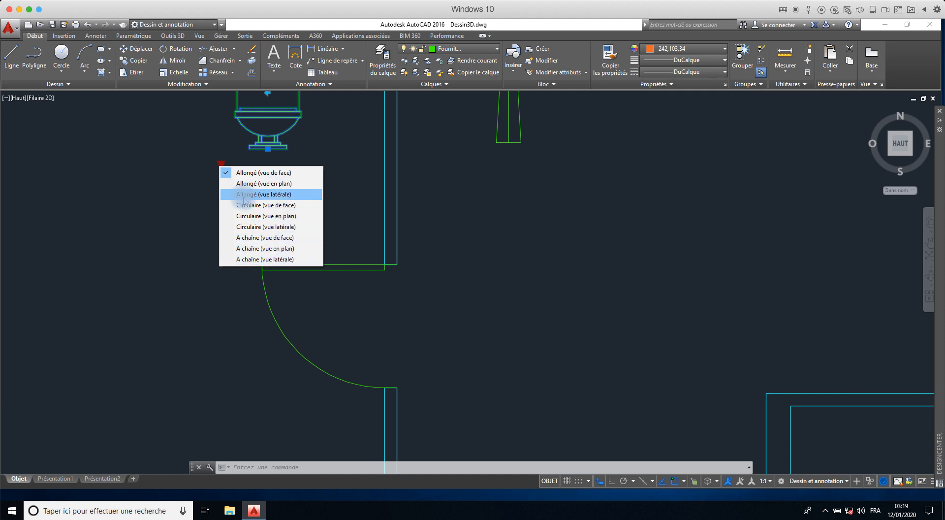
left_click(271, 183)
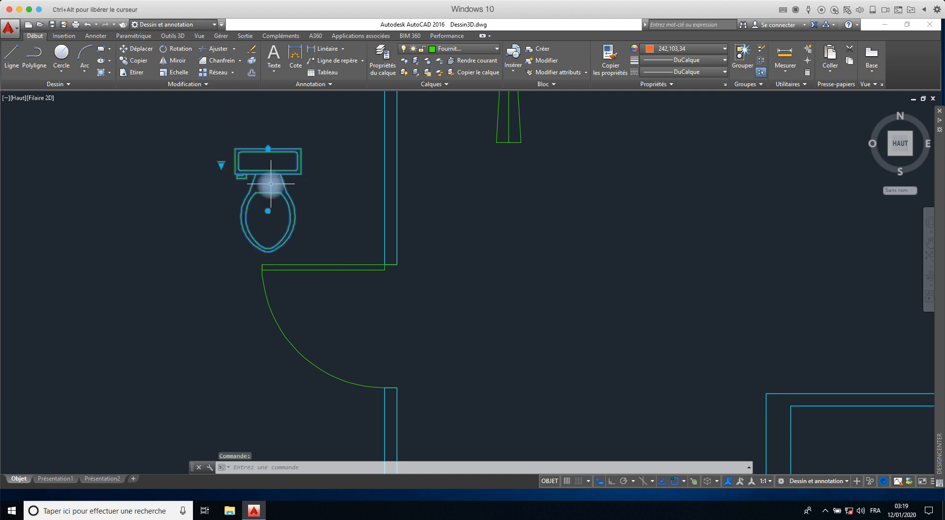
- Move the toilet straight up close to the top wall of the upper-left room and clear the selection
scroll(267, 152, "down", 2)
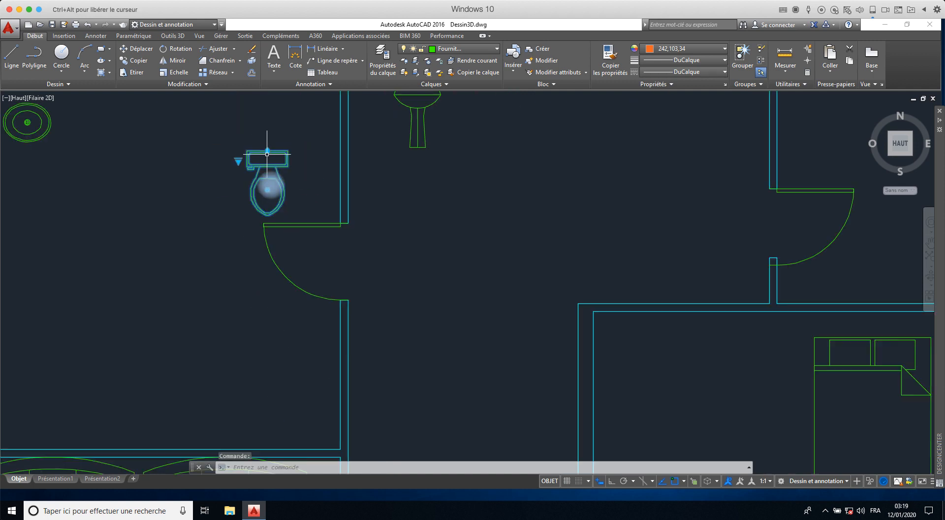
scroll(267, 153, "down", 2)
left_click(267, 156)
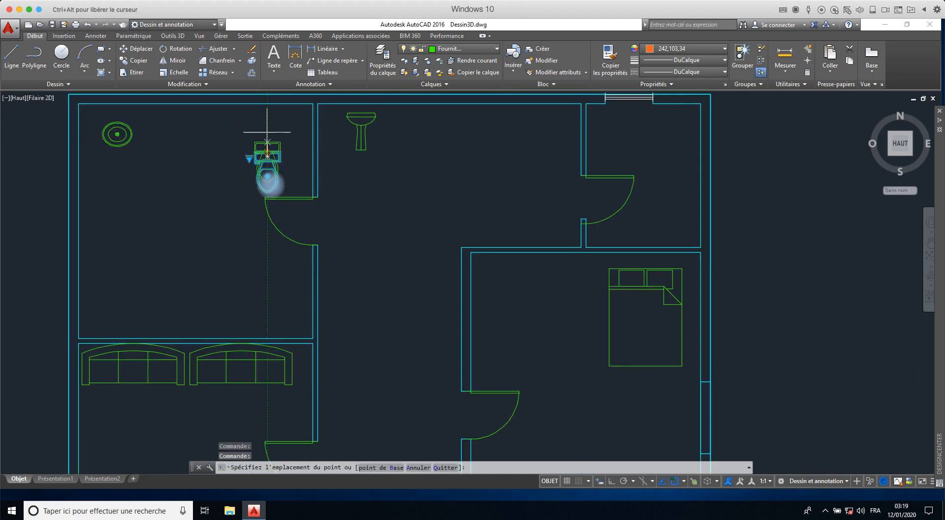
left_click(267, 111)
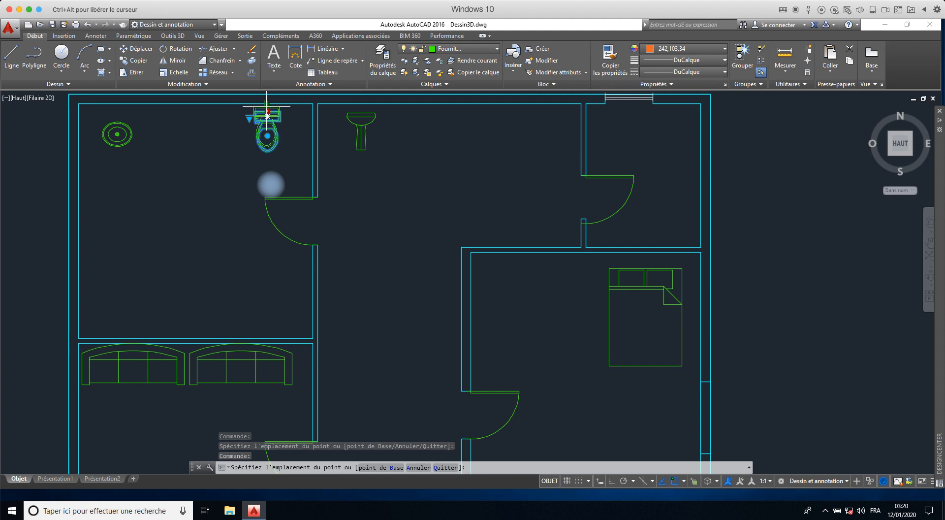
key("Escape")
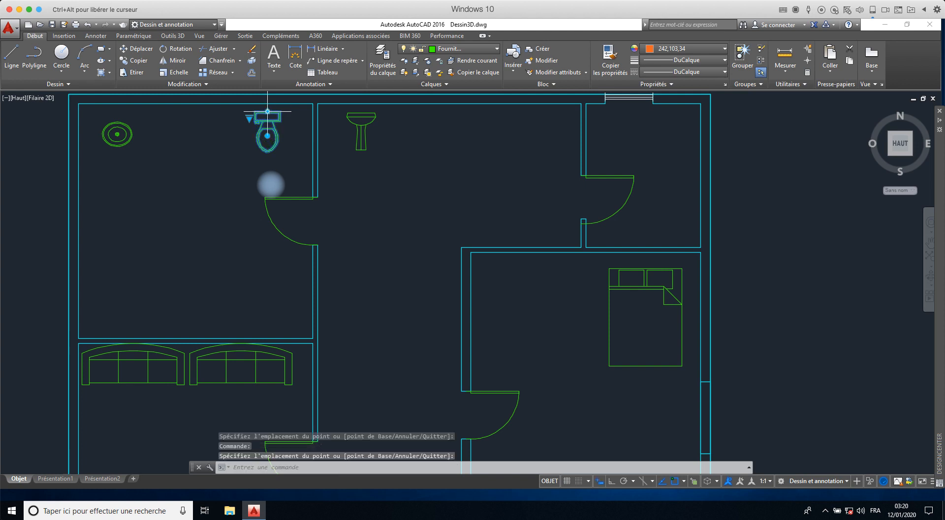
- Insert the "Véhicules - Métrique" dynamic block from DesignCenter into the upper central area of the plan
left_click(939, 202)
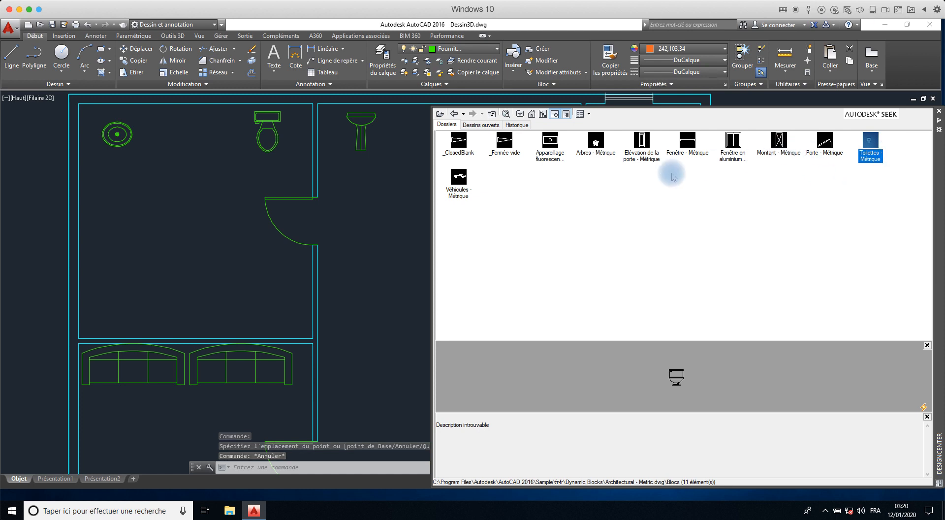
left_click(458, 181)
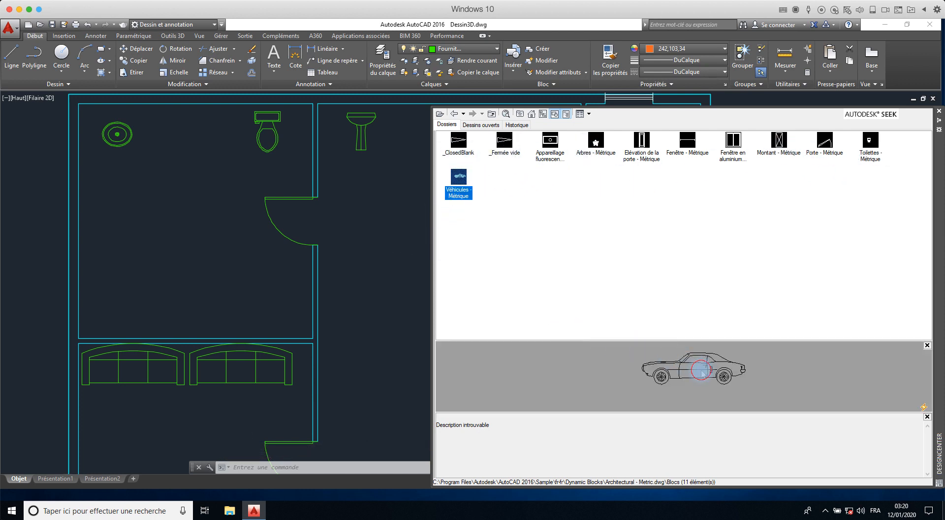
left_click_drag(455, 181, 351, 251)
mouse_move(938, 228)
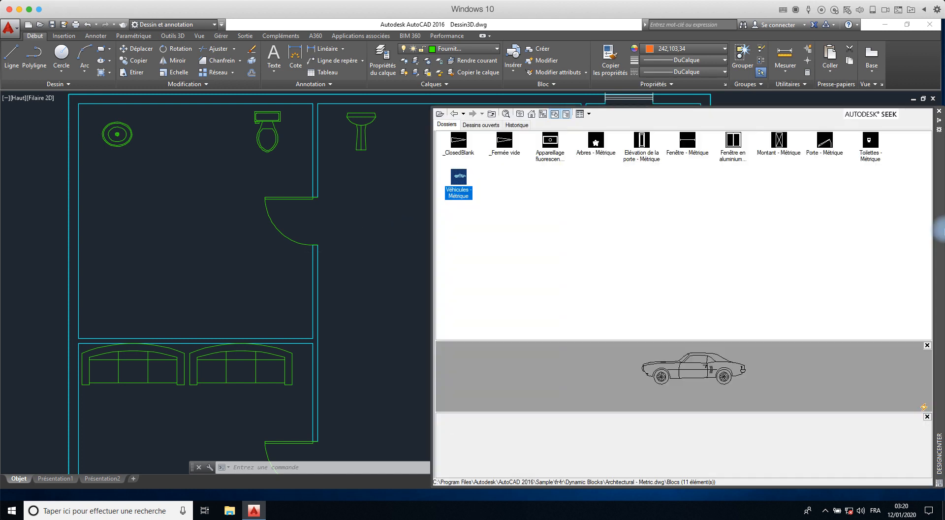
left_click(457, 178)
left_click_drag(458, 178, 359, 211)
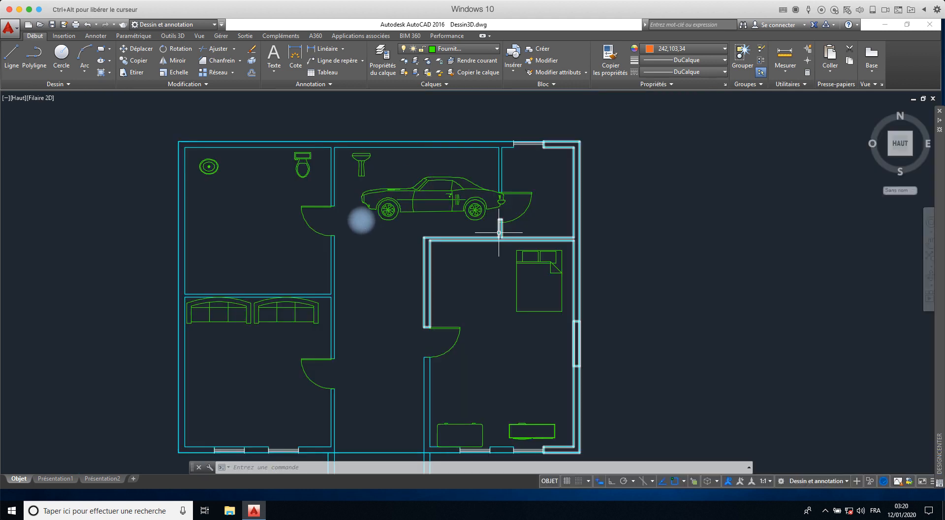
- Move the car block into the upper-left room, below the toilet
scroll(498, 232, "down", 2)
middle_click_drag(399, 291, 384, 268)
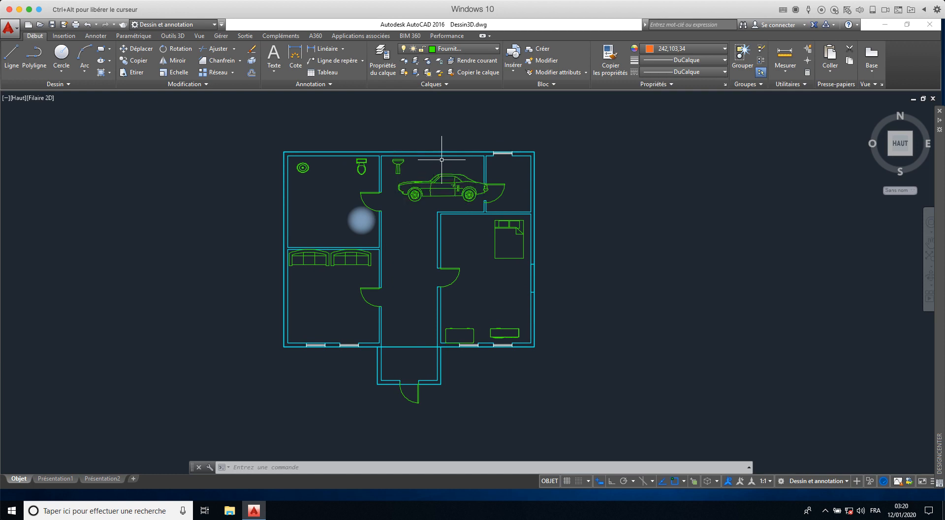
left_click(438, 187)
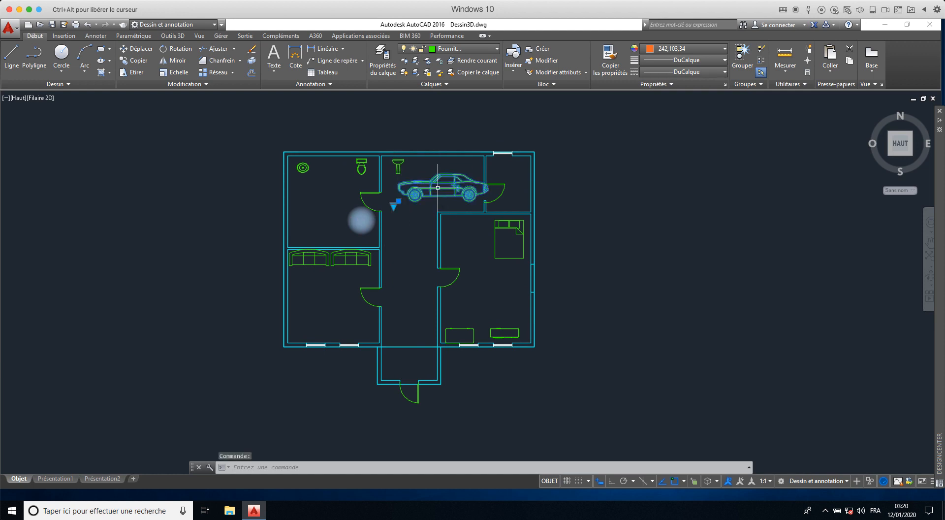
left_click(398, 201)
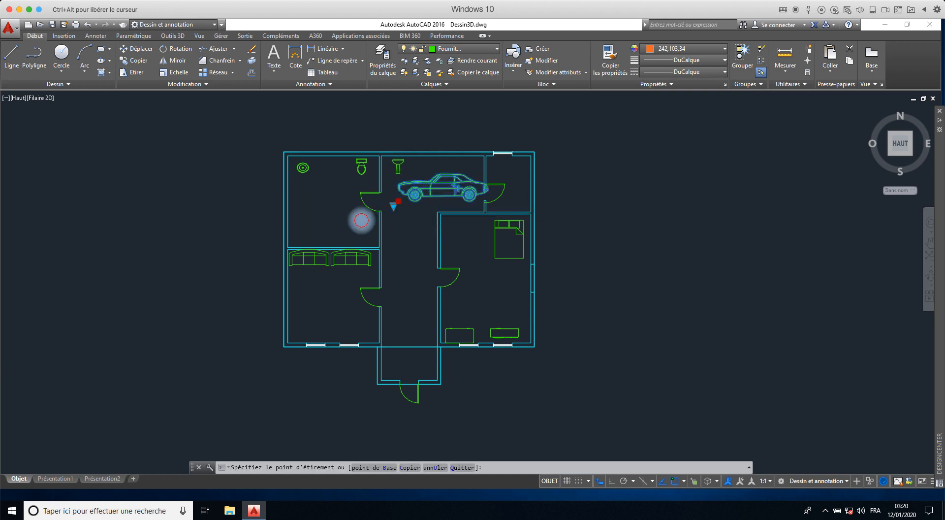
left_click(287, 215)
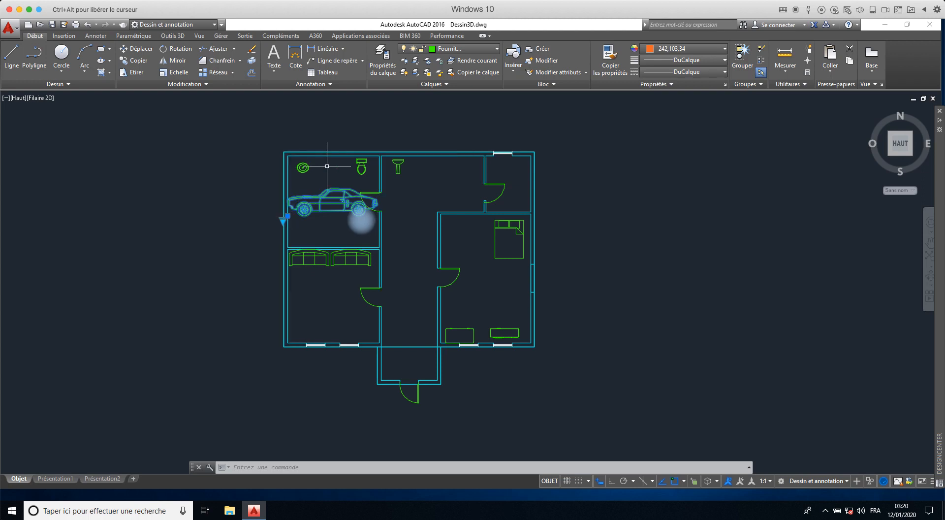
- Move the toilet block from the upper-left room into the top corner of the small upper-right room
left_click(361, 159)
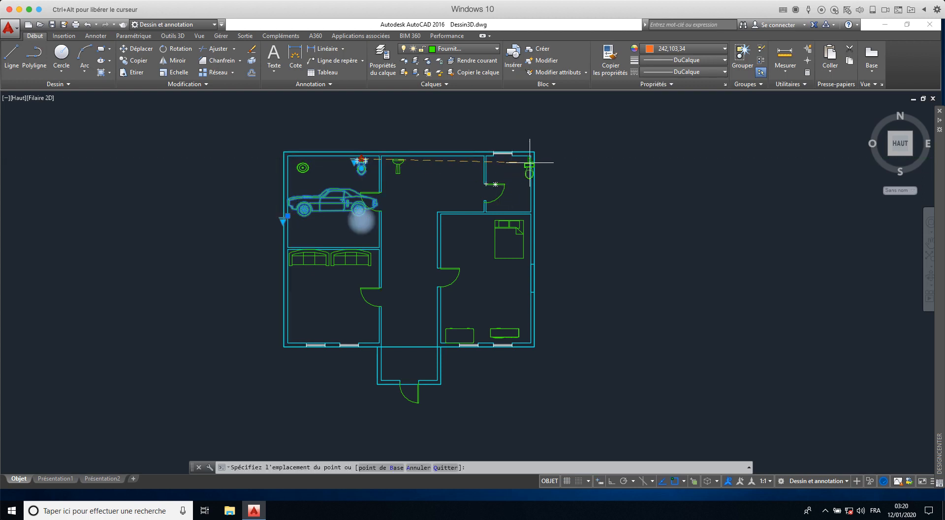
scroll(521, 165, "up", 4)
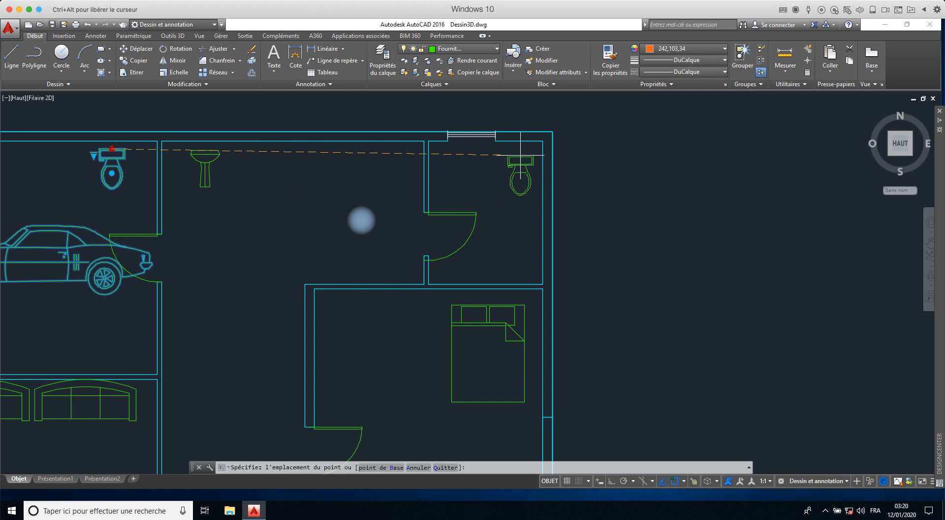
left_click(523, 149)
- Move the round fixture from the upper-left room into the small upper-right room, below the toilet
middle_click_drag(69, 169, 309, 184)
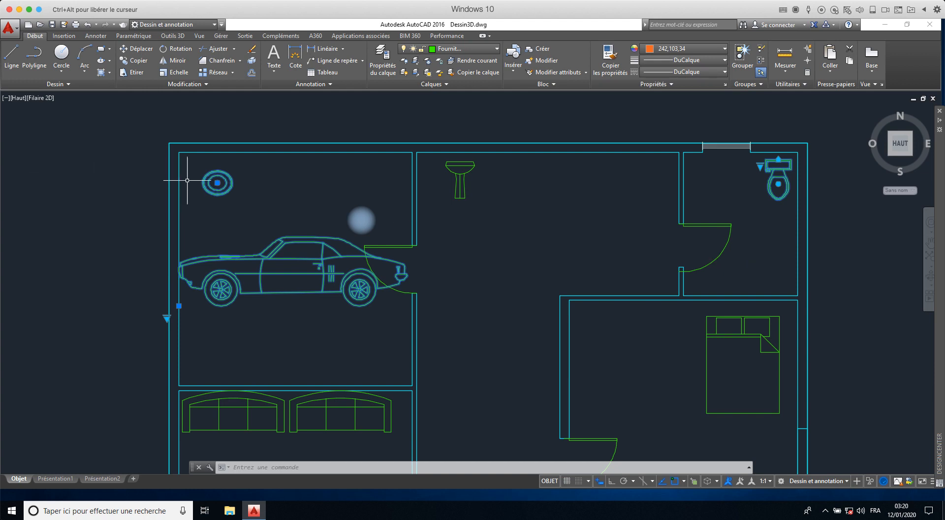
left_click(219, 184)
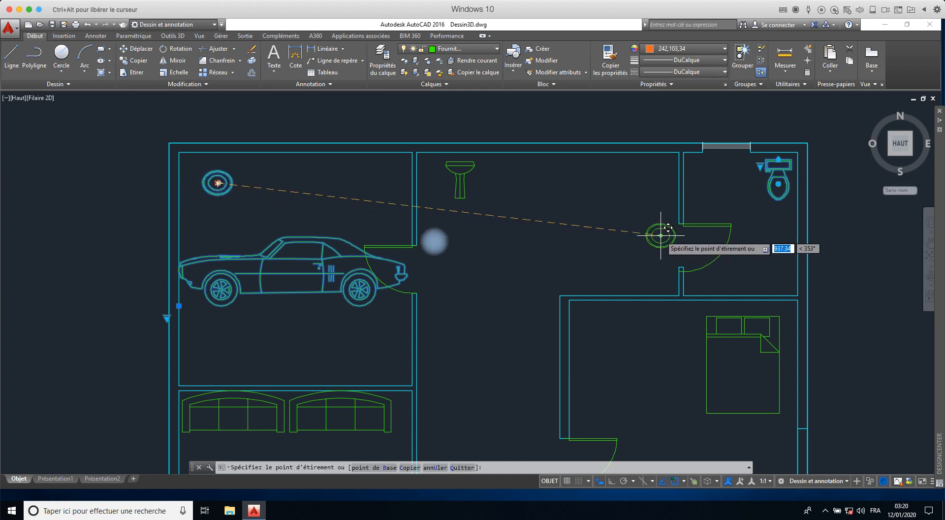
left_click(778, 264)
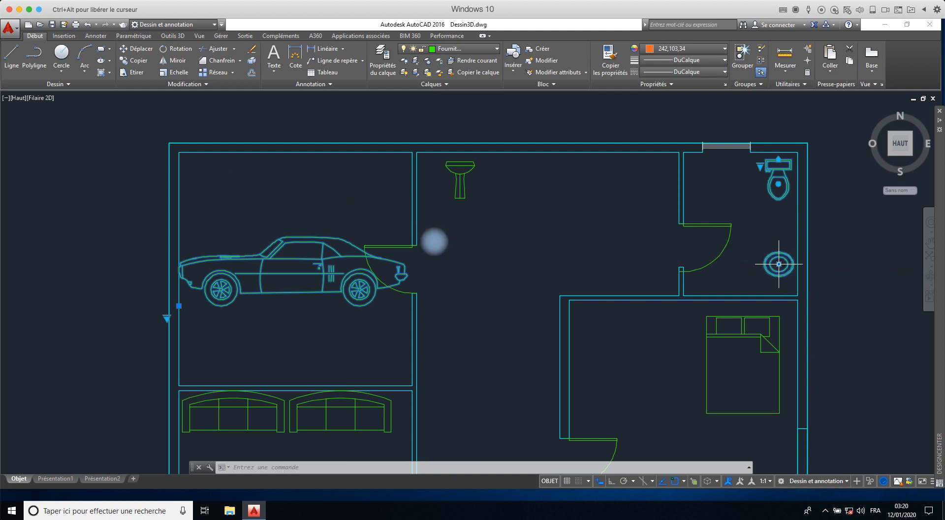
- Delete the round fixture below the toilet in the small upper-right room
left_click(175, 48)
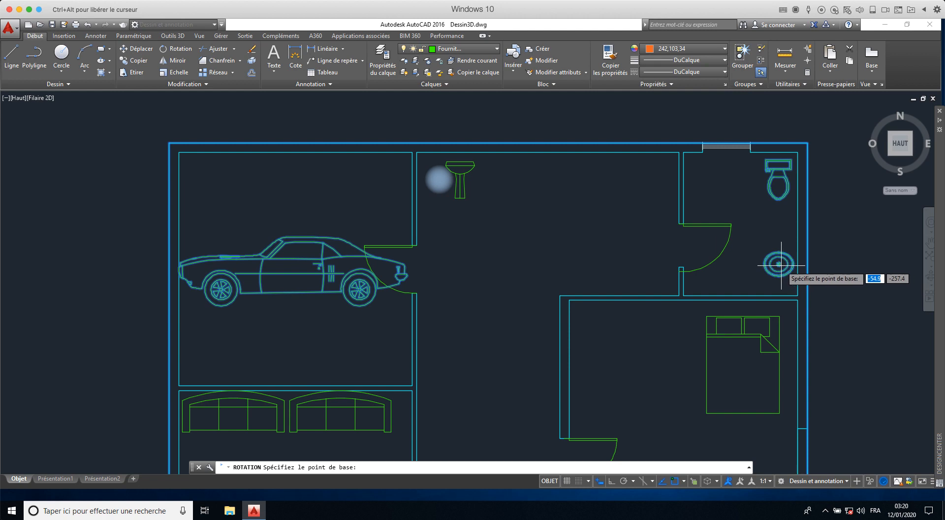
key("Escape")
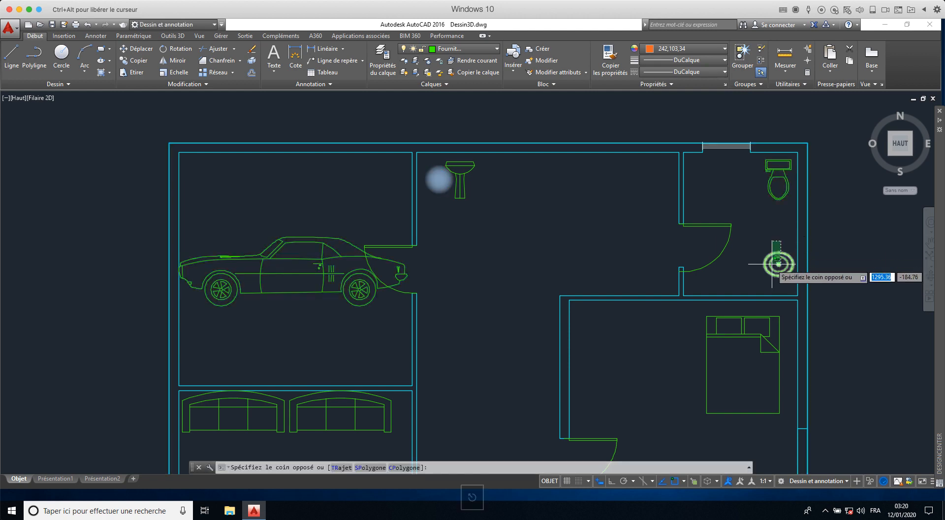
left_click(764, 264)
key("Escape")
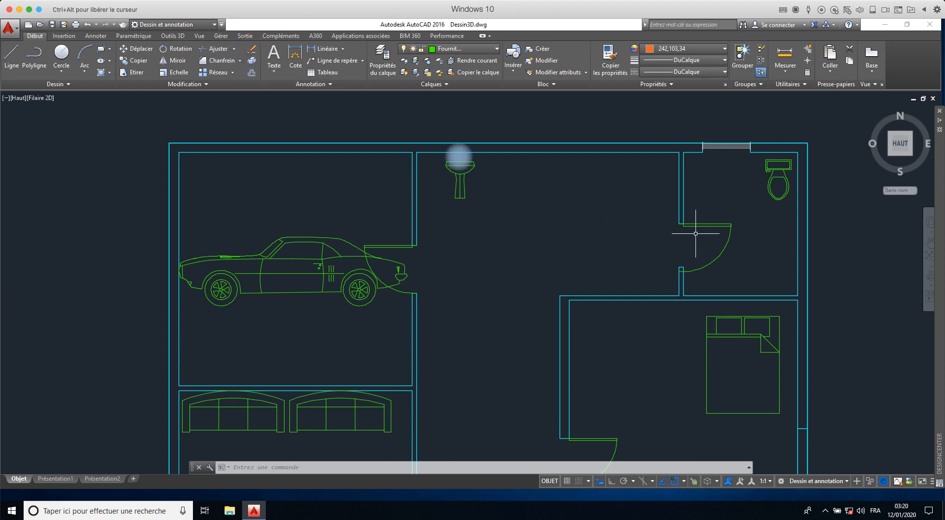
- Rotate the side-view car block 90° clockwise so that it stands vertically on the plan
mouse_move(938, 229)
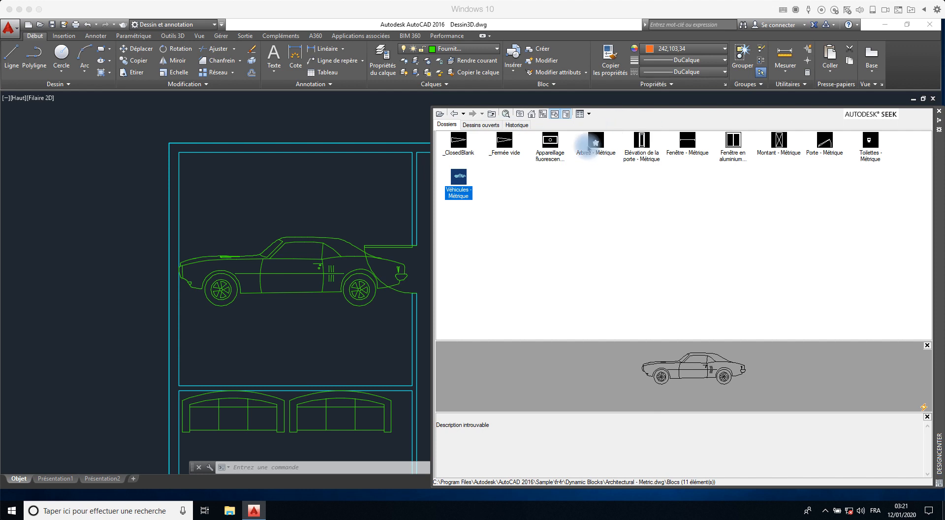
left_click(287, 271)
key("ctrl+2")
left_click_drag(294, 274, 285, 265)
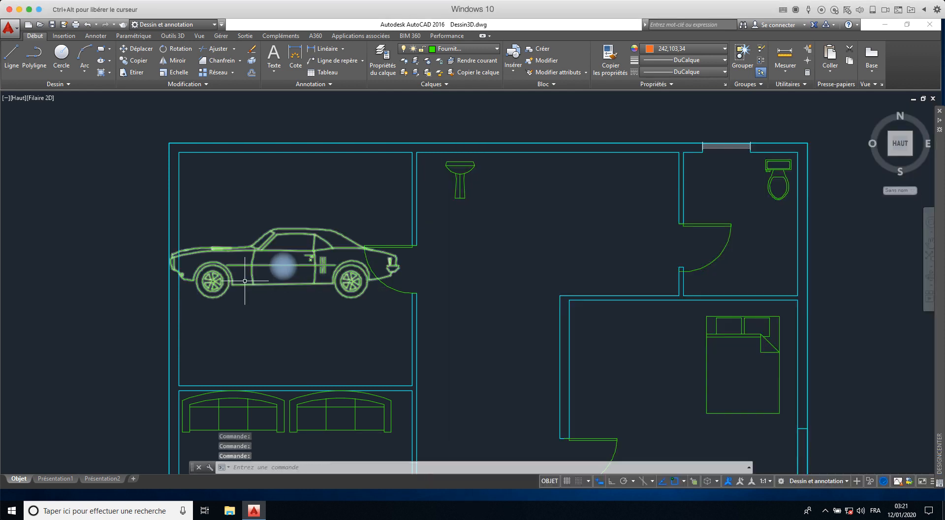
left_click(255, 262)
left_click(251, 268)
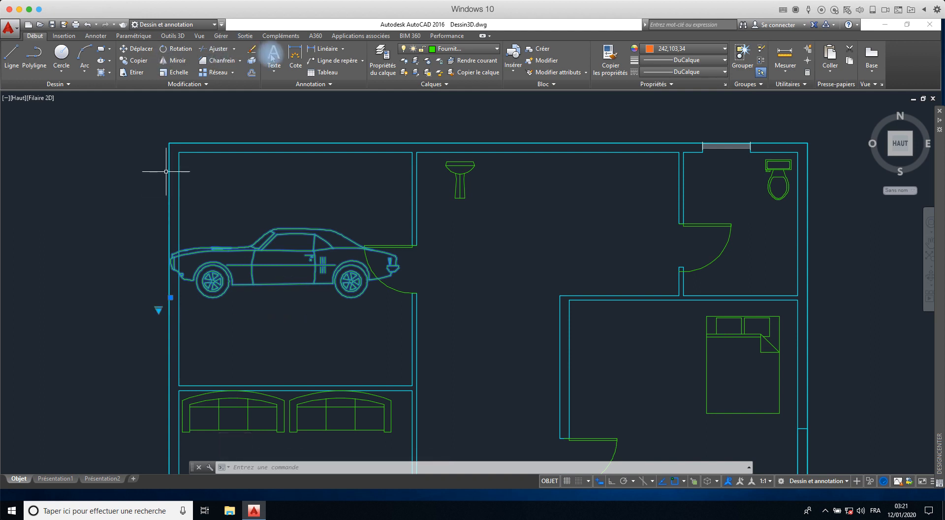
left_click(177, 49)
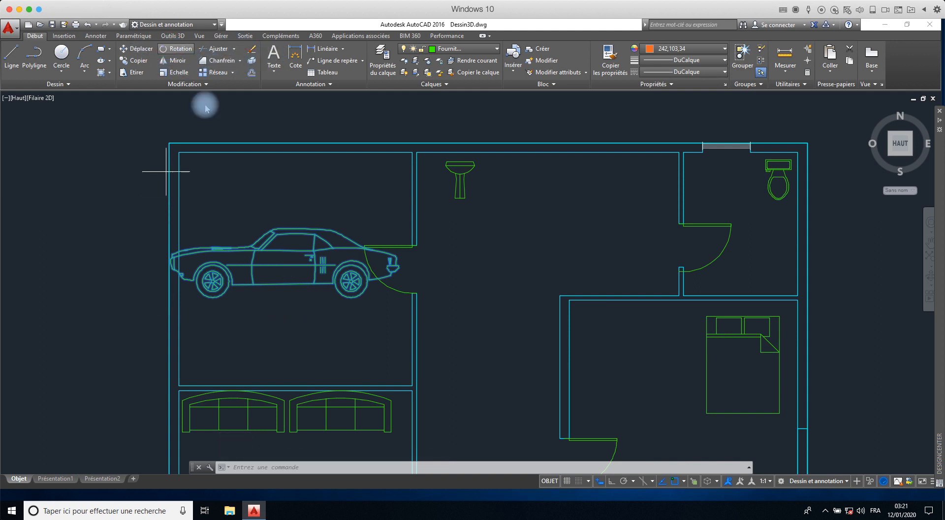
left_click(289, 218)
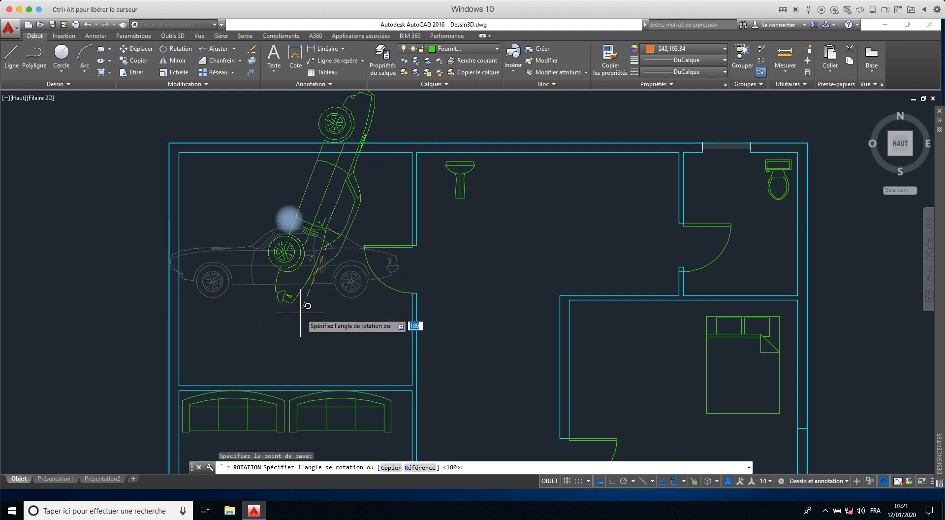
left_click(327, 313)
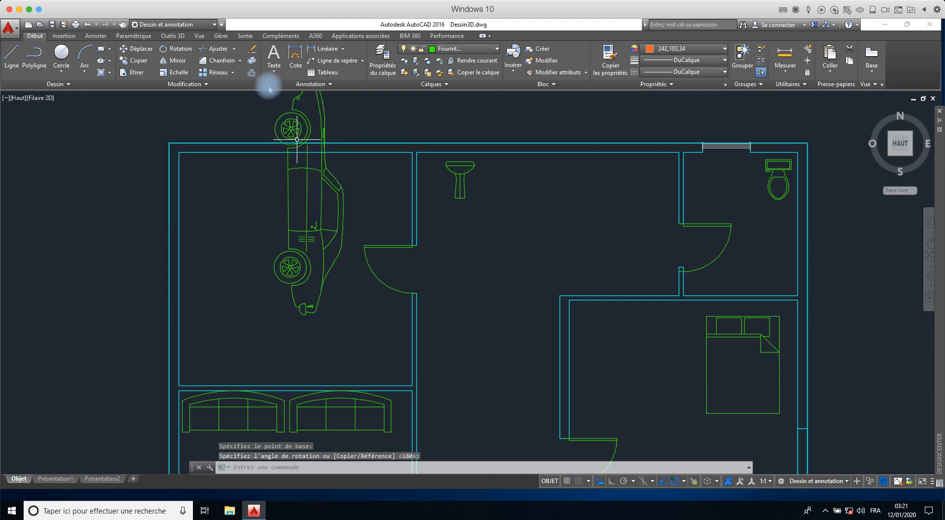
- Move the rotated car down so that it fits between the upper and lower walls of the upper-left room
left_click(131, 48)
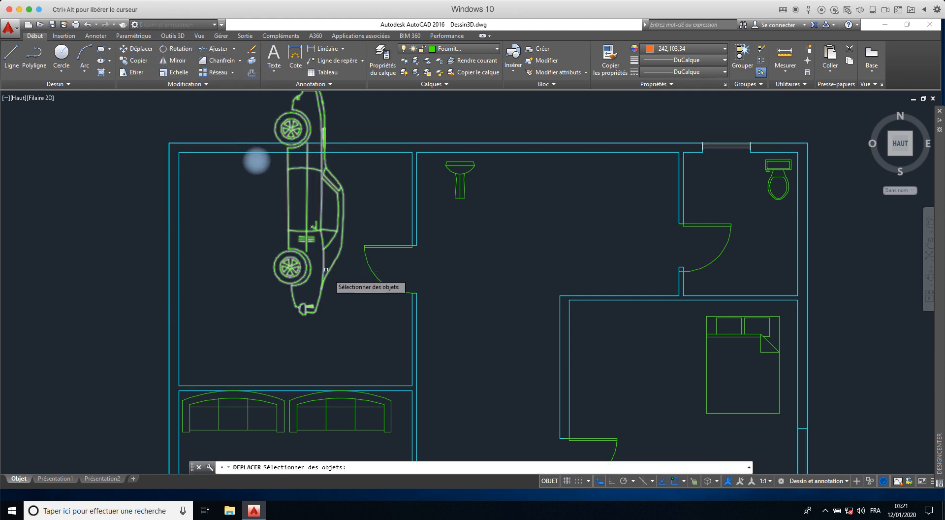
left_click(313, 244)
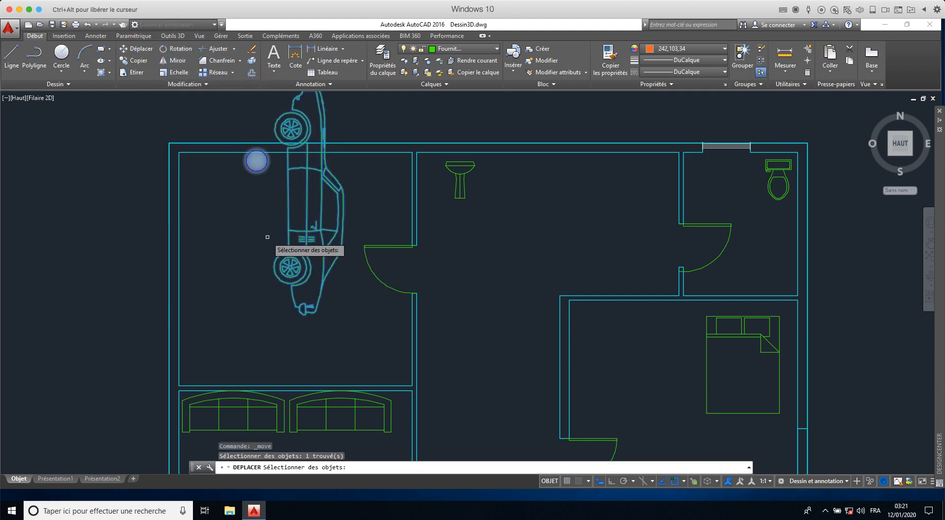
key("Return")
left_click(302, 241)
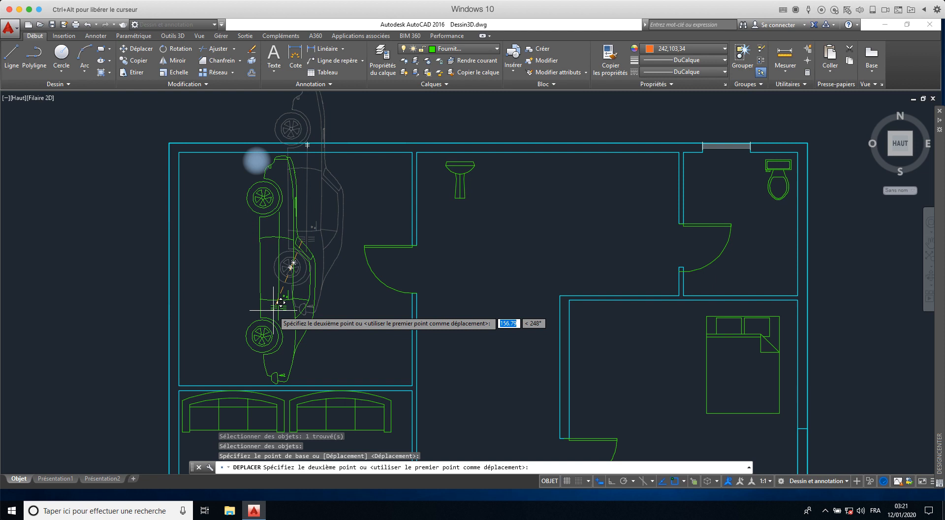
left_click(273, 310)
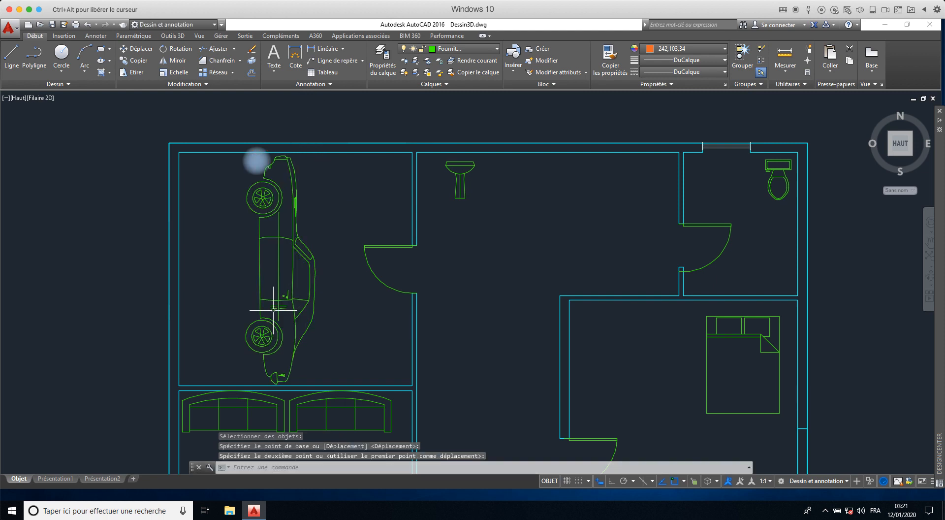
- Switch the car block to its "Berline (vue de dessus)" representation
left_click(269, 179)
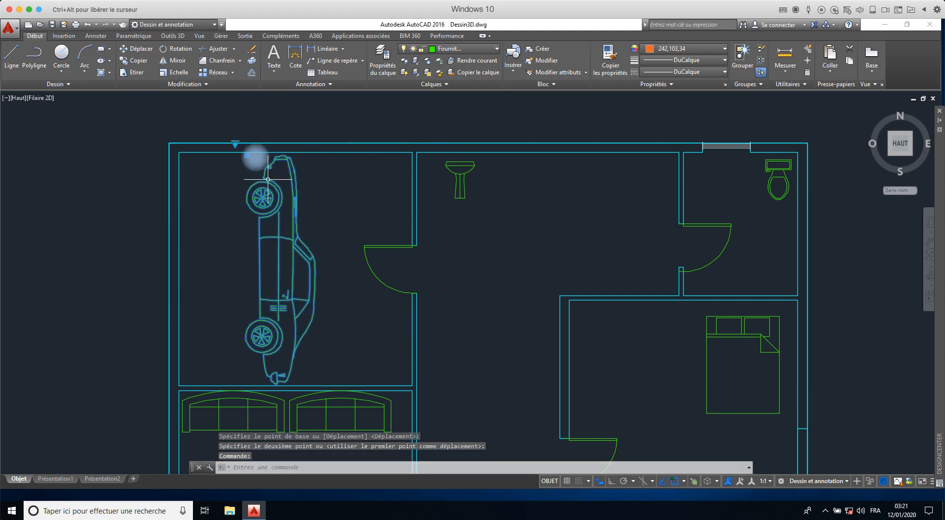
left_click(234, 144)
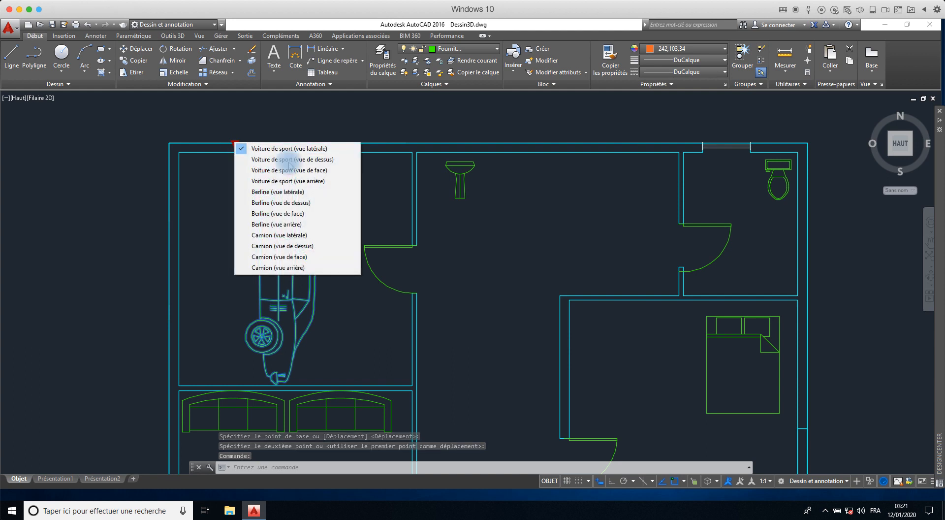
left_click(297, 203)
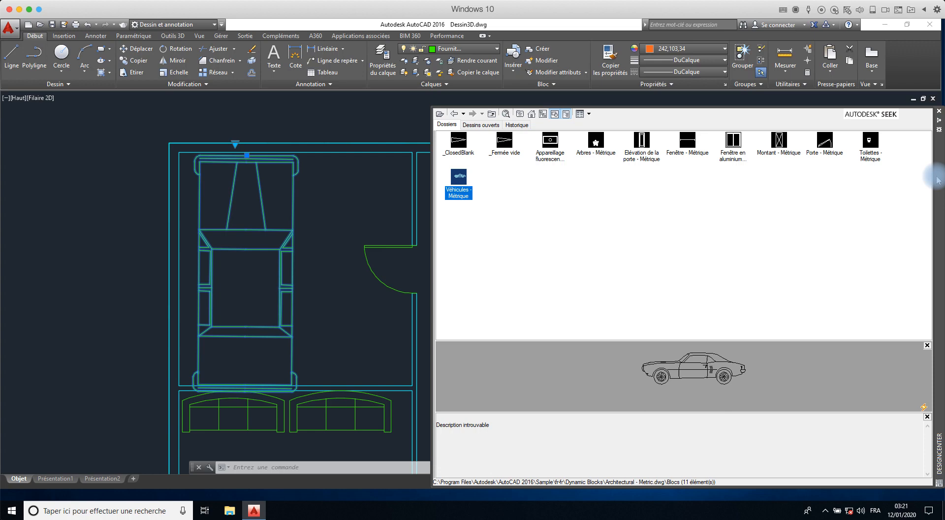
- Dock DesignCenter beside the drawing area and show the blocks of Architectural - Imperial.dwg from the Dynamic Blocks folder
left_click_drag(939, 197, 820, 208)
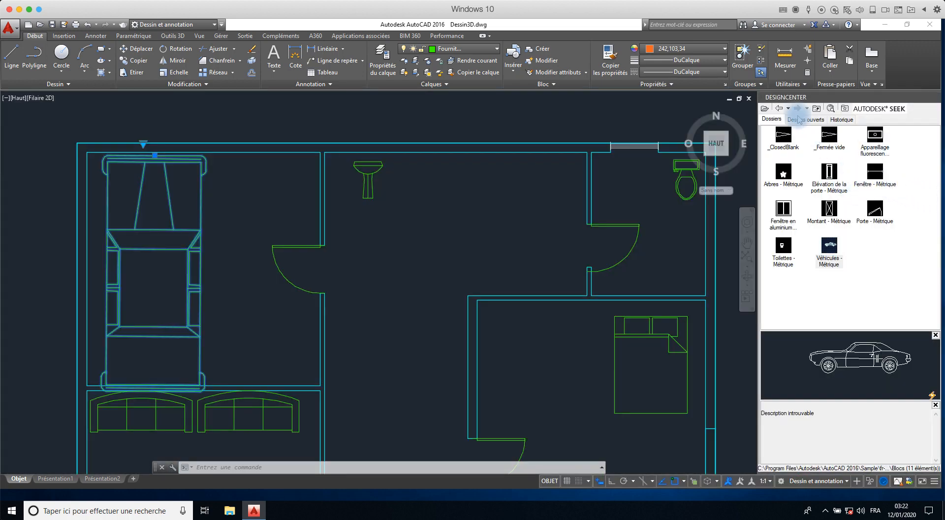
left_click(780, 109)
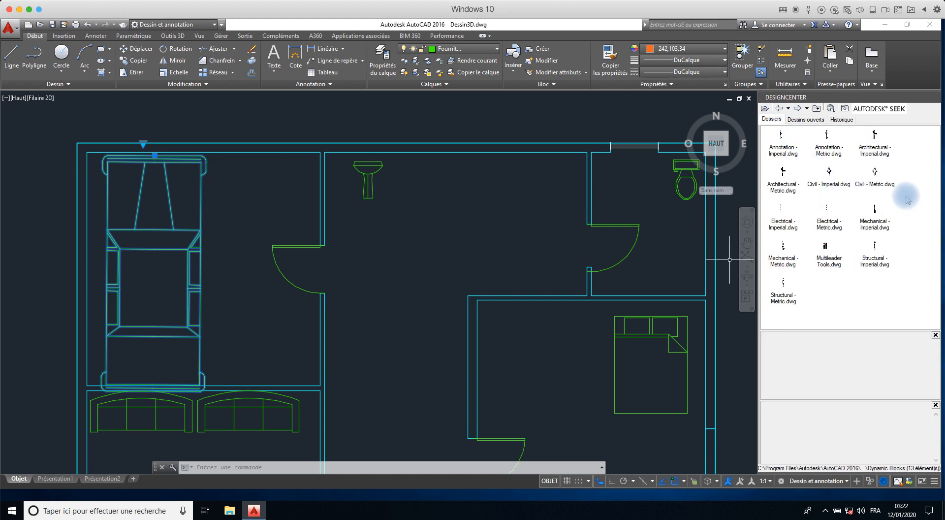
left_click(871, 156)
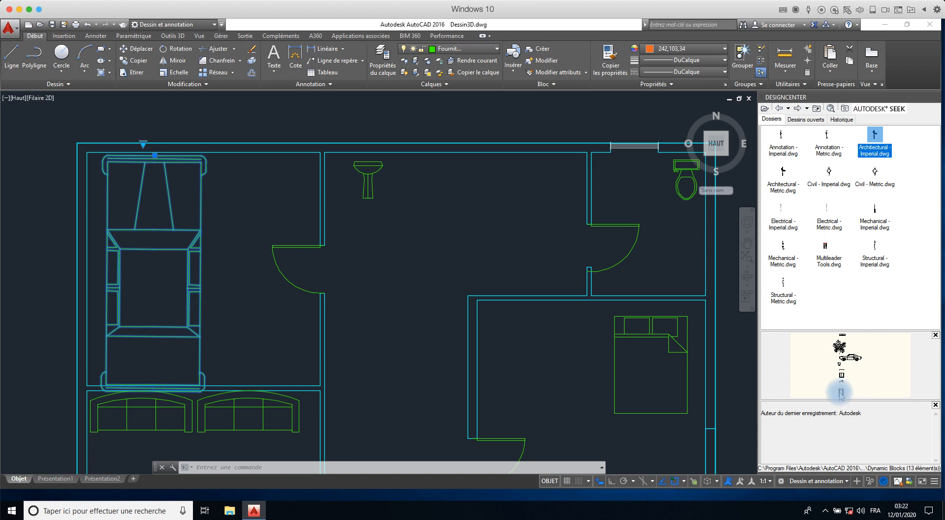
double_click(877, 152)
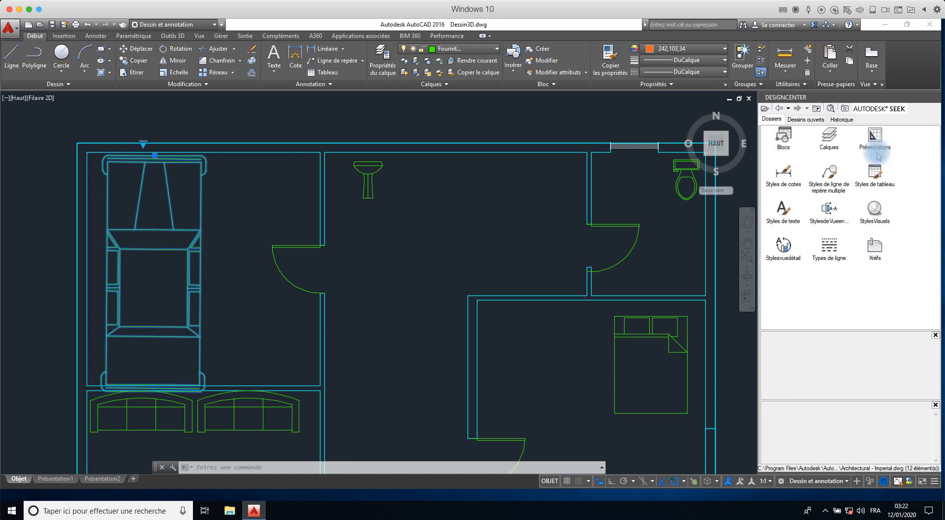
double_click(789, 141)
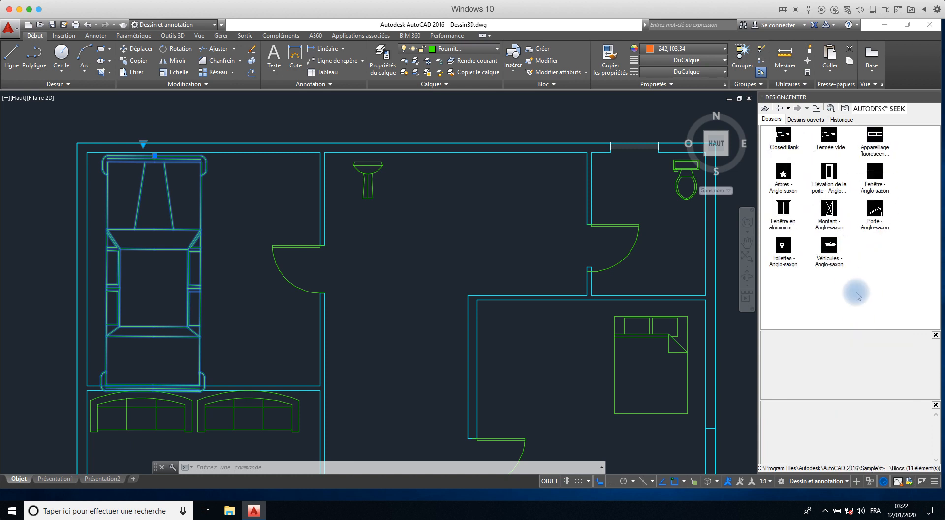
- Return to the Dynamic Blocks folder and preview its architectural, civil, electrical, mechanical and structural sample drawings
left_click(779, 109)
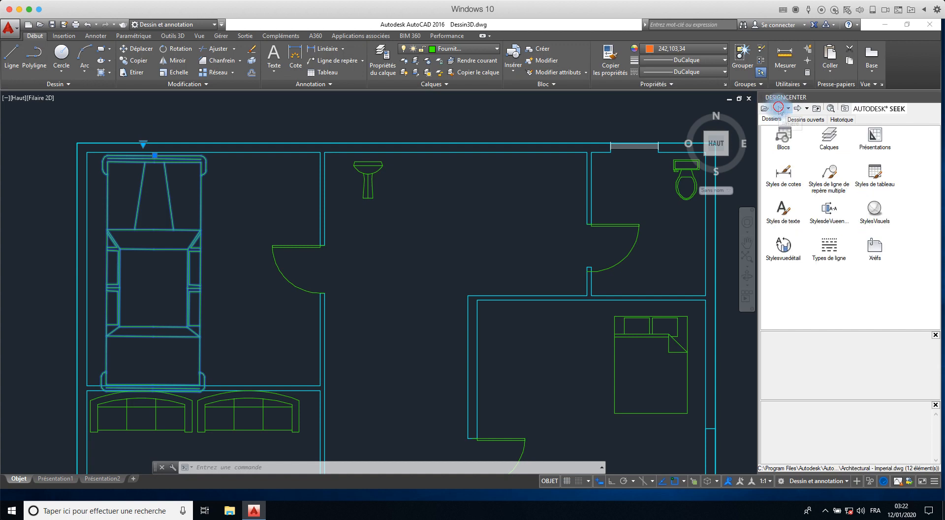
left_click(779, 108)
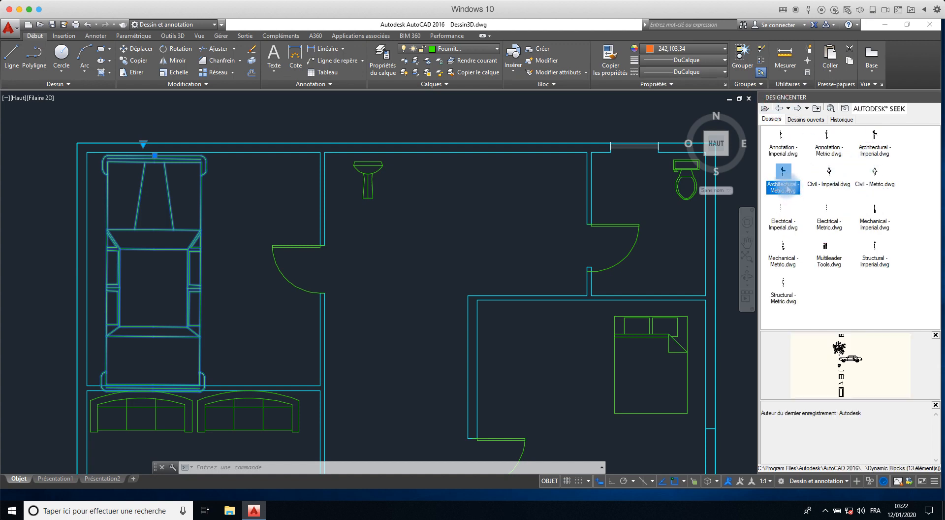
left_click(874, 141)
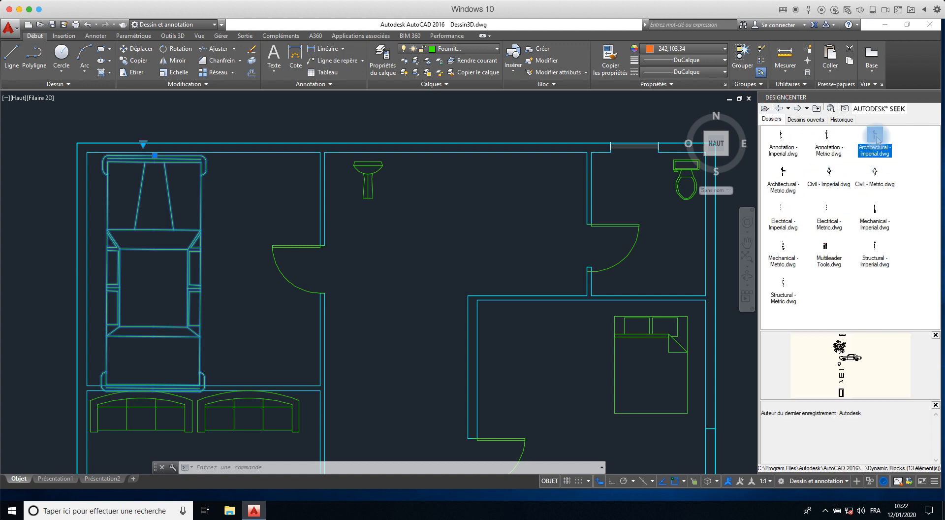
left_click(794, 186)
left_click(828, 180)
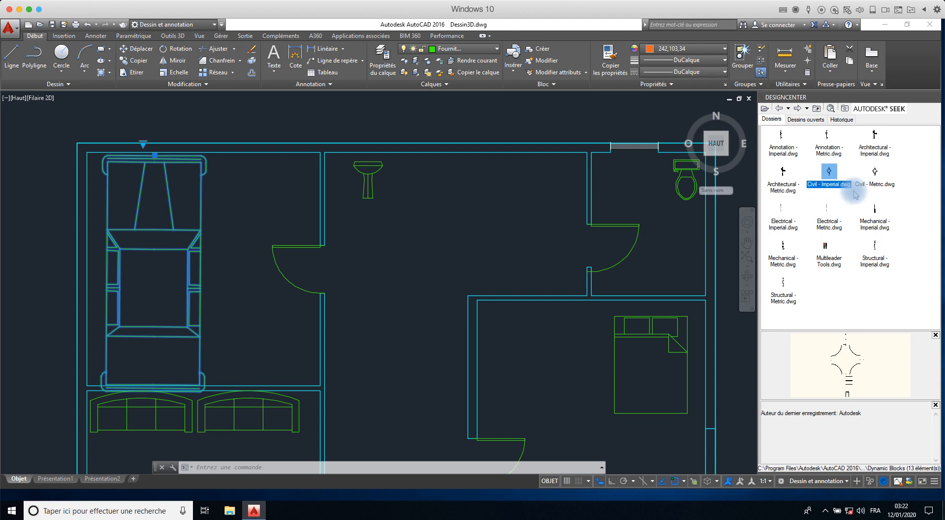
left_click(873, 186)
left_click(829, 222)
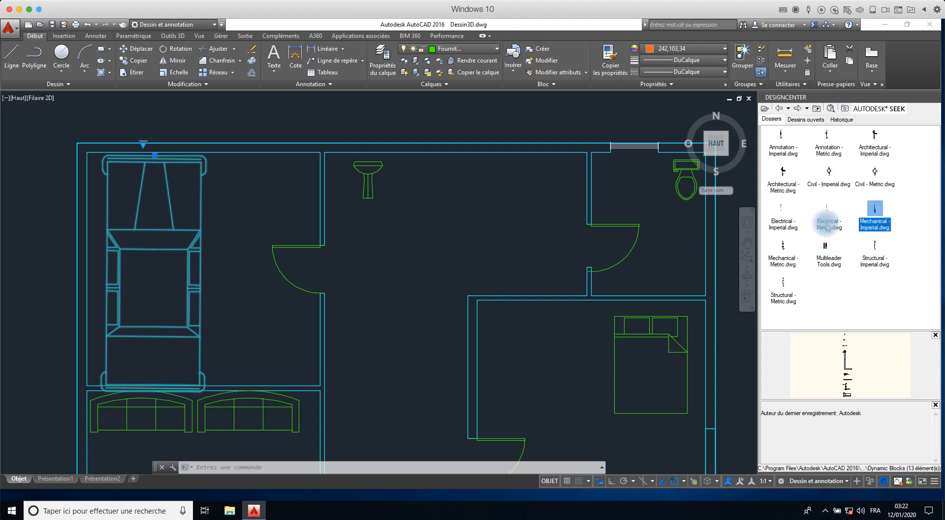
left_click(782, 227)
left_click(783, 259)
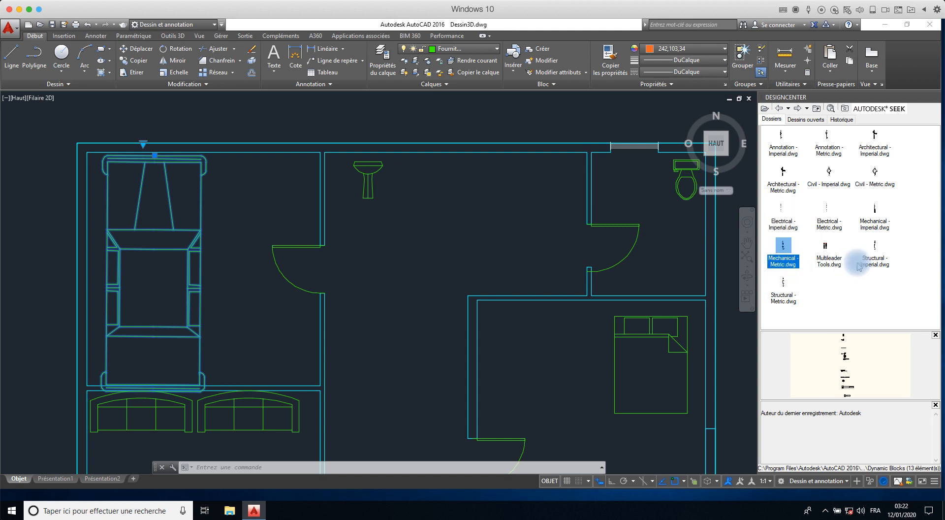
left_click(832, 262)
left_click(874, 255)
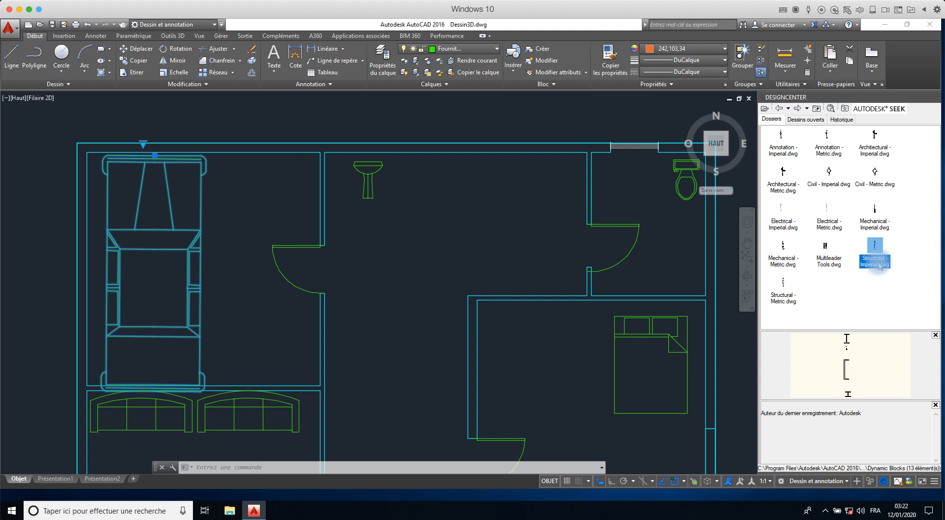
- Browse the blocks contained in Multileader Tools.dwg
left_click(836, 261)
double_click(836, 259)
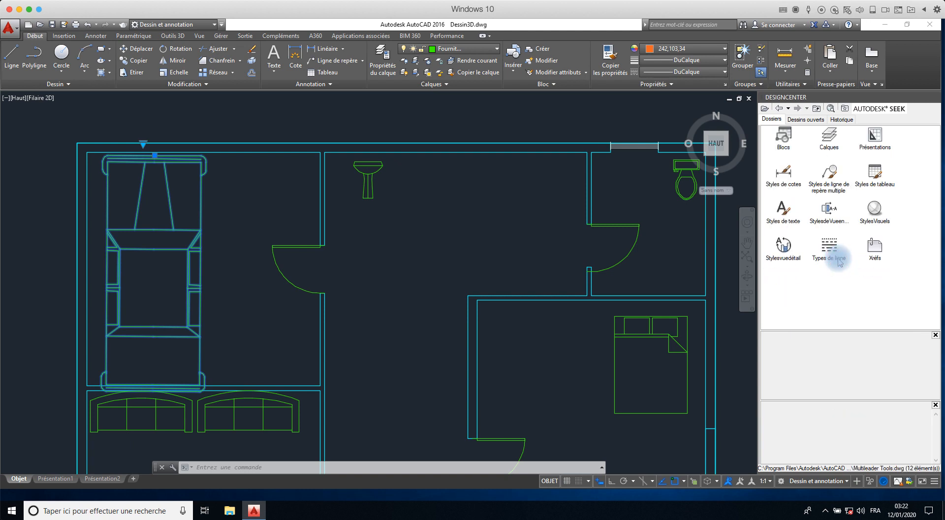
double_click(784, 143)
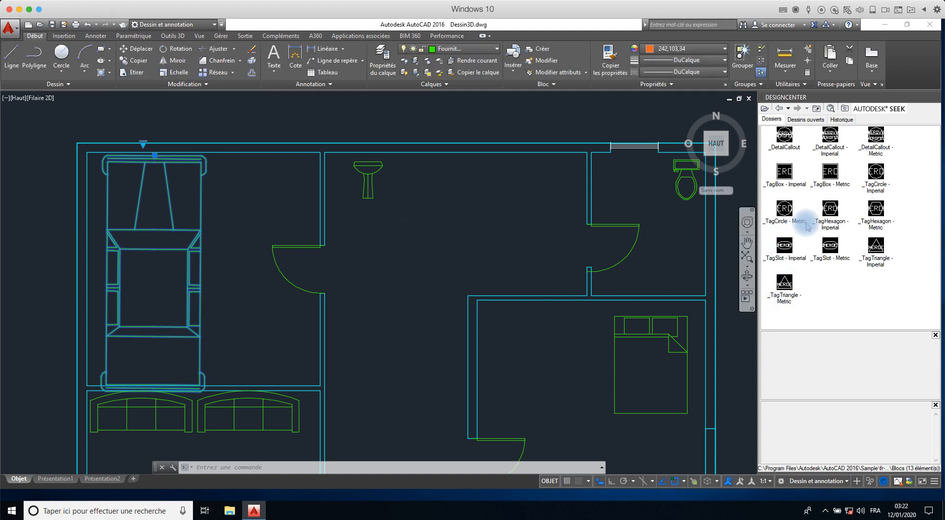
- Return DesignCenter to the folder containing the DesignCenter and Dynamic Blocks libraries, and undock and close the palette
left_click(778, 109)
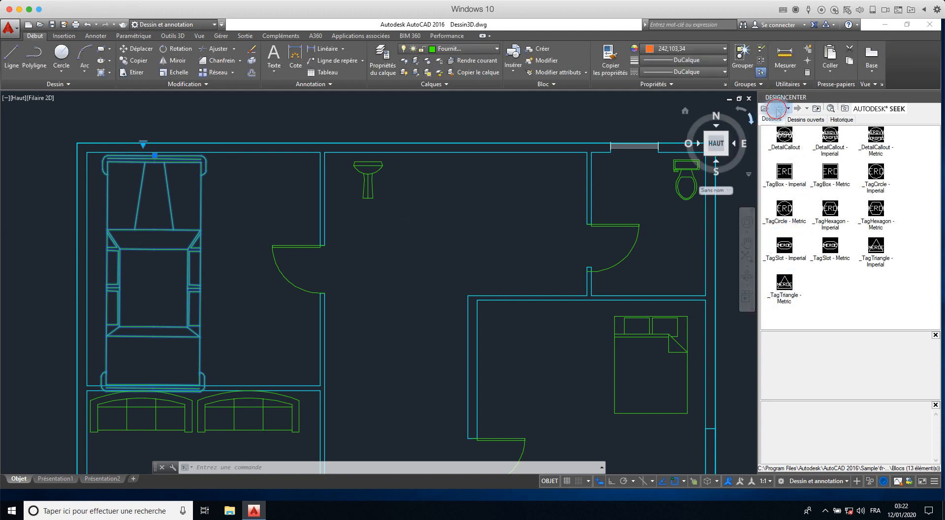
left_click(777, 111)
left_click(776, 108)
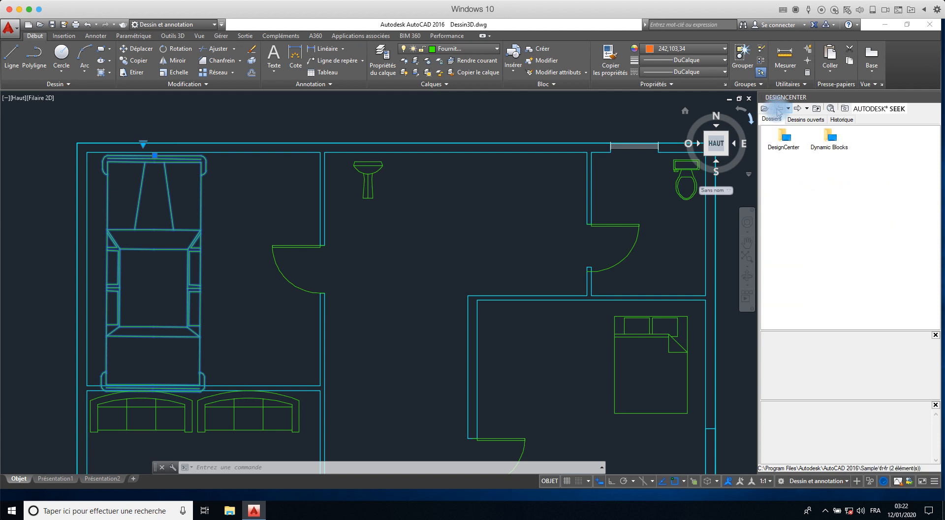
left_click_drag(918, 97, 802, 187)
mouse_move(877, 115)
left_mouse_down()
mouse_move(886, 101)
mouse_move(878, 128)
left_mouse_up()
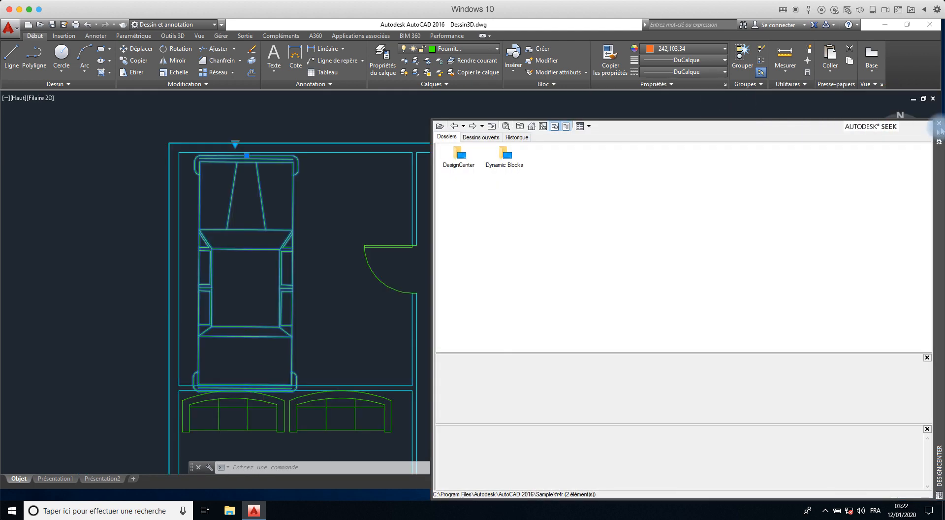
left_click(939, 124)
scroll(635, 264, "down", 4)
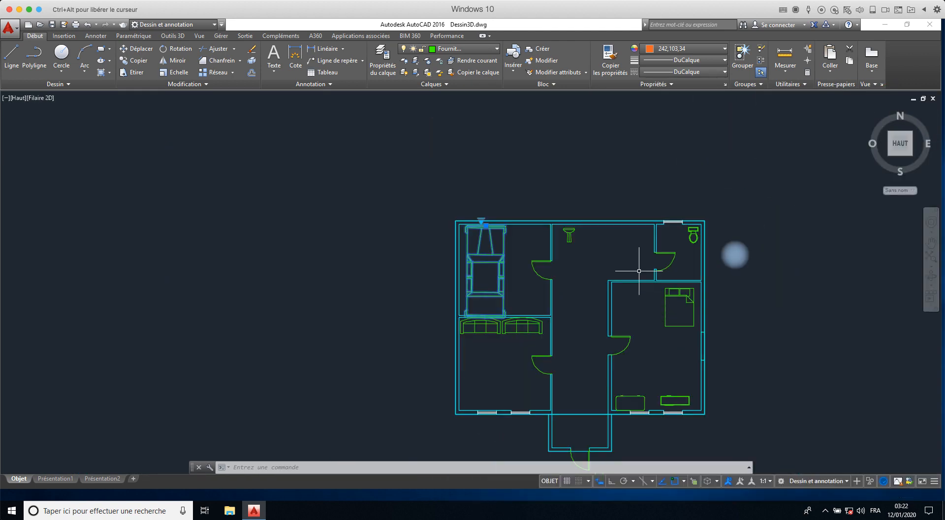
middle_click_drag(637, 272, 406, 208)
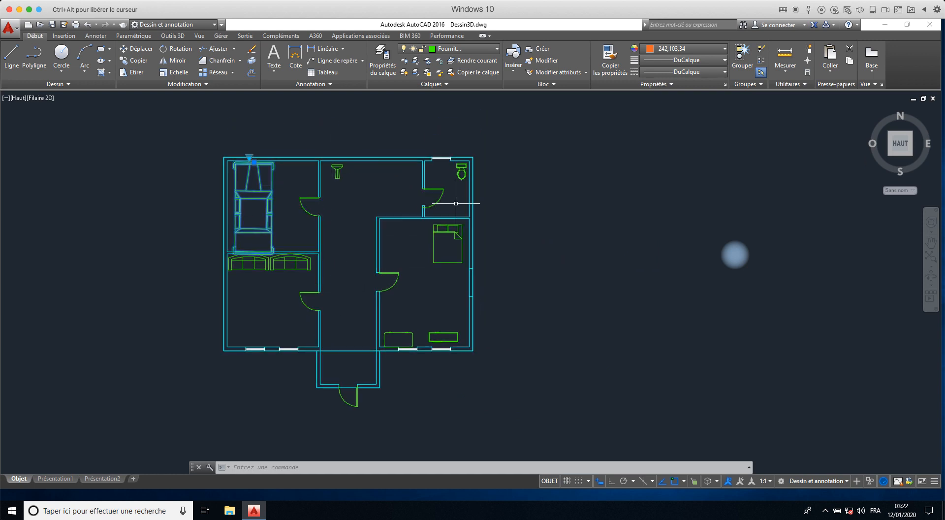
middle_click_drag(439, 255, 593, 240)
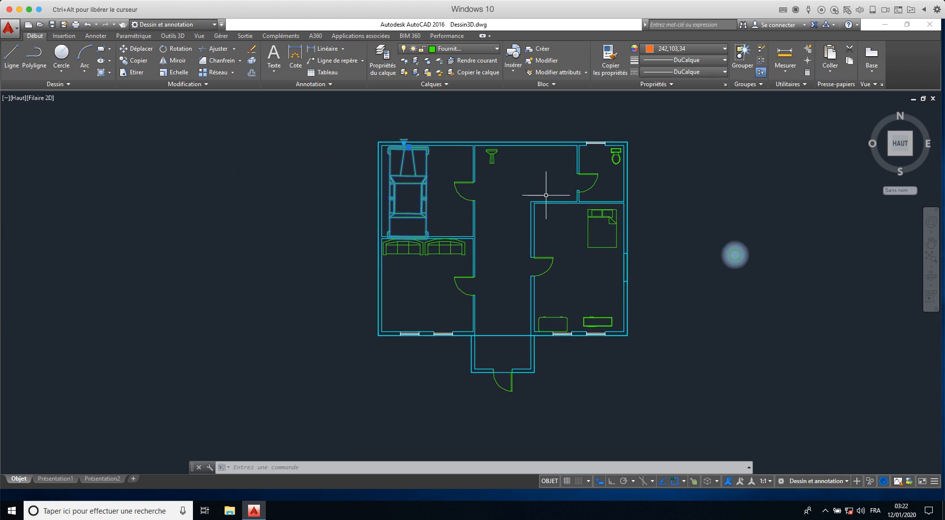
middle_click_drag(546, 195, 467, 212)
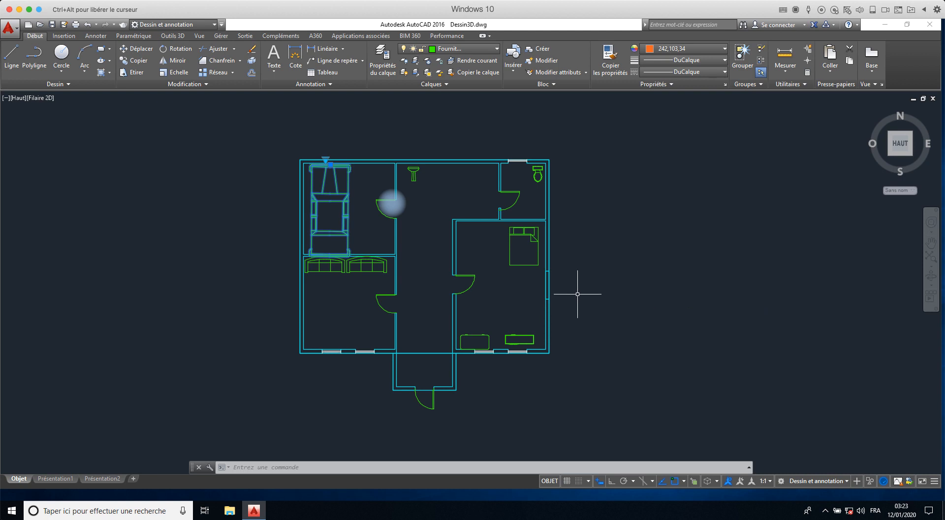
- Begin entering the ADC command, cancel it and clear the selection of the car block
type("ADC")
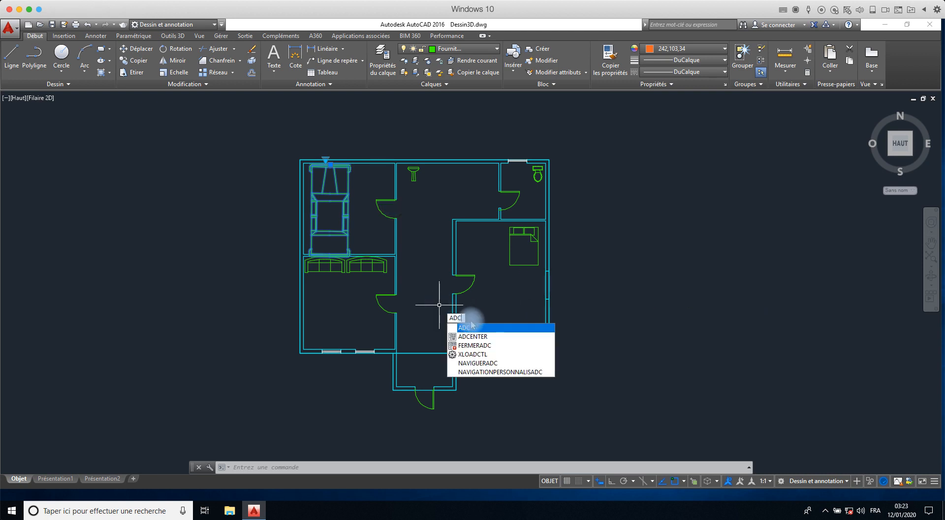
key("Escape")
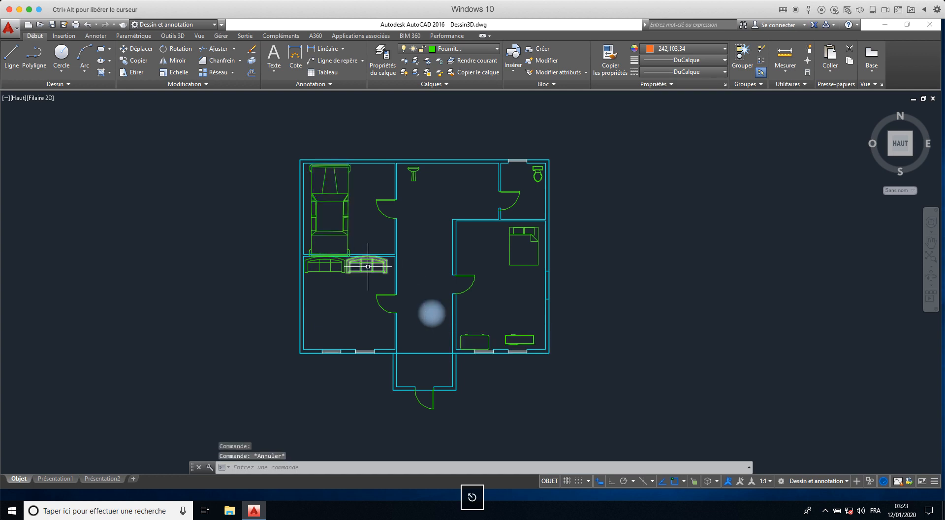
key("Escape")
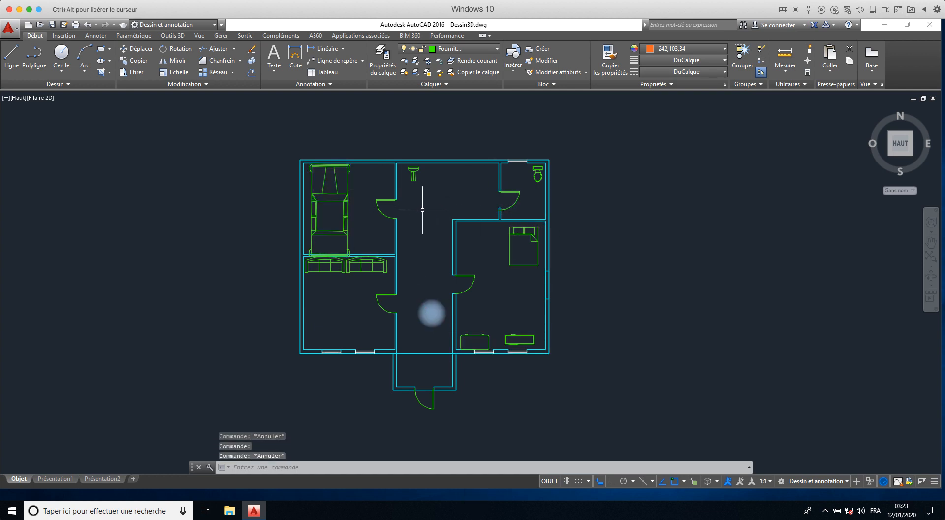
scroll(420, 203, "up", 2)
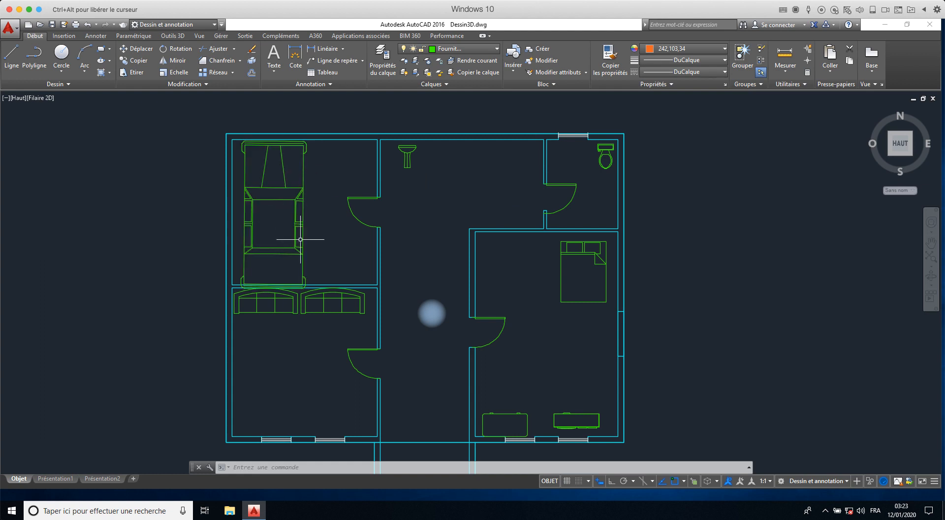
left_click(569, 204)
left_click(569, 203)
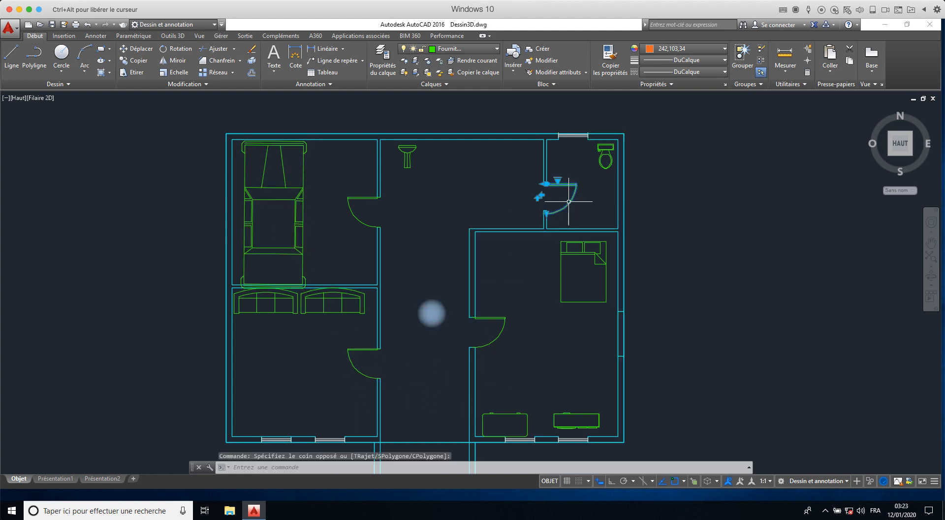
left_click(607, 143)
key("Escape")
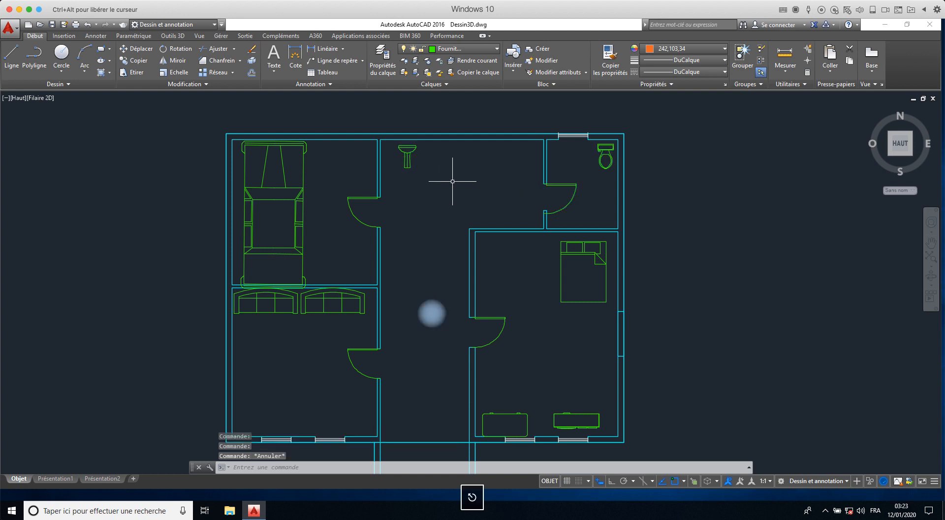
- Select all doors matching the toilet room's door with Select Similar and clear the selection
left_click(562, 183)
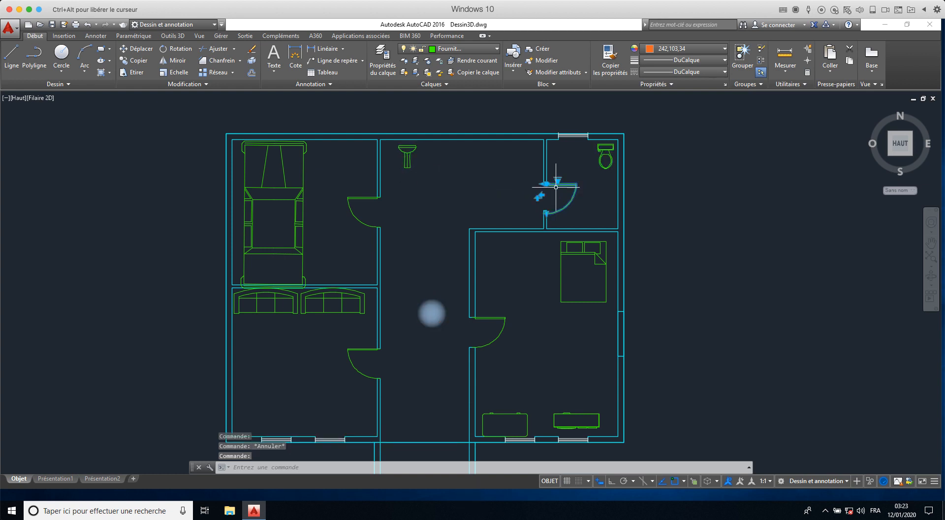
right_click(555, 185)
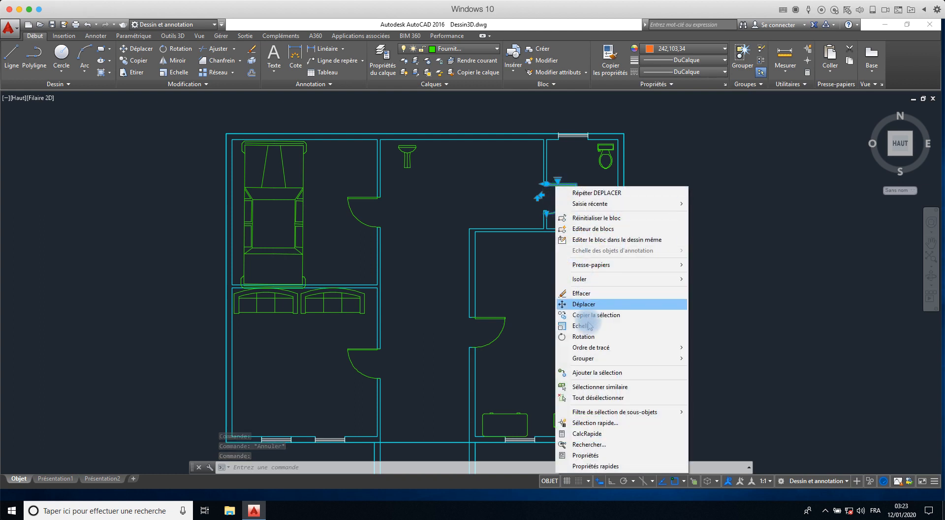
left_click(604, 387)
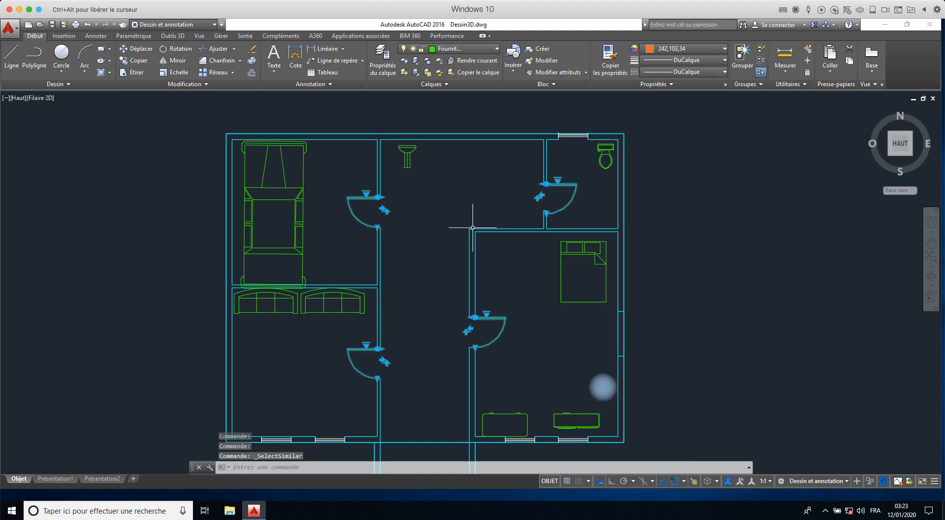
key("Escape")
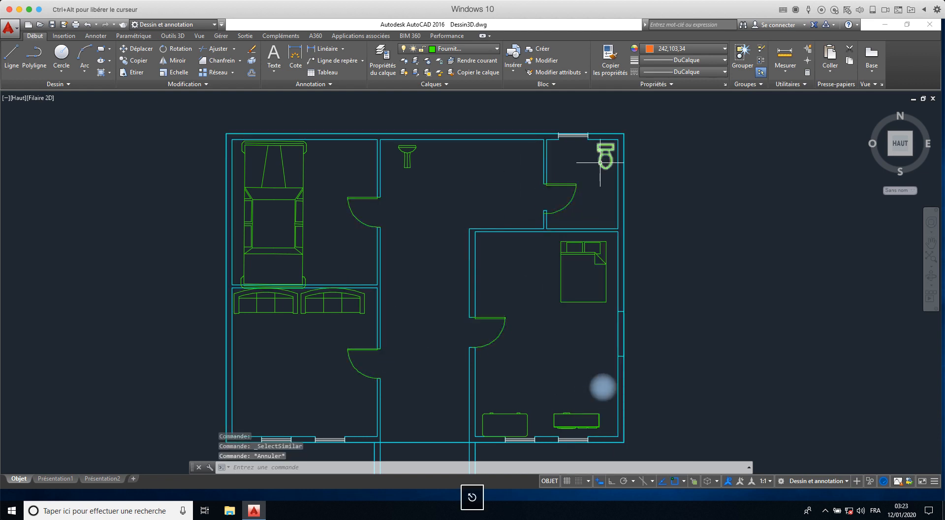
- Use Select Similar on one sofa to pick all matching sofa blocks, and deselect them
left_click(341, 310)
right_click(342, 310)
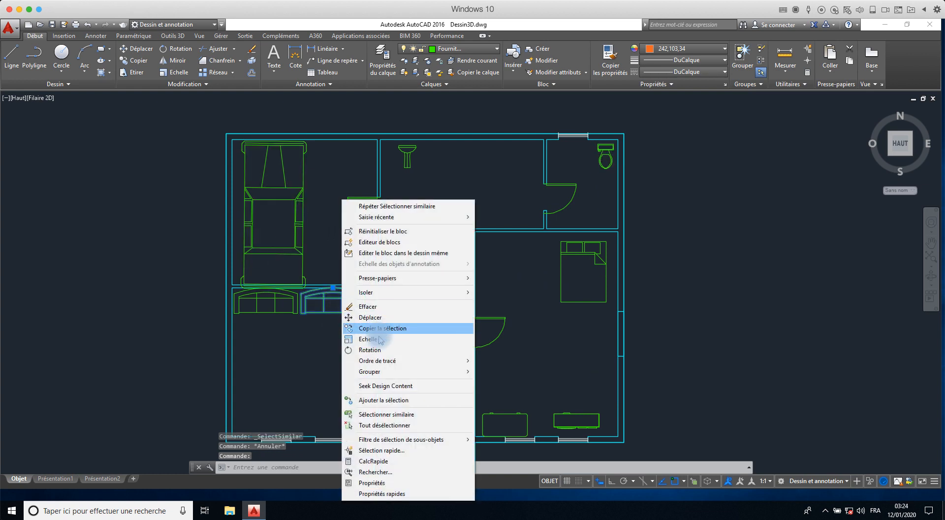
left_click(383, 414)
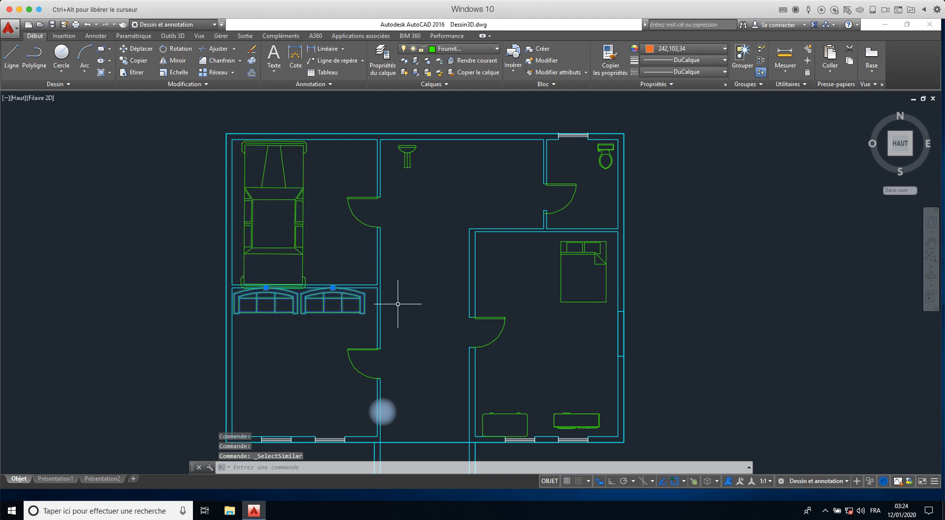
key("Escape")
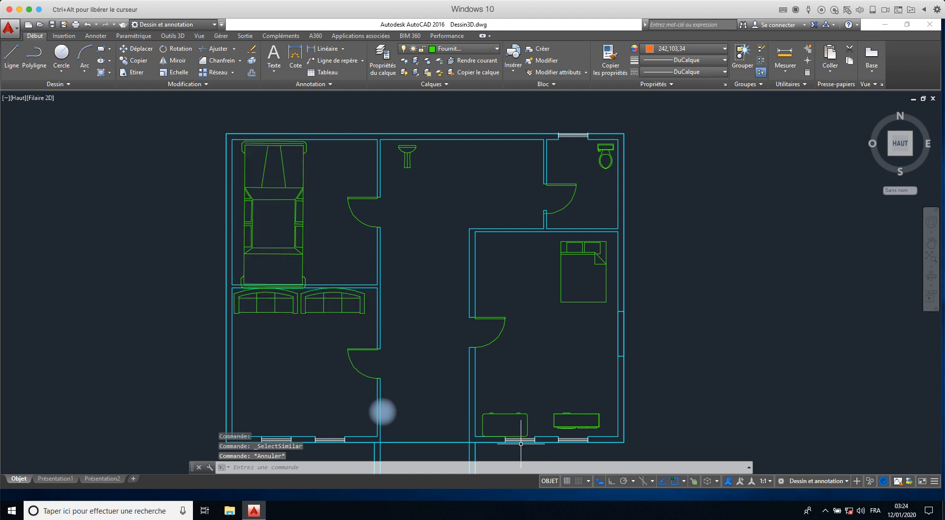
- Use Select Similar on a window in the bedroom's lower wall to pick all matching windows, and deselect them
left_click(520, 439)
right_click(520, 439)
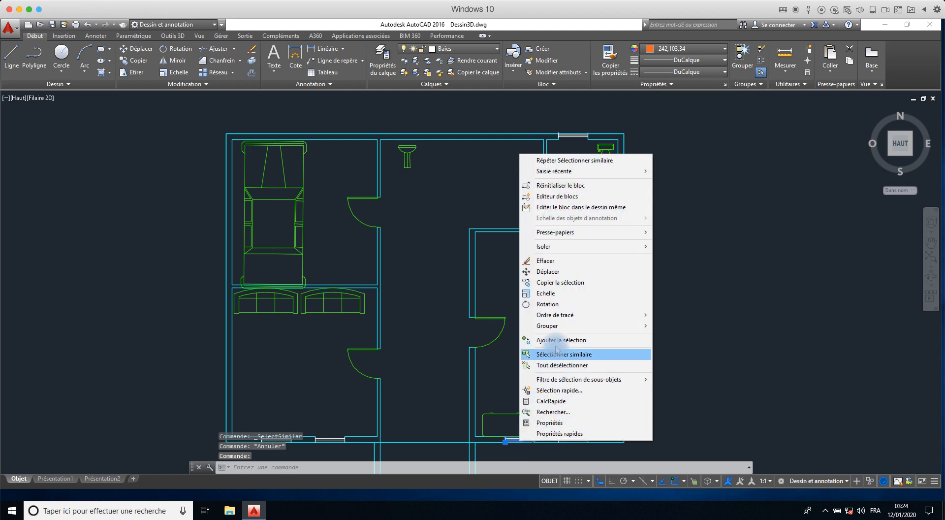
left_click(561, 354)
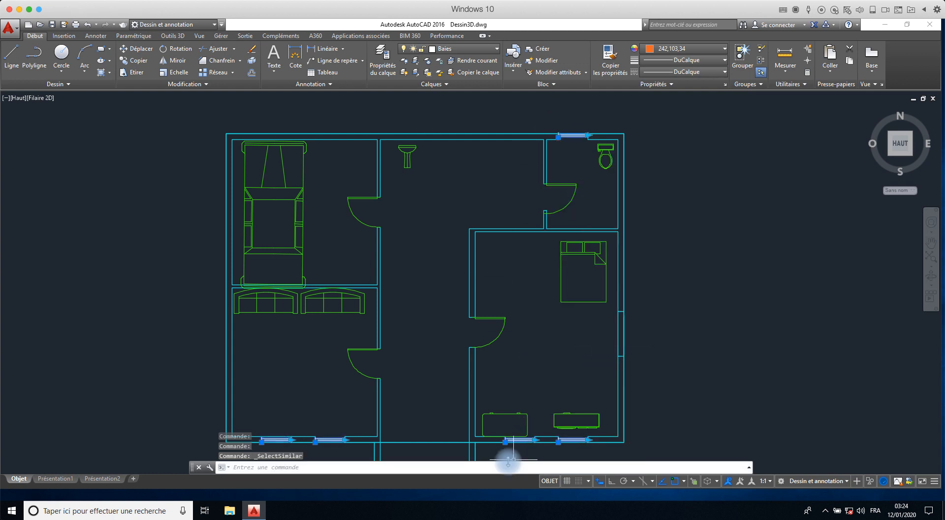
key("Escape")
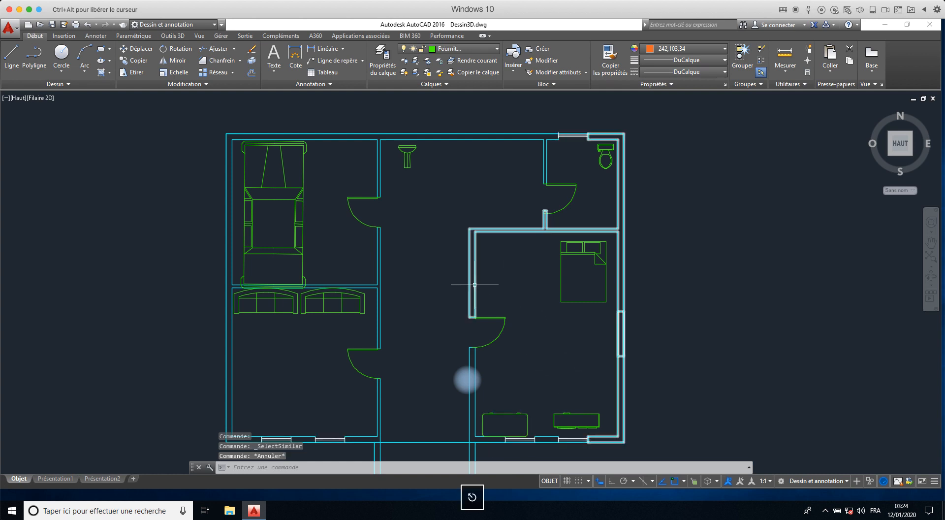
- Select every wall polyline similar to the bedroom wall with Select Similar, inspect the result and deselect the walls
left_click(470, 283)
right_click(470, 284)
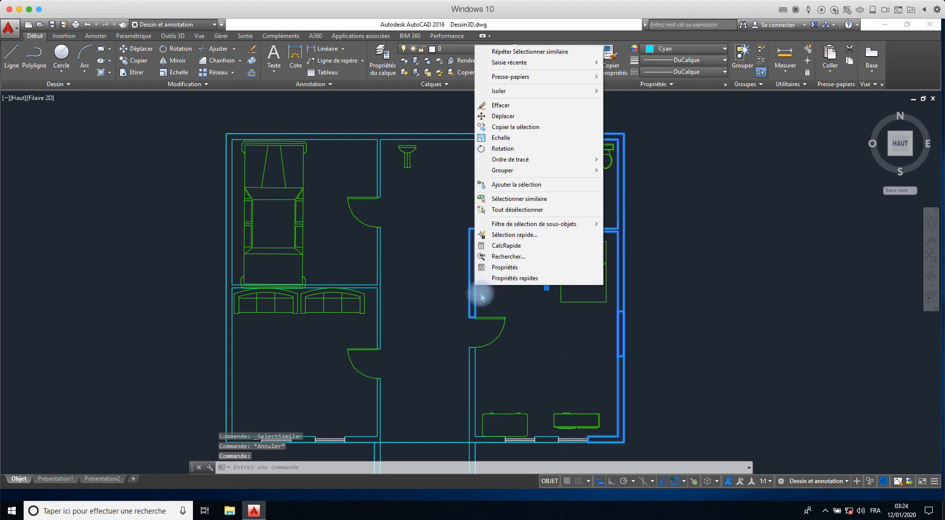
left_click(507, 199)
scroll(408, 355, "down", 2)
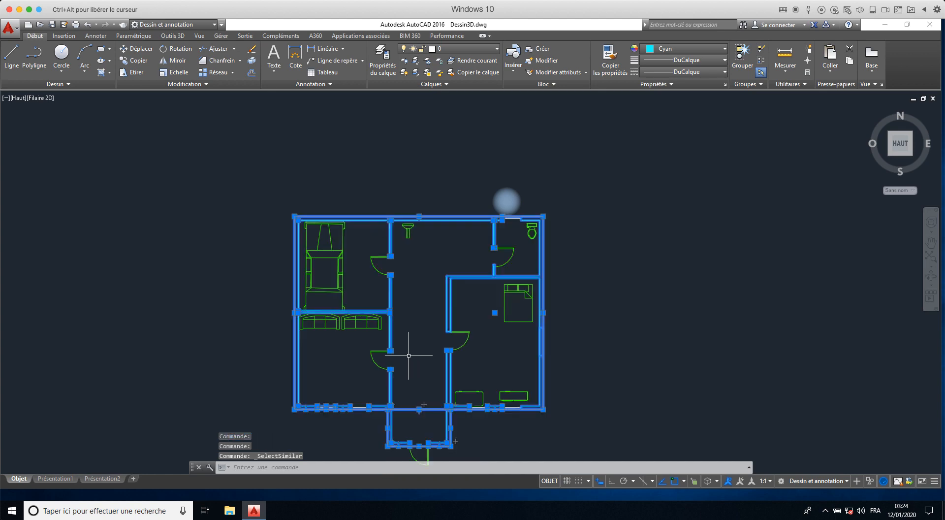
scroll(414, 358, "up", 6)
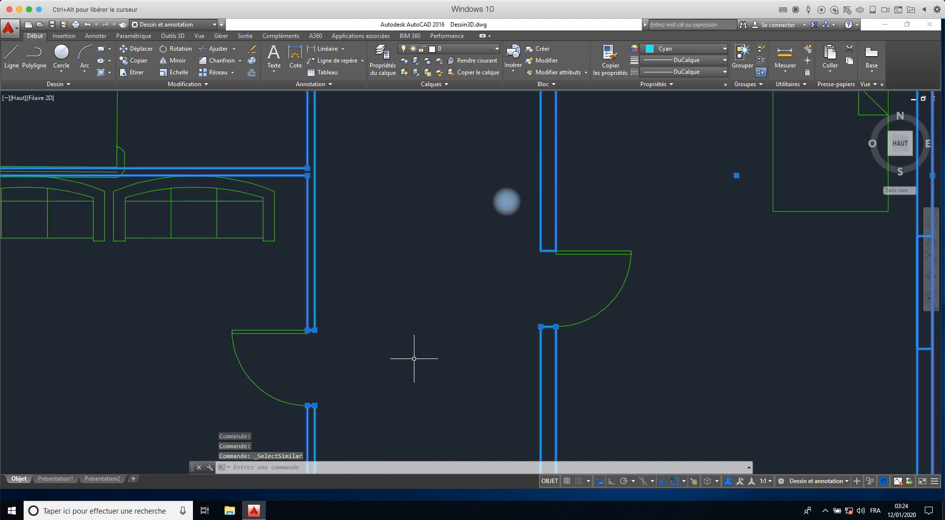
scroll(414, 358, "down", 3)
scroll(414, 358, "up", 1)
key("Escape")
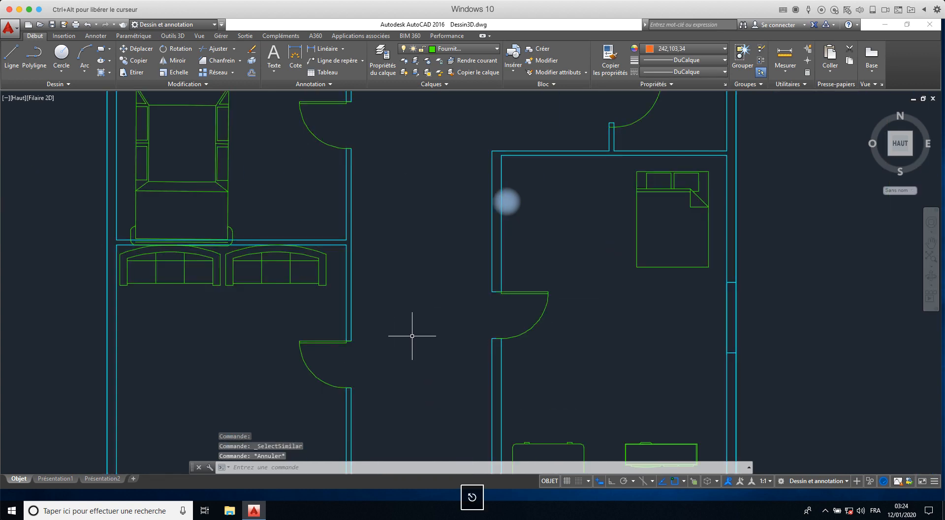
scroll(412, 331, "down", 4)
middle_click_drag(413, 331, 416, 247)
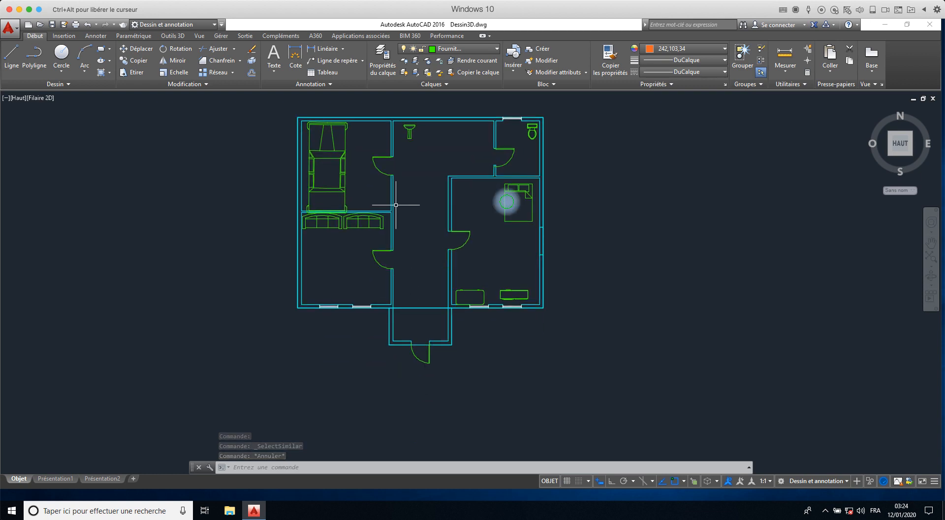
middle_click_drag(396, 205, 396, 240)
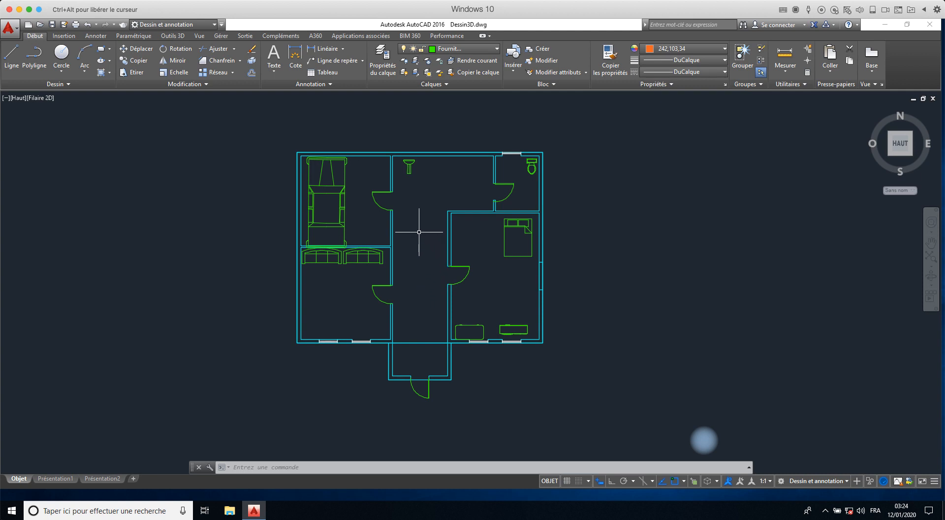
middle_click_drag(419, 233, 422, 215)
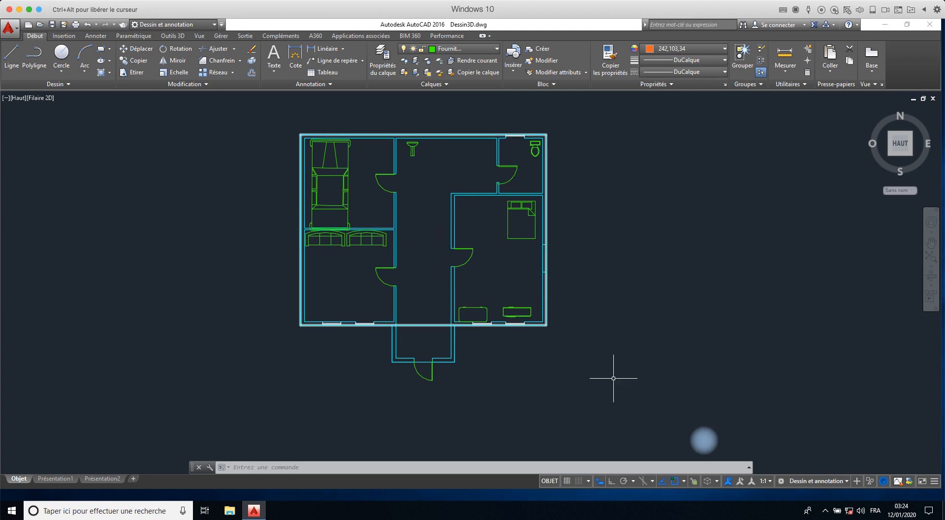